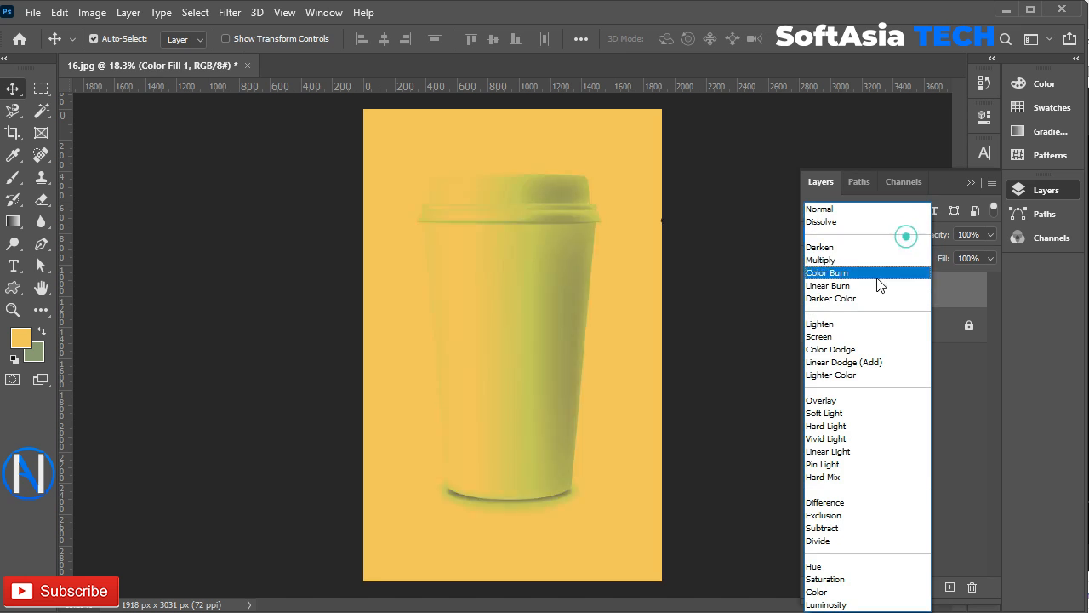
- Set the Color Fill 1 layer to Linear Burn blending at 75% opacity
left_click(862, 286)
left_click(979, 233)
type("75")
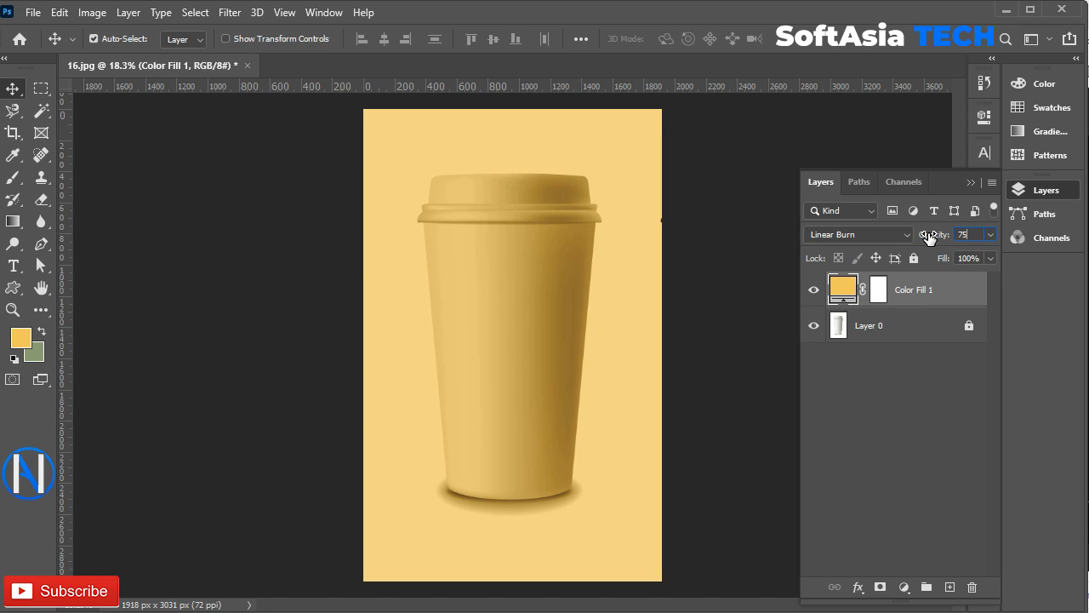
- Invert the Color Fill 1 layer mask to black to hide the yellow colour across the image
left_click(14, 114)
left_click(877, 290)
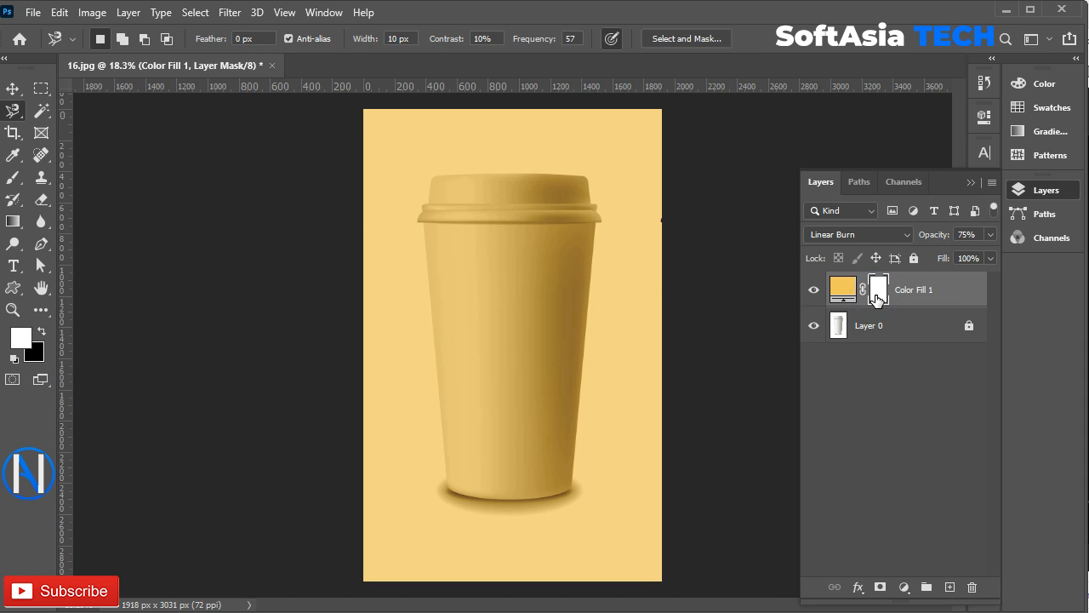
key("ctrl+i")
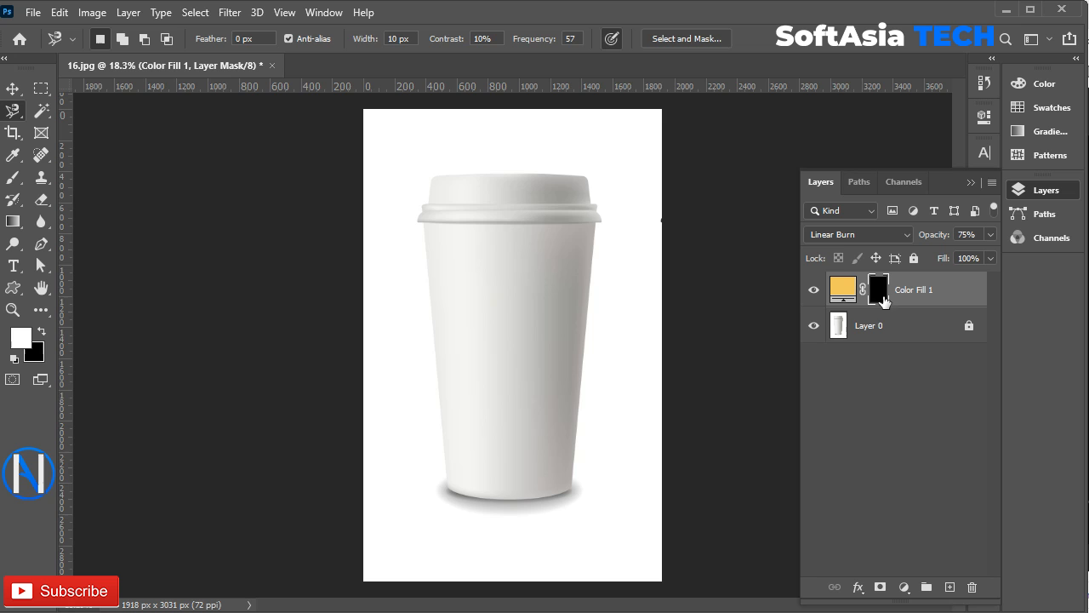
- Select the cup's lid by tracing its outline with the Magnetic Lasso
scroll(408, 218, "up", 3)
left_click(423, 220)
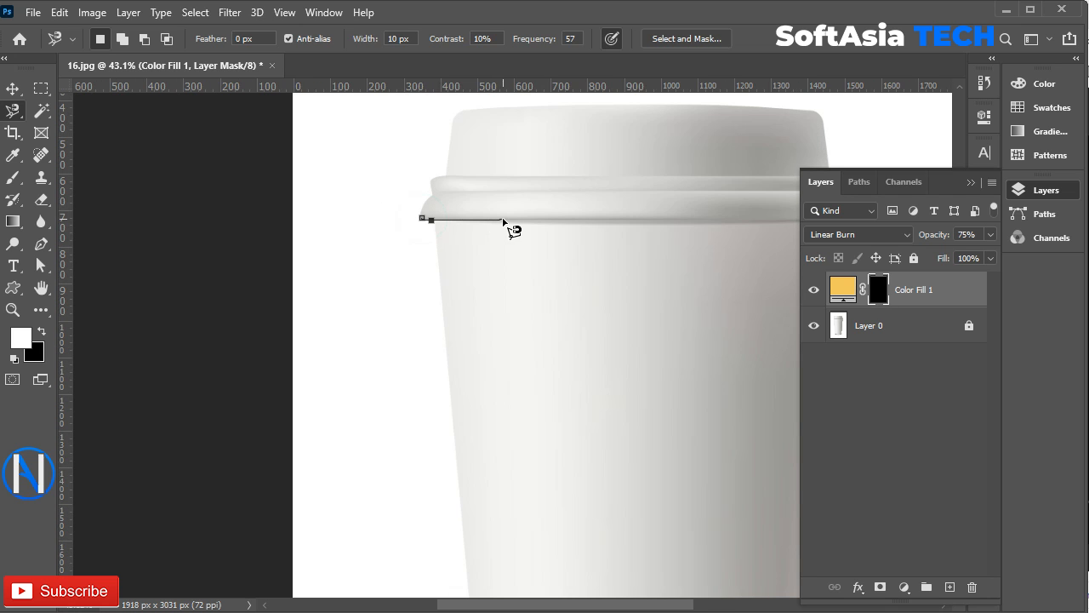
left_click_drag(734, 224, 589, 243)
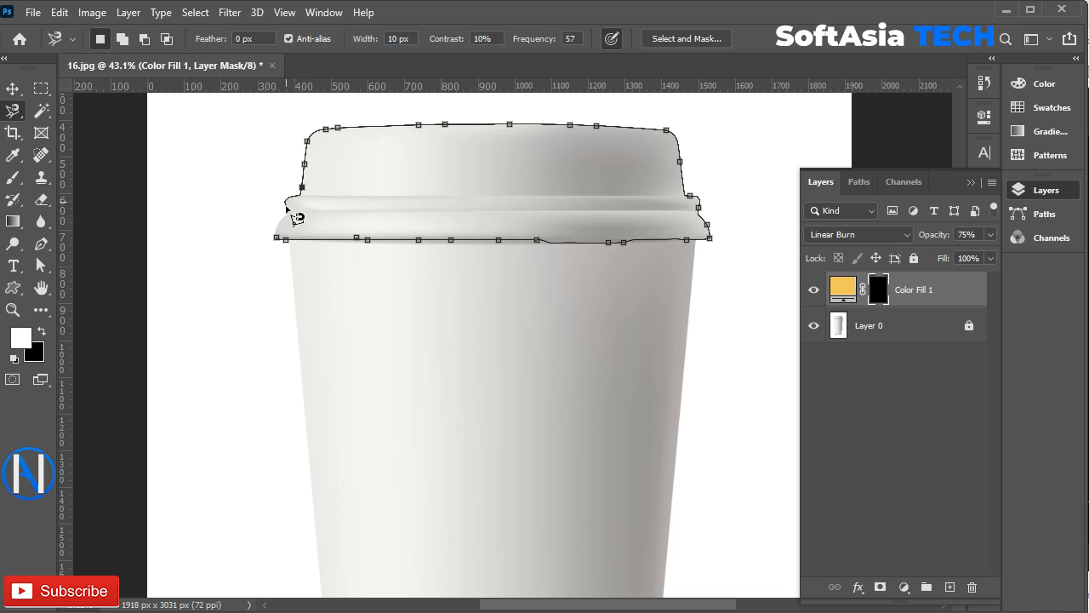
left_click(276, 236)
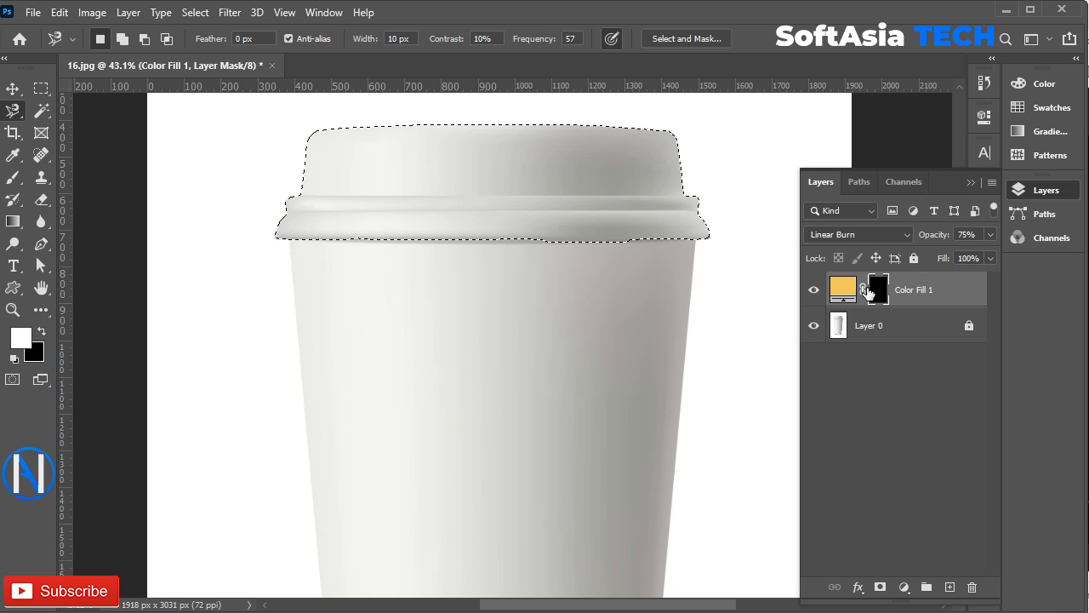
key("ctrl+alt+i")
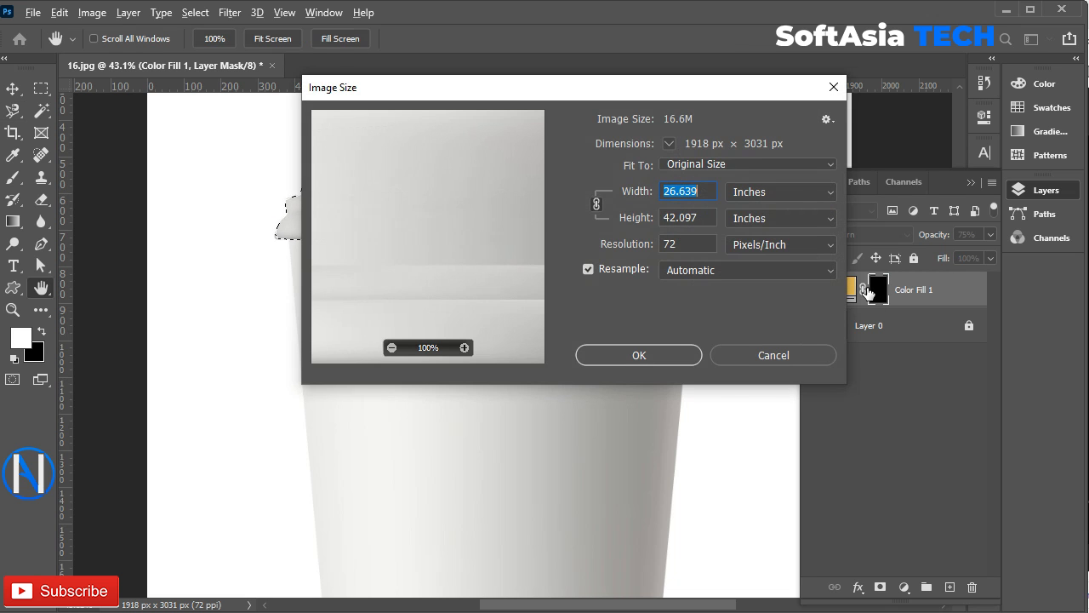
left_click(760, 362)
key("alt+i")
left_click(668, 130)
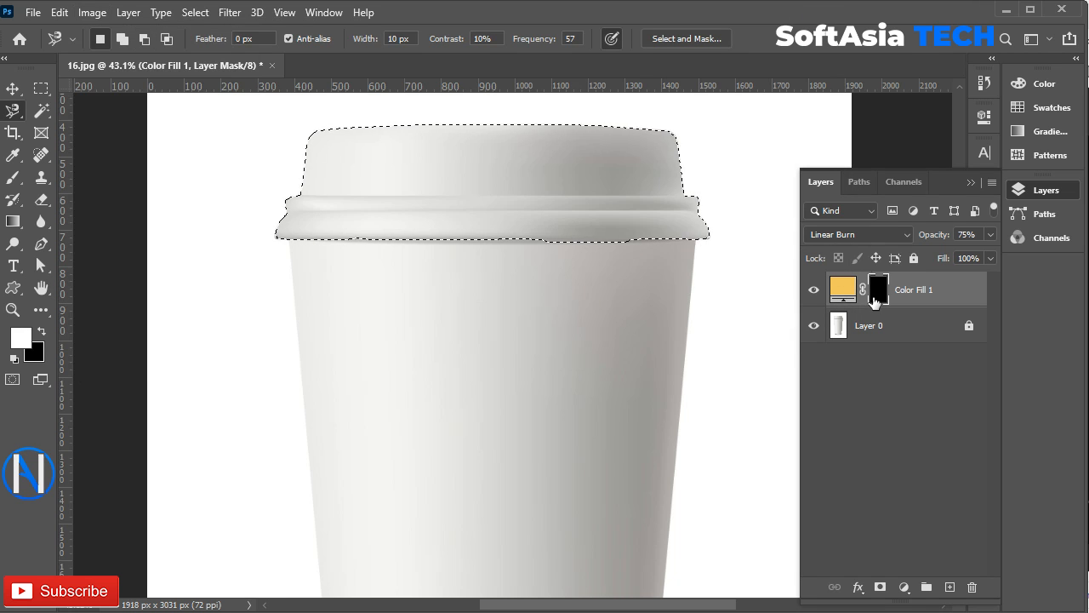
key("alt+i")
left_click(877, 301)
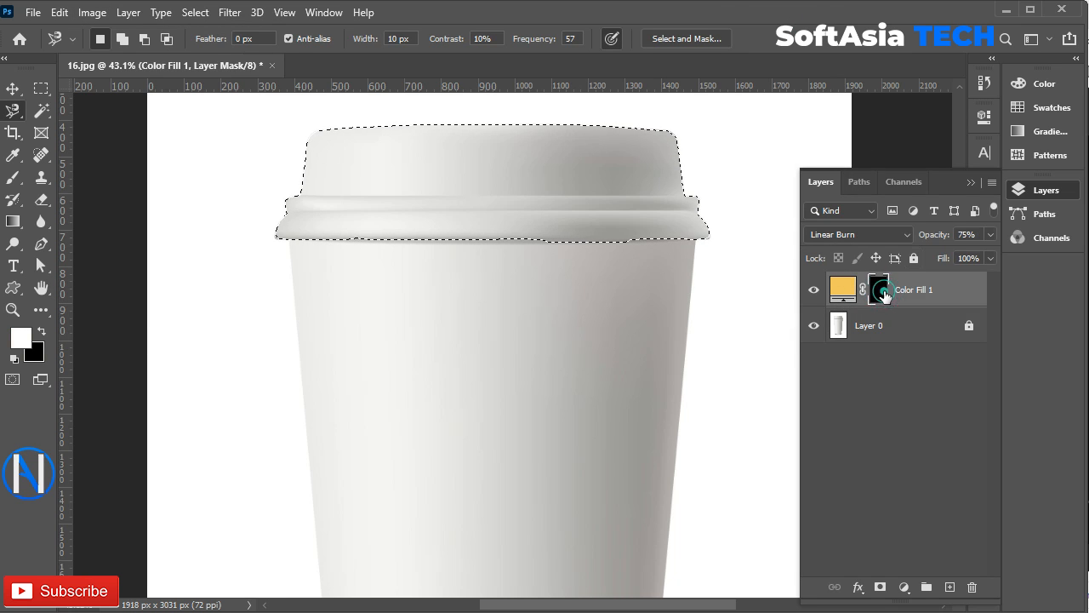
key("alt+i")
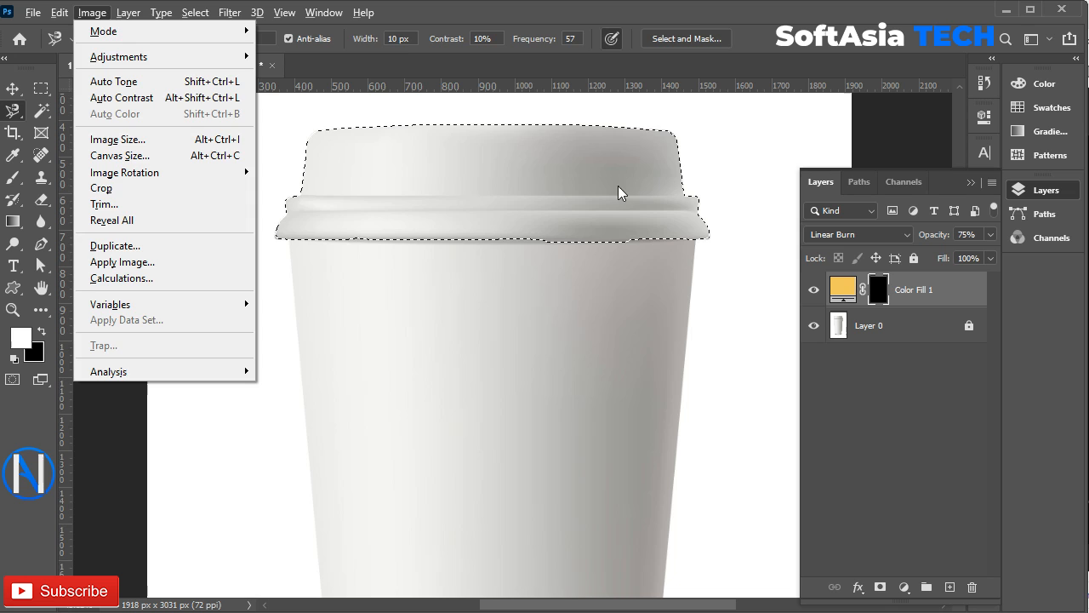
- Paint white over the selected lid on the Color Fill 1 mask with the Brush, and deselect
left_click(874, 289)
left_click(13, 176)
left_click_drag(469, 197, 532, 212)
mouse_move(347, 196)
left_mouse_down()
mouse_move(433, 196)
mouse_move(476, 171)
mouse_move(604, 171)
left_mouse_up()
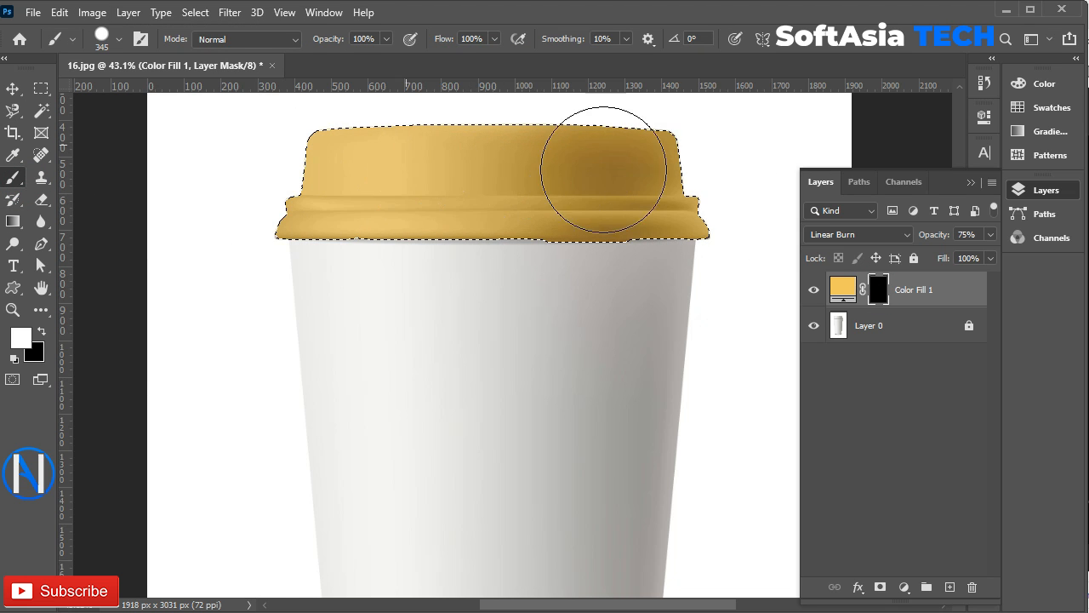
key("ctrl+d")
- Touch up the mask at the lid's lower left corner, filling the missed tip with a small white brush
scroll(481, 308, "up", 4)
left_click_drag(598, 284, 523, 290)
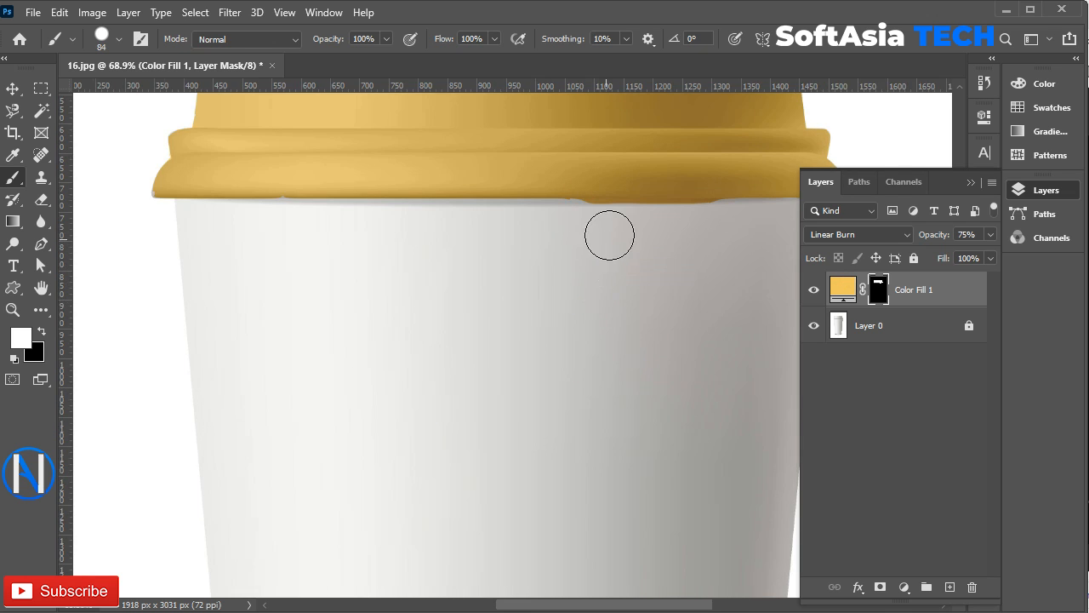
scroll(609, 235, "up", 3)
mouse_move(636, 268)
left_mouse_down()
mouse_move(619, 272)
mouse_move(656, 272)
mouse_move(414, 266)
left_mouse_up()
key("x")
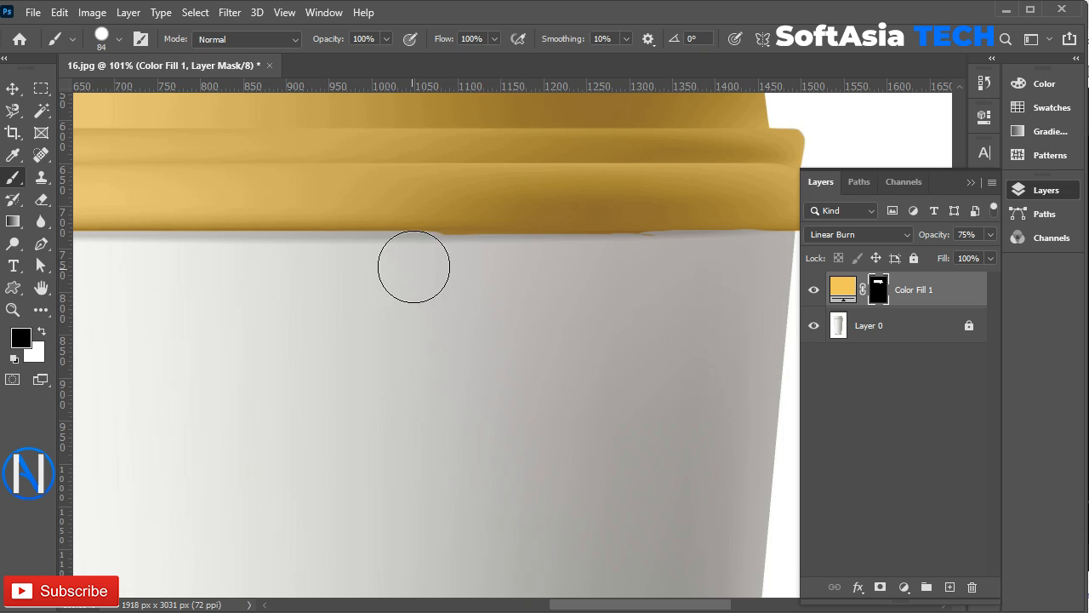
left_click_drag(268, 302, 577, 316)
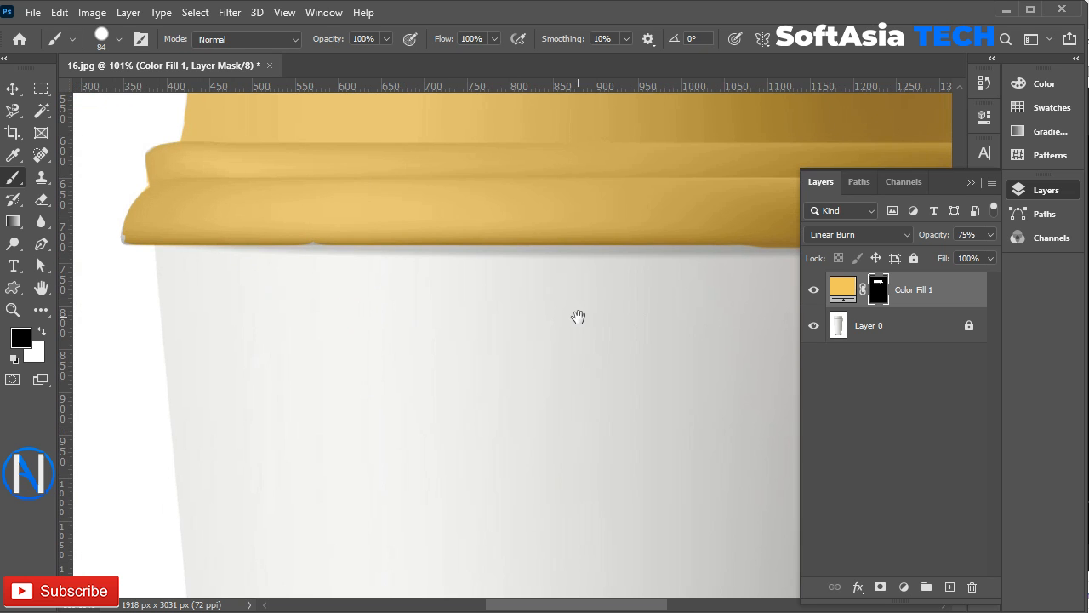
key("x")
key("x")
scroll(145, 228, "up", 3)
mouse_move(148, 230)
left_mouse_down()
mouse_move(117, 229)
mouse_move(145, 234)
mouse_move(124, 243)
left_mouse_up()
key("x")
left_click(111, 246)
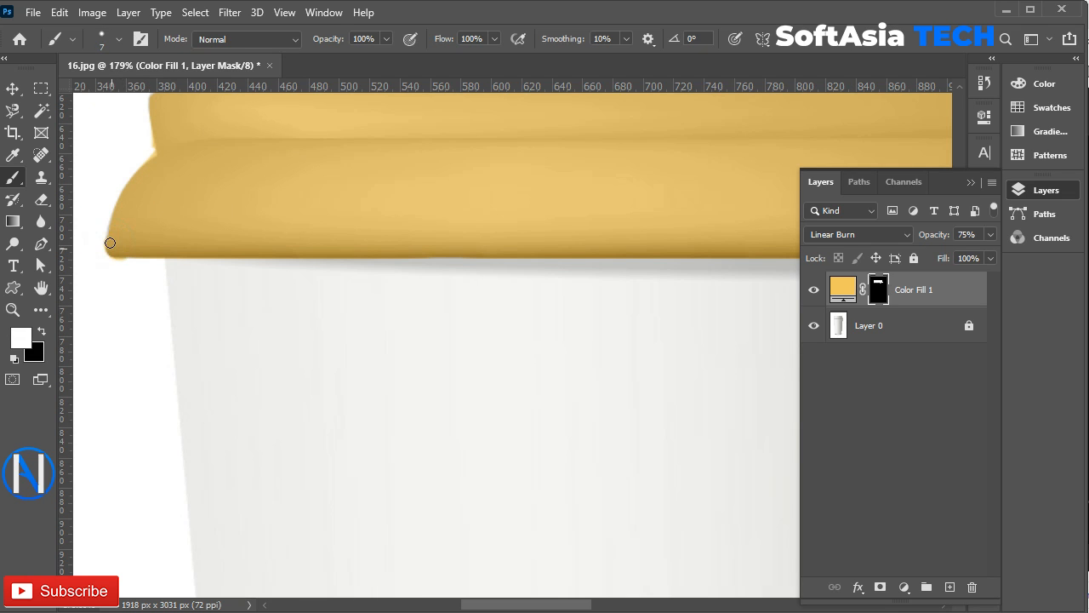
left_click(118, 253)
- Clean up the mask along the right part of the lid's lower edge with a 41 px black brush
key("x")
key("x")
scroll(384, 293, "down", 5)
left_click_drag(562, 326, 175, 326)
mouse_move(740, 295)
left_mouse_down()
mouse_move(243, 314)
mouse_move(178, 304)
mouse_move(284, 330)
left_mouse_up()
scroll(179, 304, "up", 4)
scroll(248, 314, "down", 1)
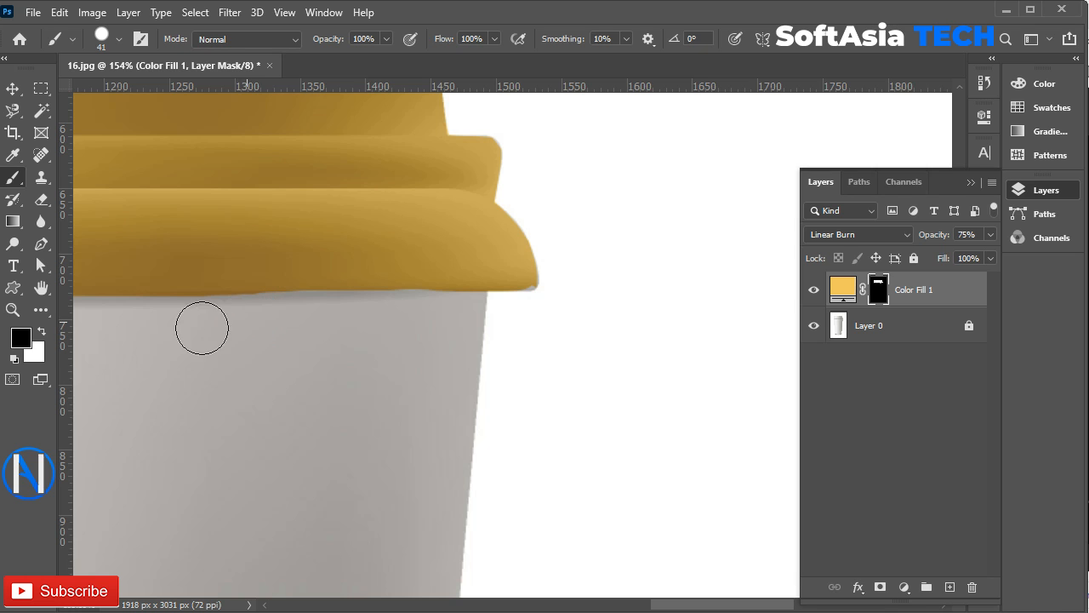
left_click_drag(219, 267, 543, 249)
left_click_drag(539, 210, 568, 266)
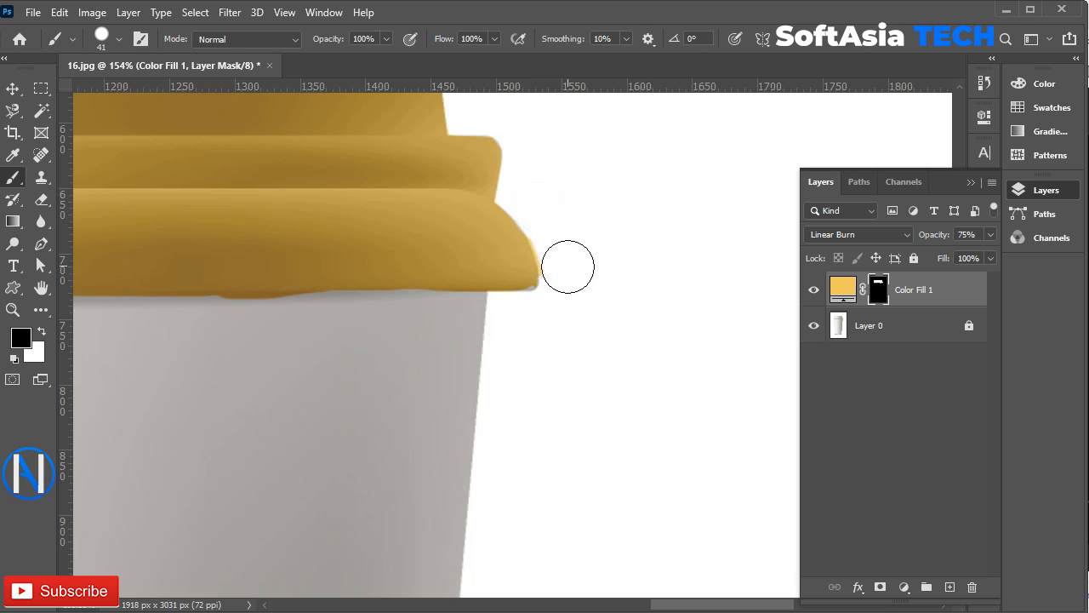
mouse_move(271, 341)
left_mouse_down()
mouse_move(209, 326)
mouse_move(300, 322)
mouse_move(223, 319)
left_mouse_up()
left_click_drag(184, 267, 302, 270)
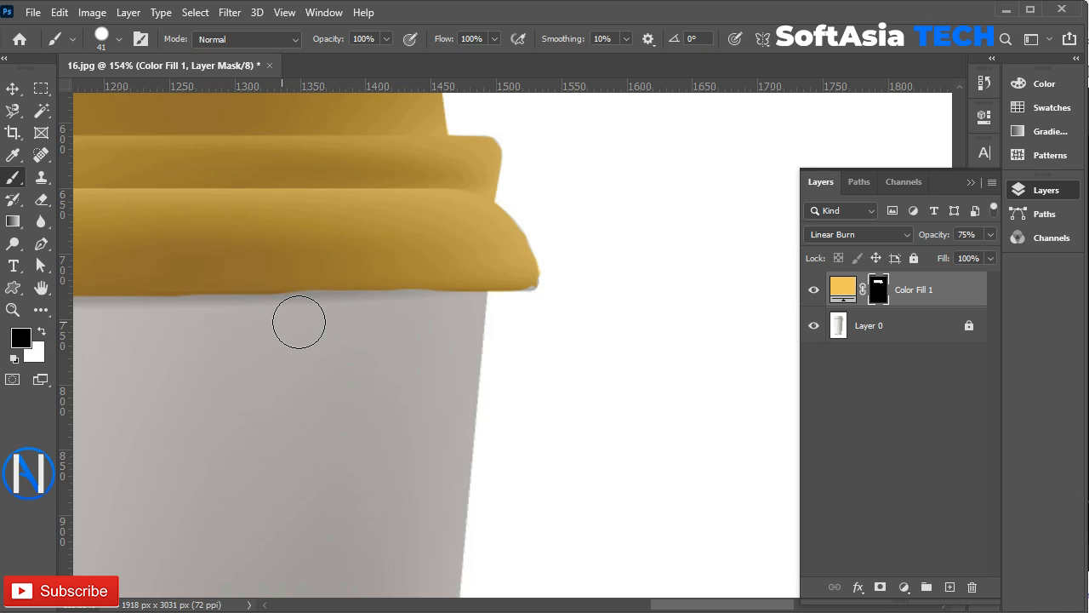
- Put Color Fill 1 in a group with its mask moved onto the group, and unlock Layer 0
scroll(452, 341, "down", 5, "alt")
scroll(270, 370, "down", 3, "alt")
scroll(324, 367, "up", 3, "alt")
scroll(294, 375, "down", 4, "alt")
scroll(260, 358, "up", 2, "alt")
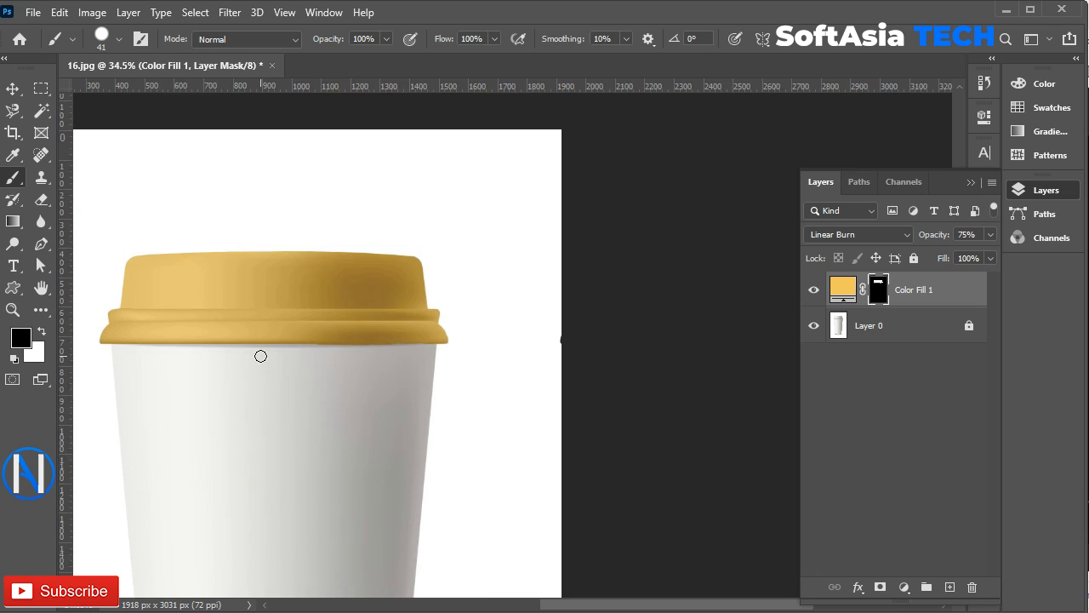
scroll(423, 374, "up", 2, "alt")
key("ctrl+g")
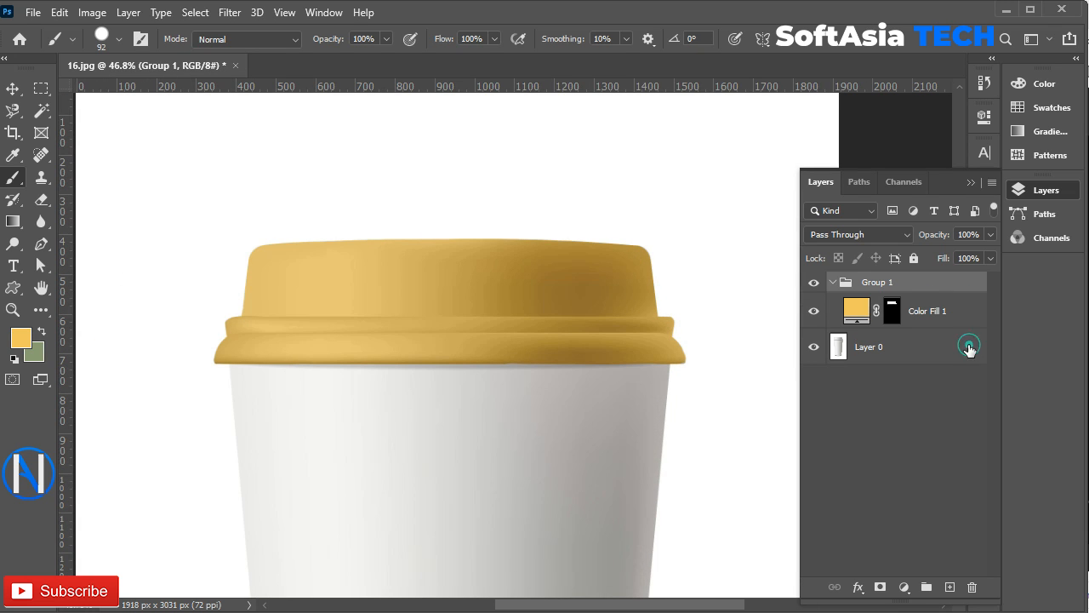
left_click_drag(896, 312, 893, 280)
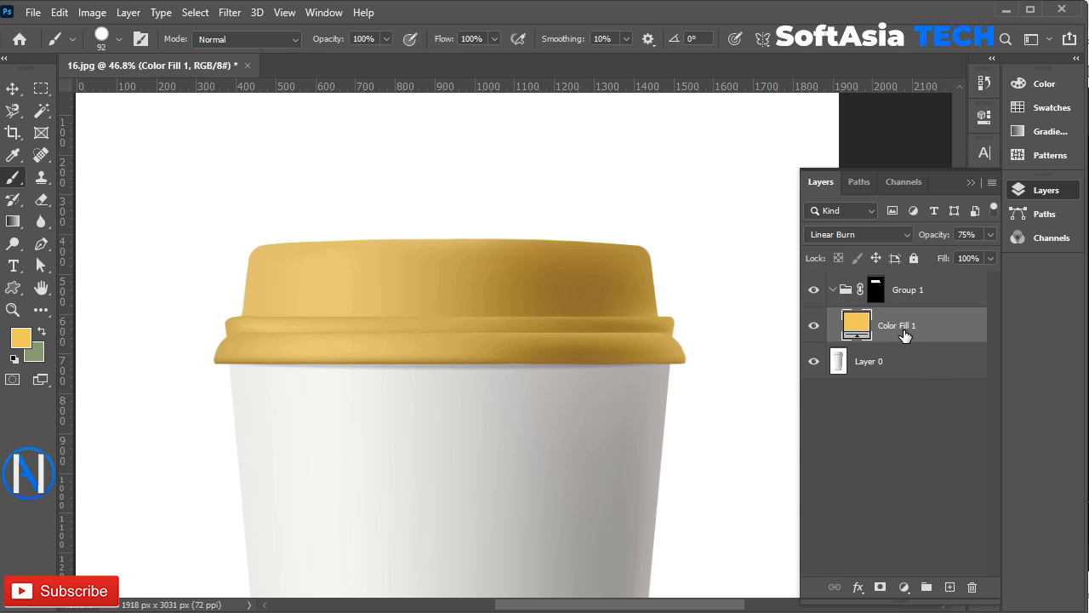
- Load the group mask as a selection and copy the lid from Layer 0 to a new layer
left_click(875, 292, "ctrl")
left_click(842, 362)
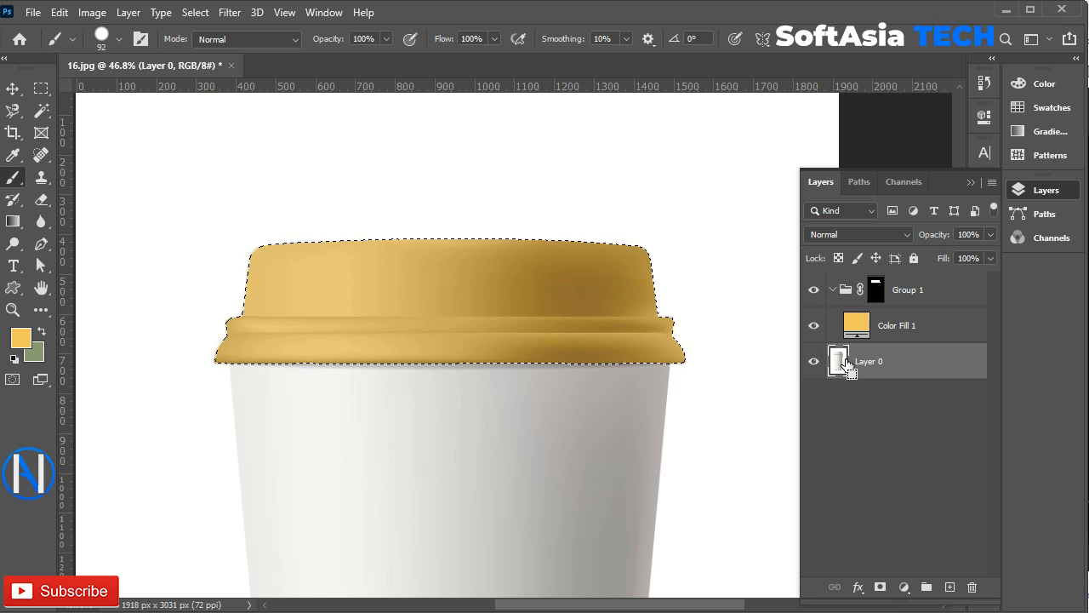
key("ctrl+j")
left_click(815, 397)
left_click(815, 290)
left_click(814, 290)
left_click(815, 397)
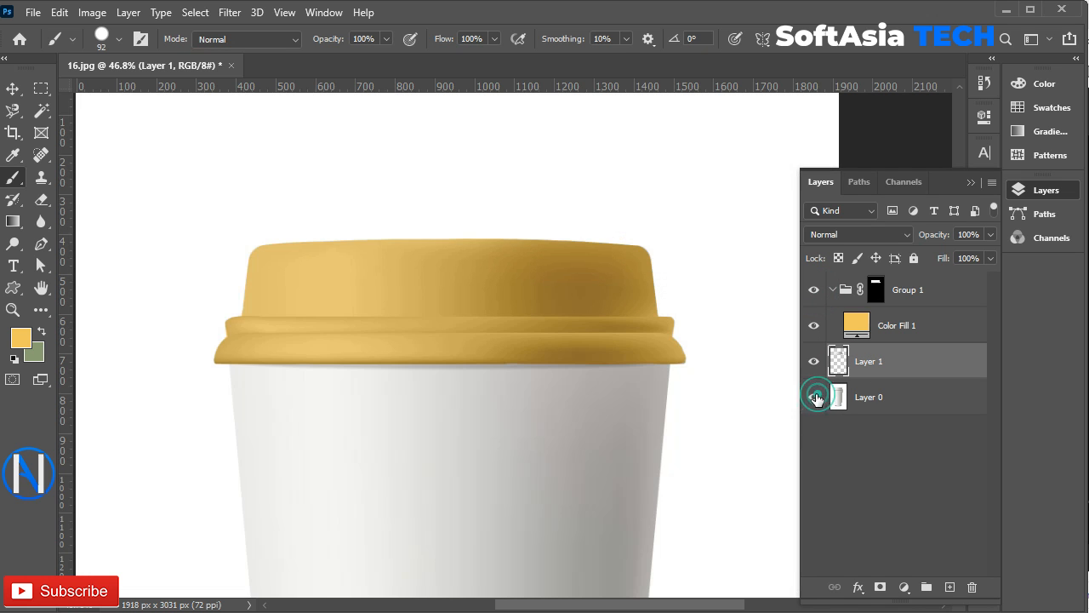
- Move Group 1 below Layer 1 so the lid copy is on top of the layer stack
left_click(834, 290)
left_click_drag(911, 290, 877, 336)
left_click(814, 290)
left_click(815, 290)
left_click(848, 290)
left_click(832, 325)
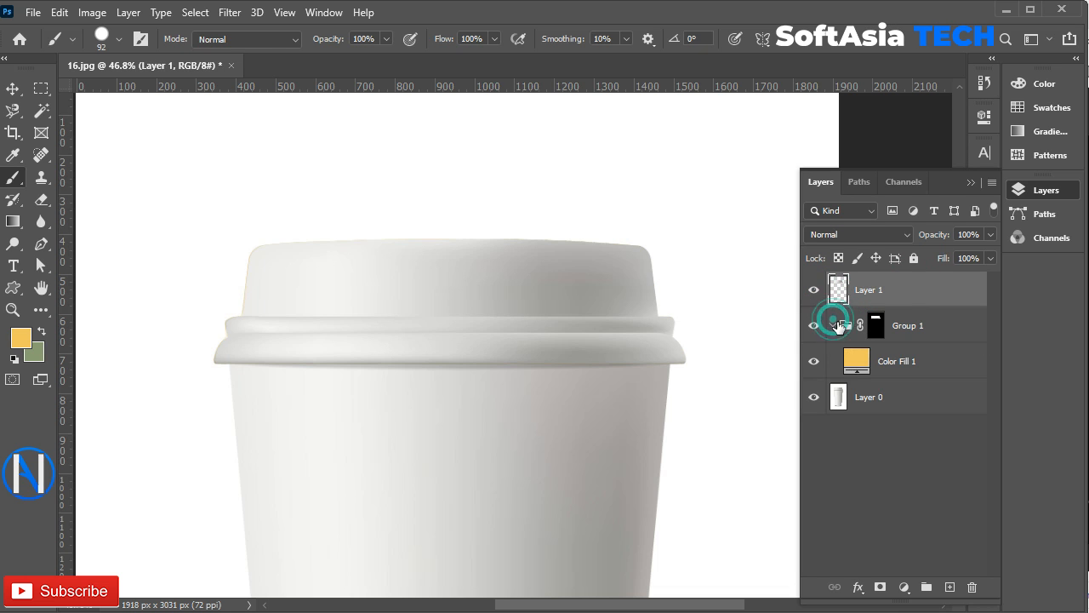
- Try brightening the lid copy on Layer 1 with Levels, using midtones 1.27 and white point 209
left_click(894, 189)
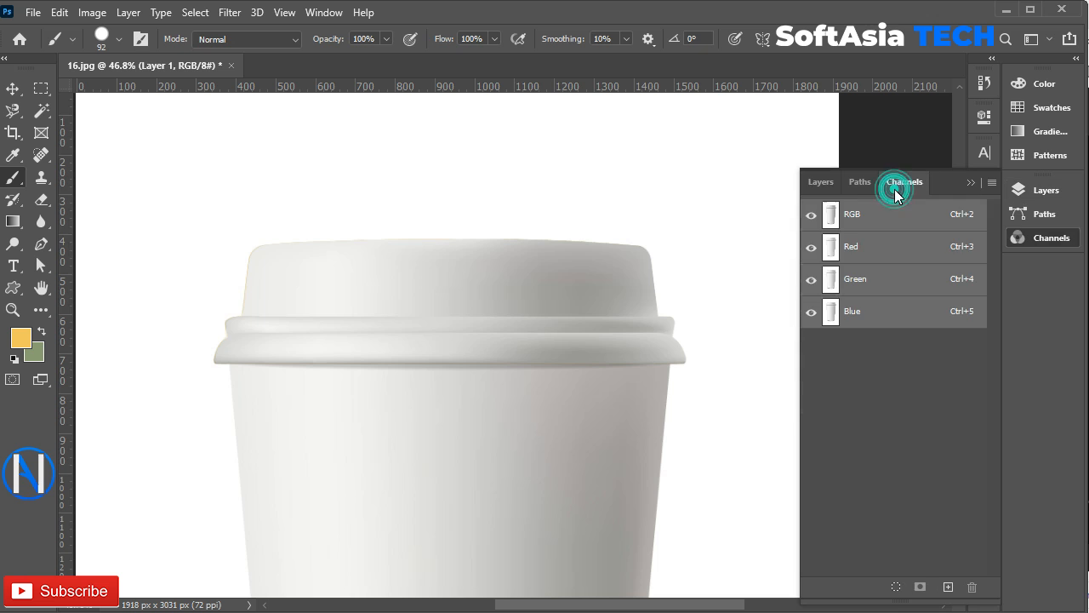
left_click(821, 182)
left_click(837, 288, "ctrl")
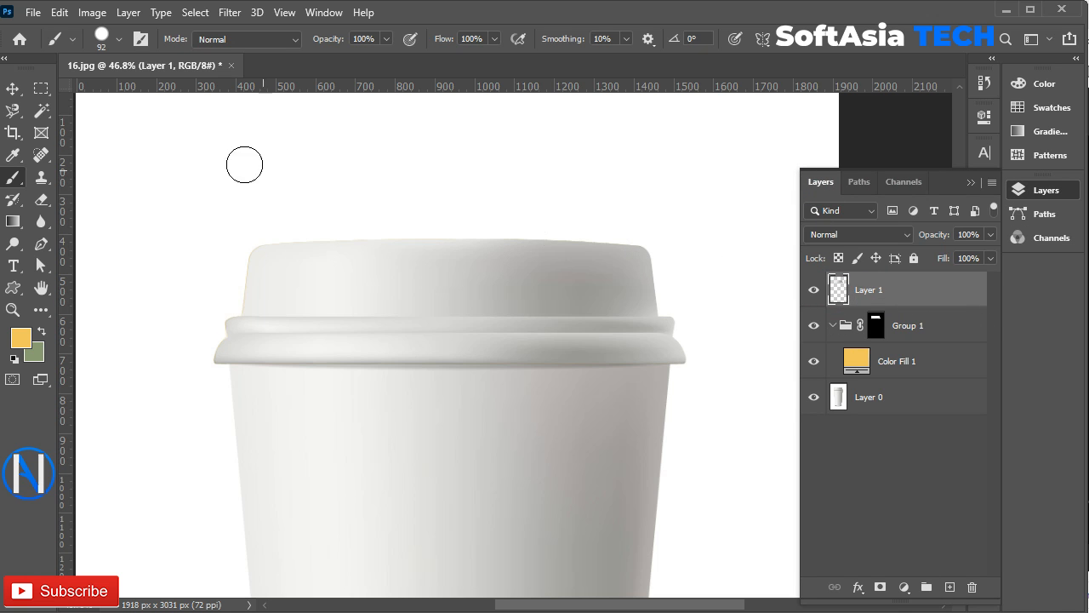
left_click(90, 13)
mouse_move(122, 54)
left_click(275, 74)
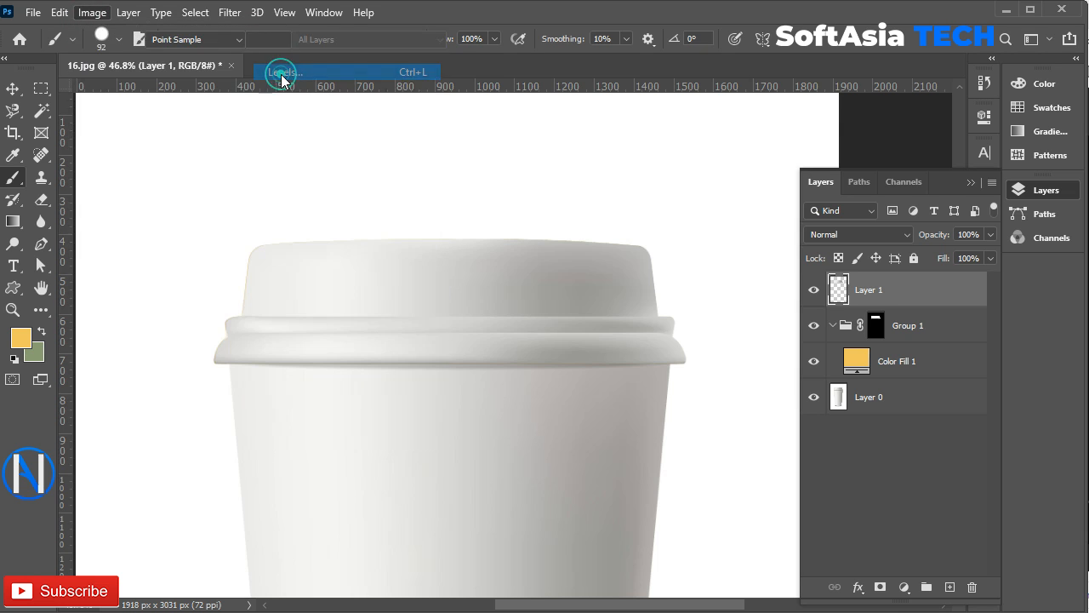
mouse_move(527, 276)
left_mouse_down()
mouse_move(582, 281)
mouse_move(519, 279)
left_mouse_up()
left_click_drag(630, 274, 583, 277)
left_click_drag(578, 87, 887, 375)
left_click_drag(896, 563, 914, 564)
left_click_drag(815, 563, 806, 564)
left_click_drag(917, 563, 903, 563)
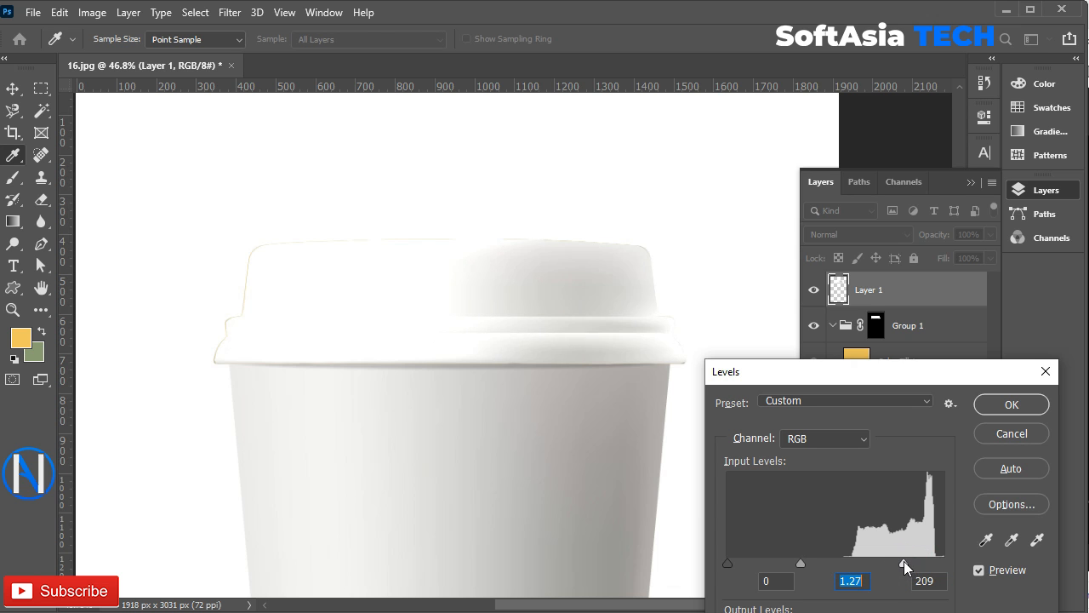
left_click(1011, 405)
key("b")
scroll(545, 388, "down", 3)
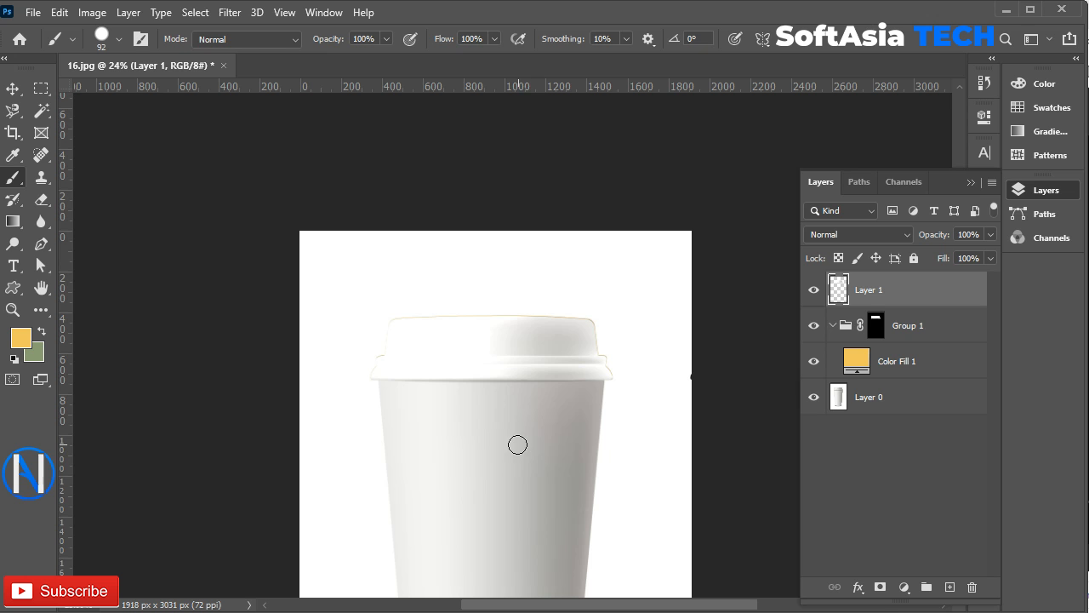
key("ctrl+z")
- Invert the lid copy on Layer 1 and brighten it with Levels at midtones 1.93 and white point 40
key("ctrl+i")
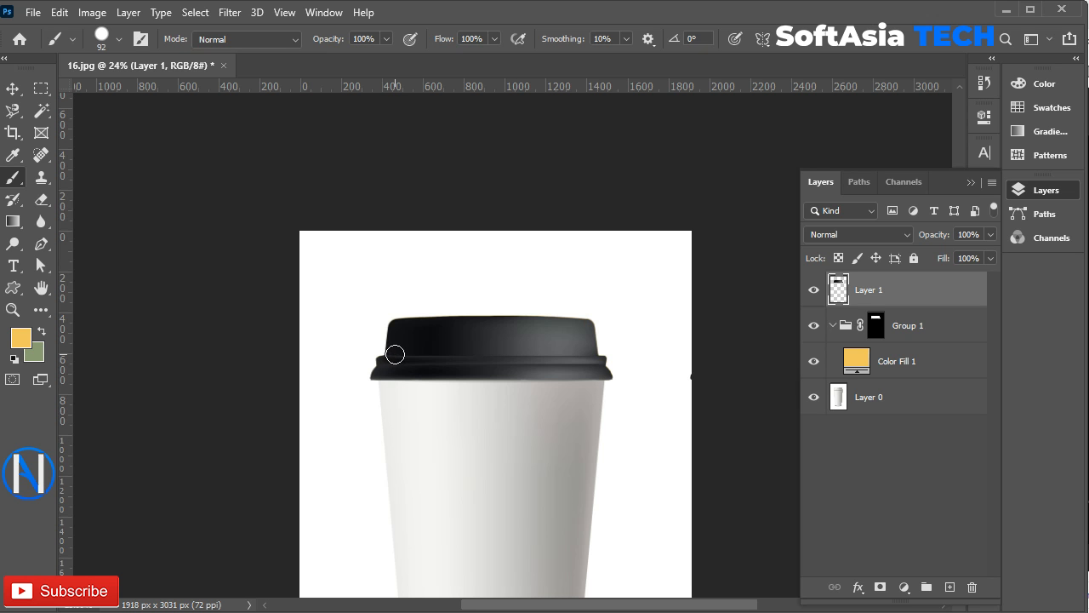
left_click(75, 11)
mouse_move(109, 54)
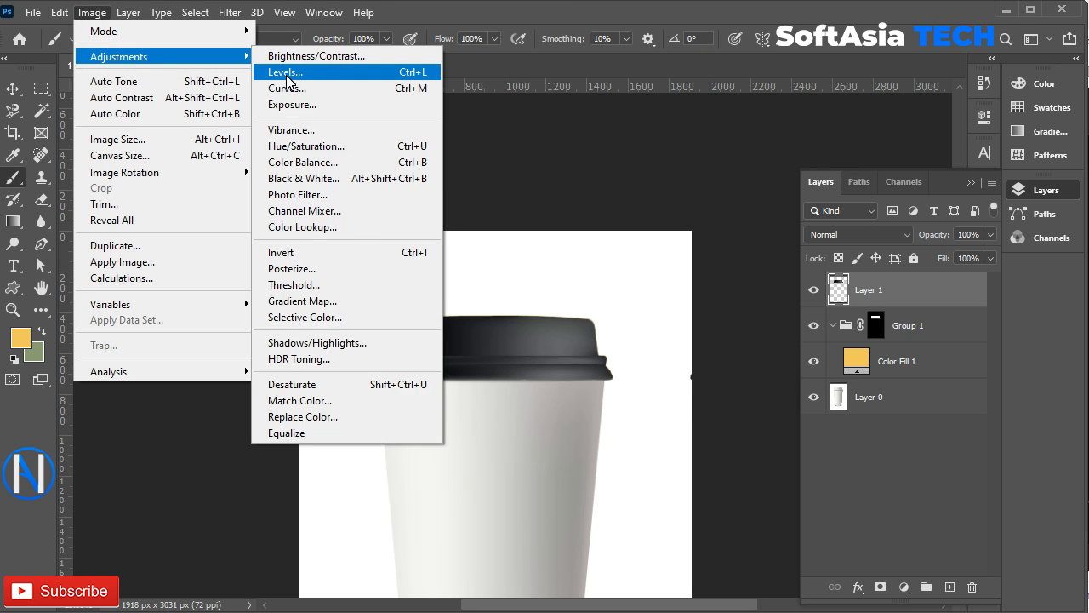
left_click(288, 76)
left_click_drag(525, 277, 484, 278)
left_click_drag(576, 90, 886, 91)
left_click_drag(792, 276, 742, 274)
left_click_drag(945, 275, 739, 275)
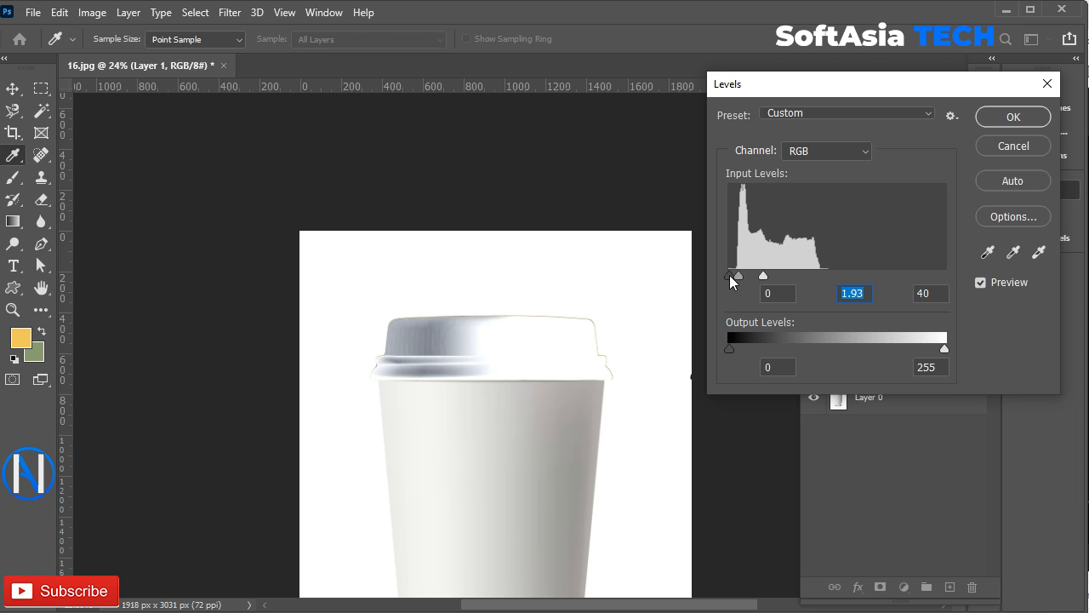
left_click(1012, 116)
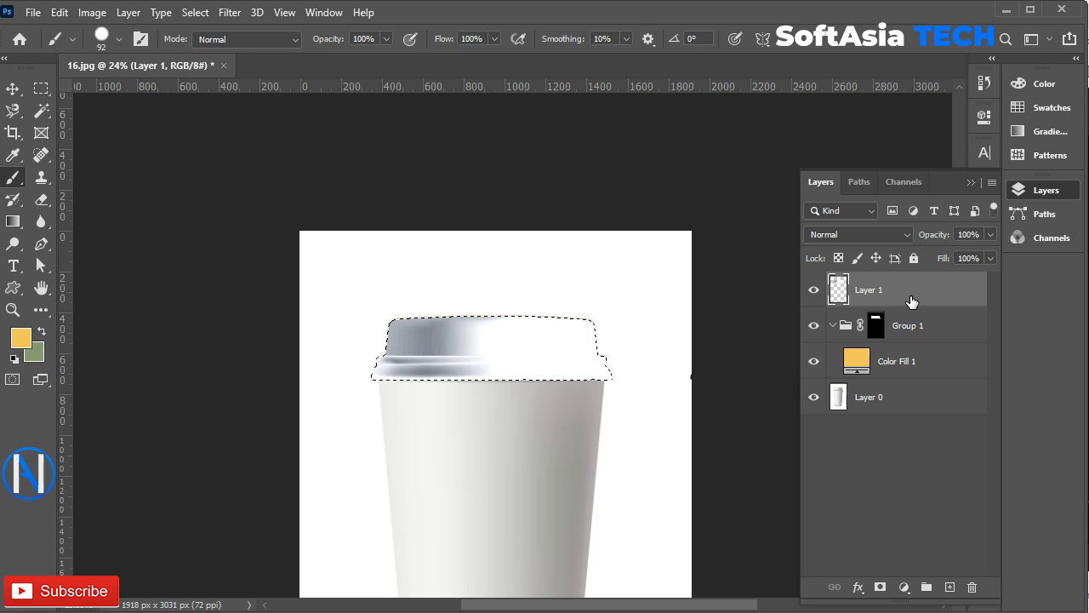
- Clear the selection, add a layer mask to Color Fill 1 and turn on that mask channel's visibility
key("ctrl+d")
left_click(902, 363)
left_click(880, 587)
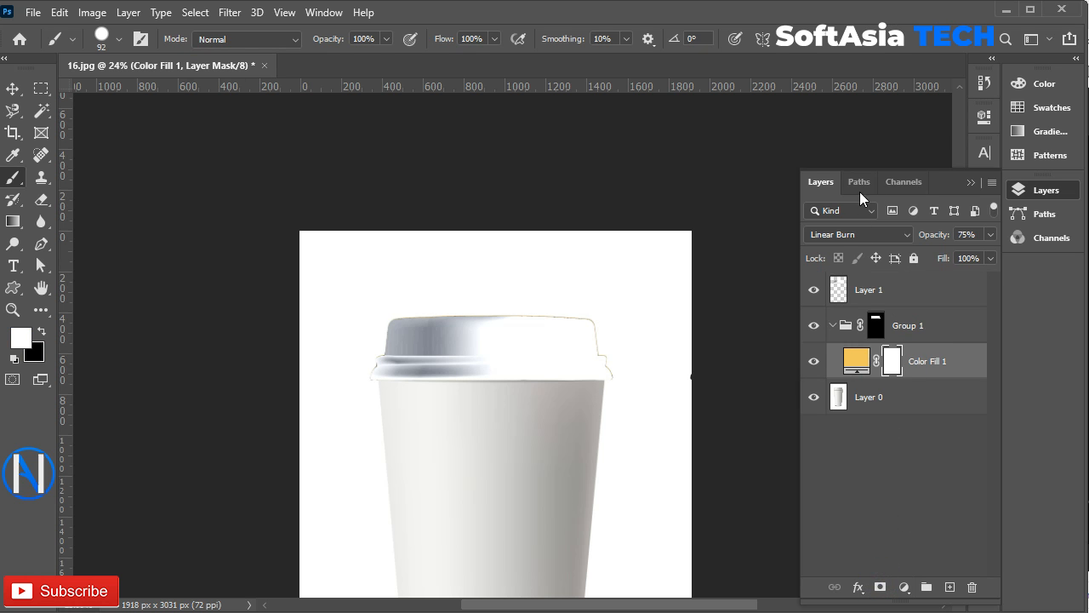
left_click(895, 187)
left_click(810, 346)
left_click(822, 184)
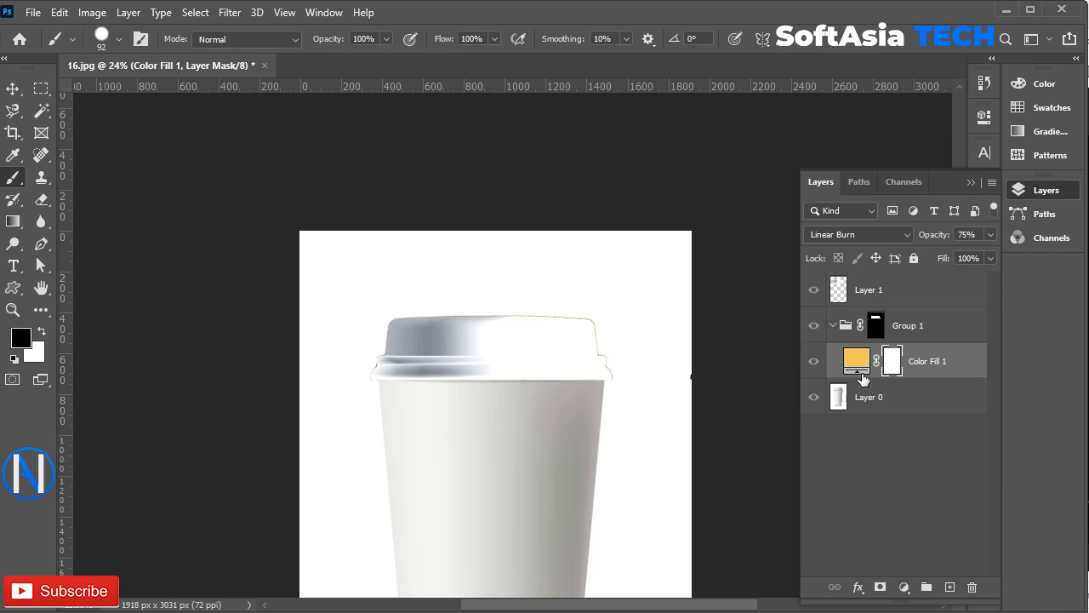
- Paste the adjusted lid copy in place into Color Fill 1's layer mask and delete Layer 1
left_click(894, 364, "ctrl")
key("ctrl+shift+v")
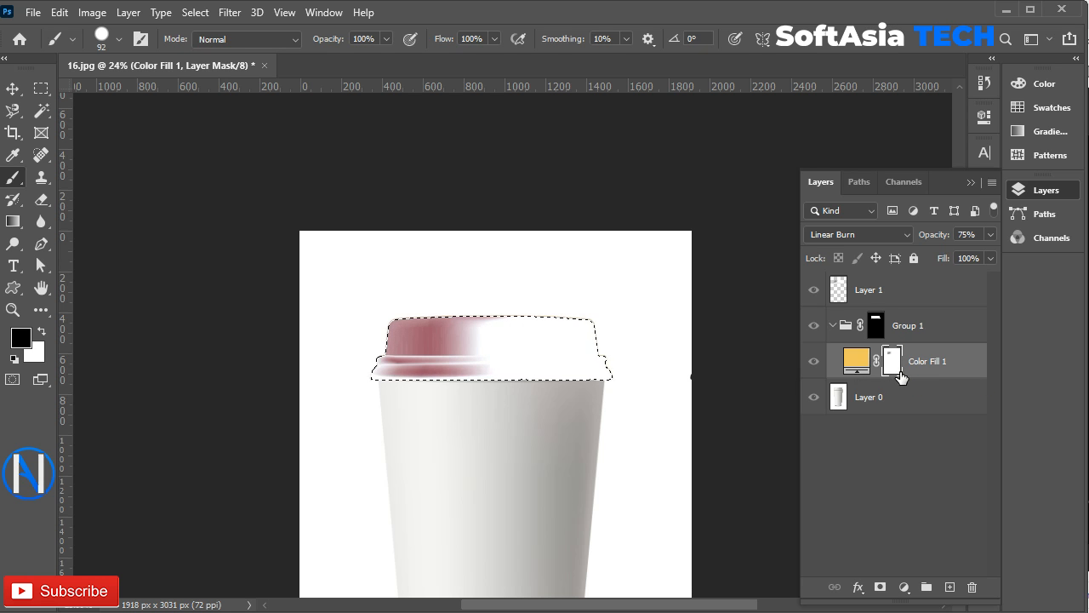
left_click(875, 292)
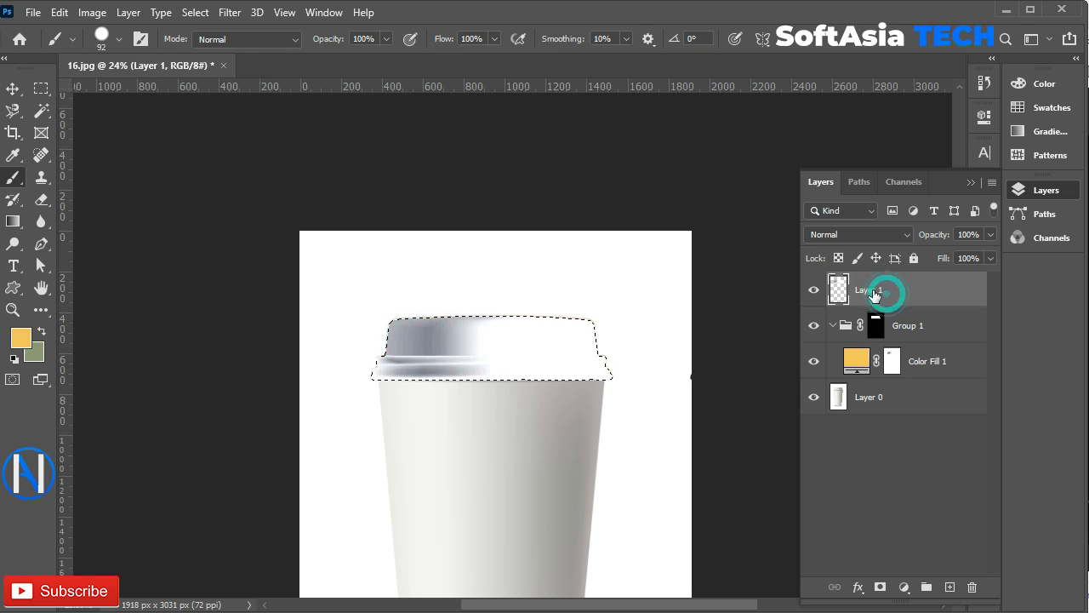
left_click_drag(866, 303, 972, 587)
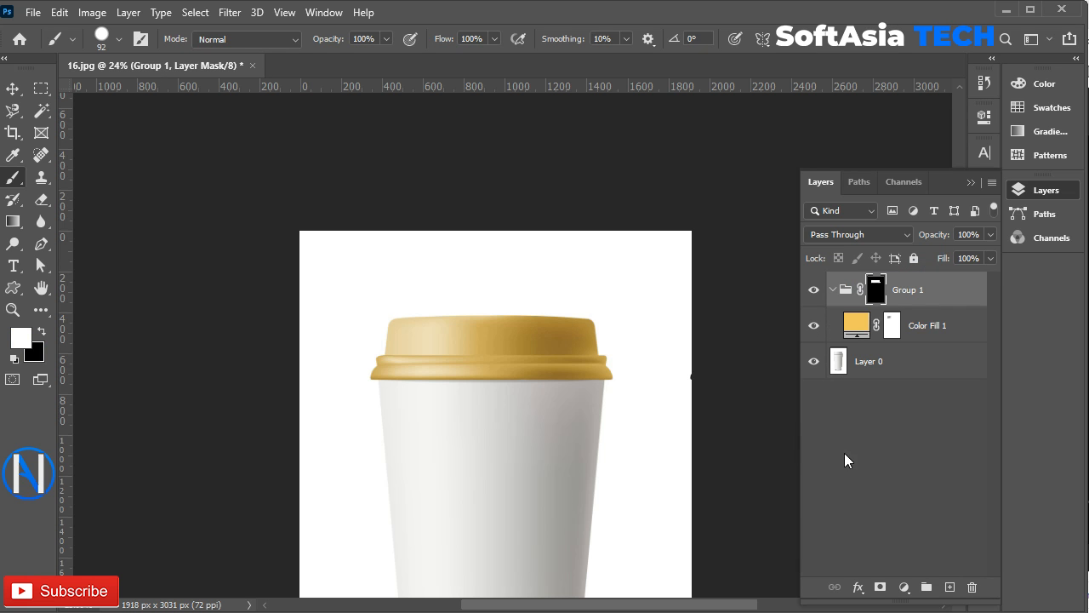
- Examine Color Fill 1's mask and compare the lid with the mask disabled and enabled
left_click(881, 334)
left_click(890, 327, "alt")
left_click(890, 327, "alt")
left_click(891, 327, "shift")
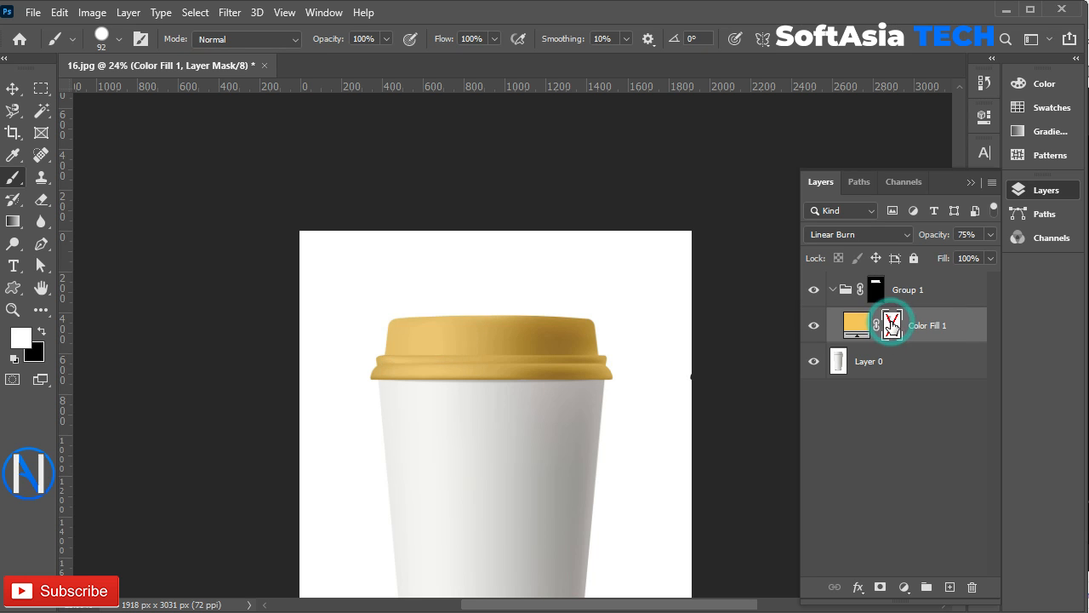
left_click(892, 328, "shift")
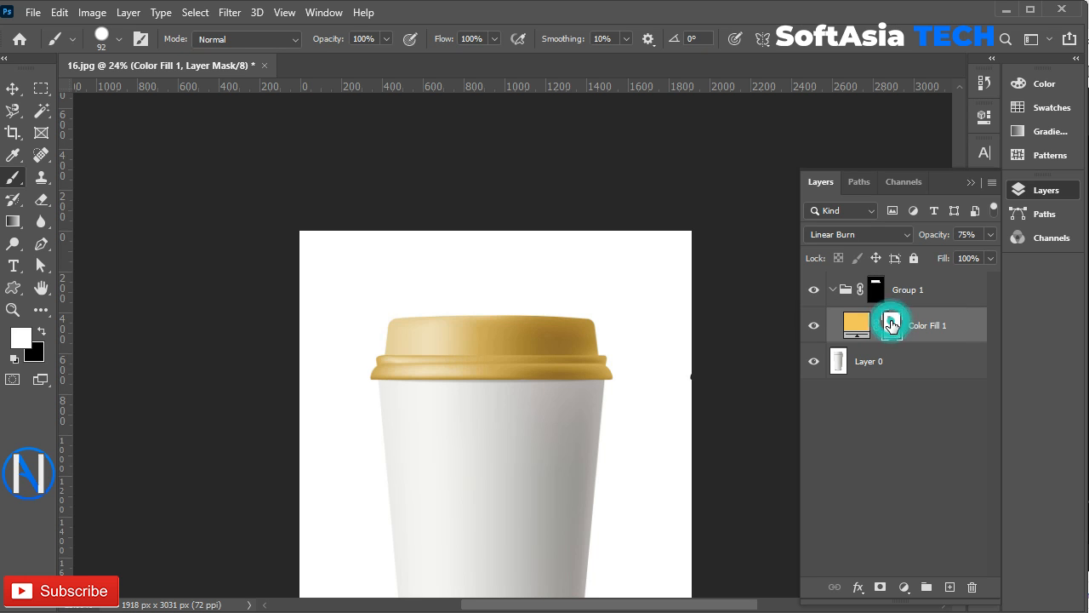
- Collapse the lid's group and rename it Lid
left_click(833, 290)
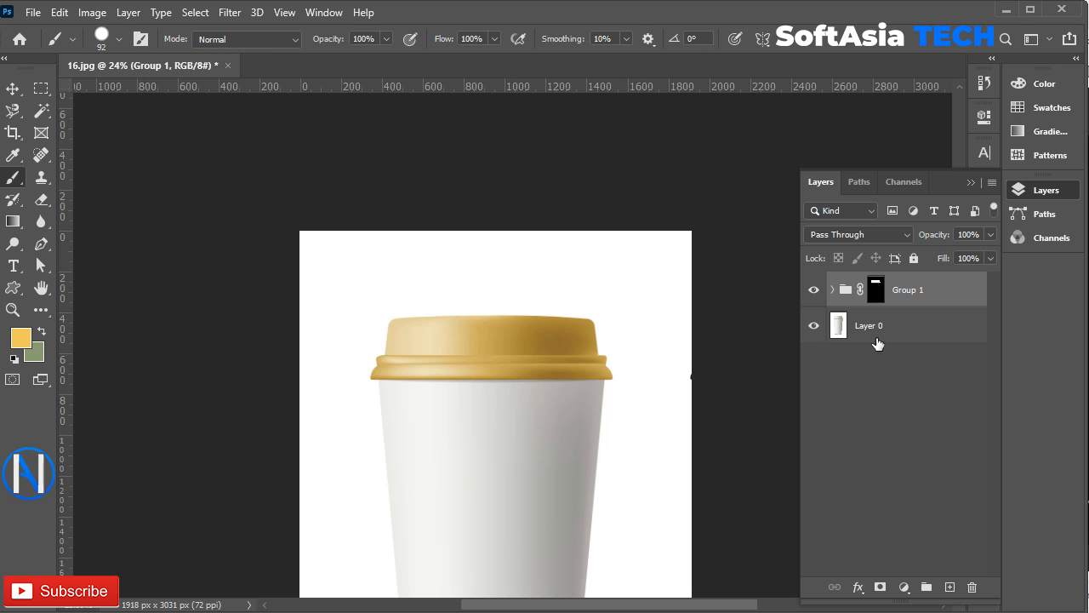
double_click(901, 290)
type("Lid")
key("Return")
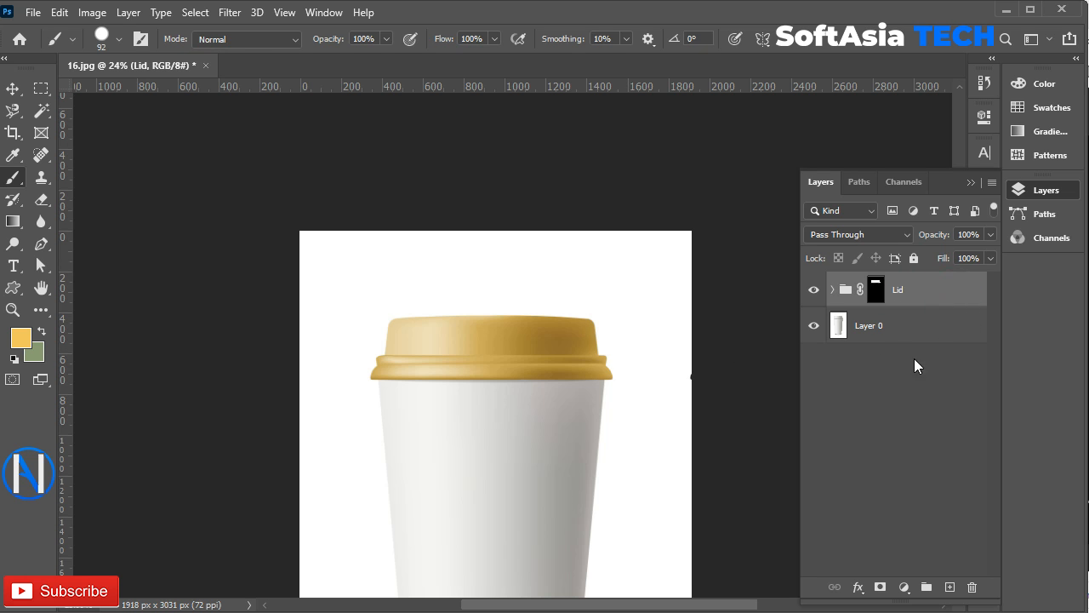
- Create a new group at the top of the stack and add a new layer named body above the Lid group
left_click(926, 587)
left_click(876, 310)
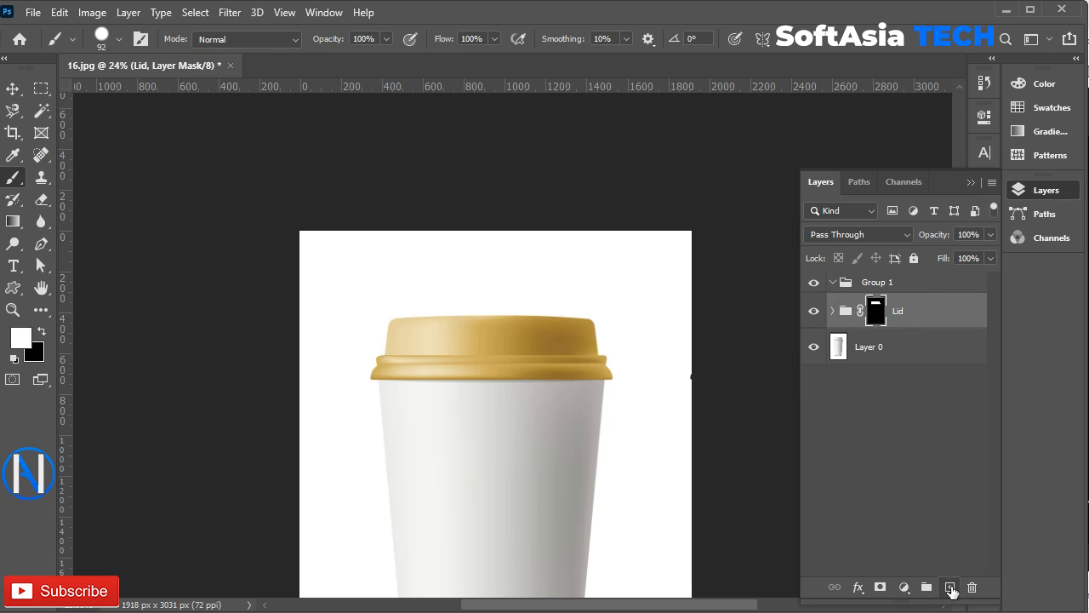
left_click(950, 587)
double_click(866, 312)
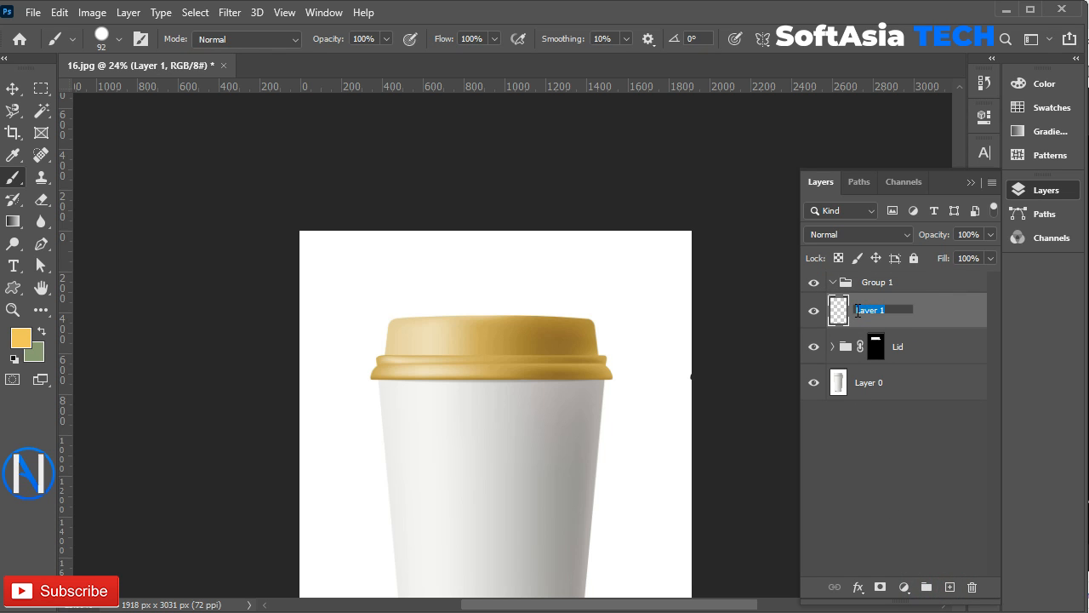
key("Return")
right_click(873, 311)
left_click(827, 311)
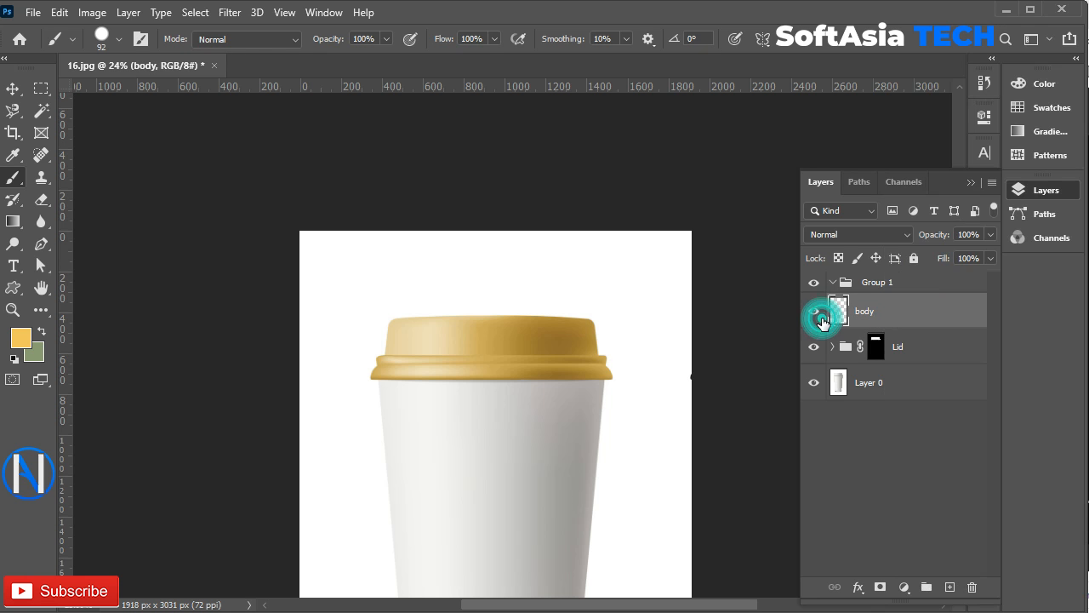
- Give the body layer a yellow colour label and convert it to a smart object
right_click(813, 321)
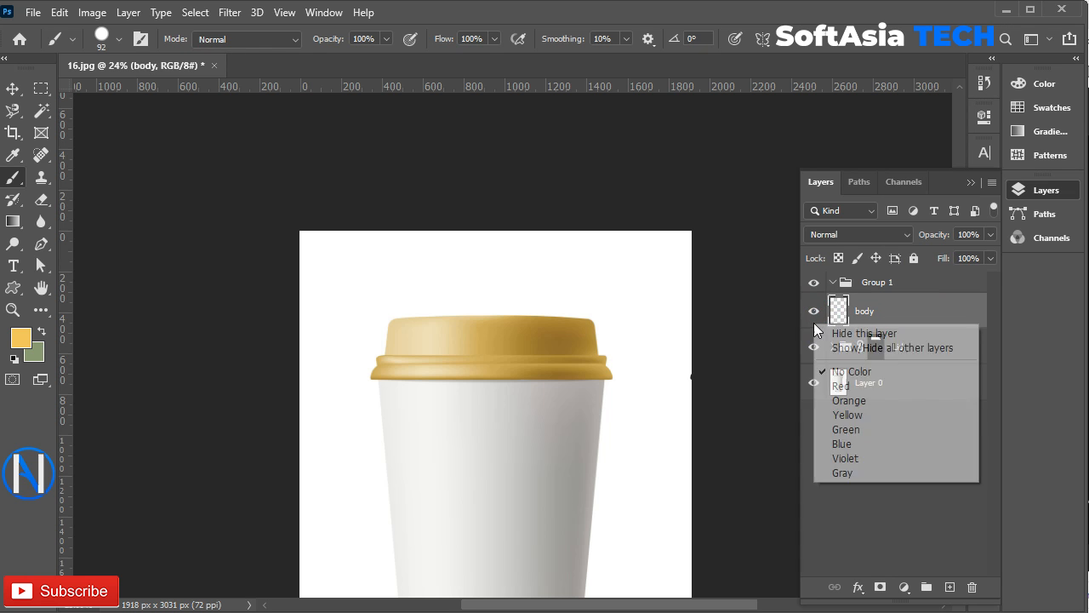
left_click(843, 417)
right_click(889, 322)
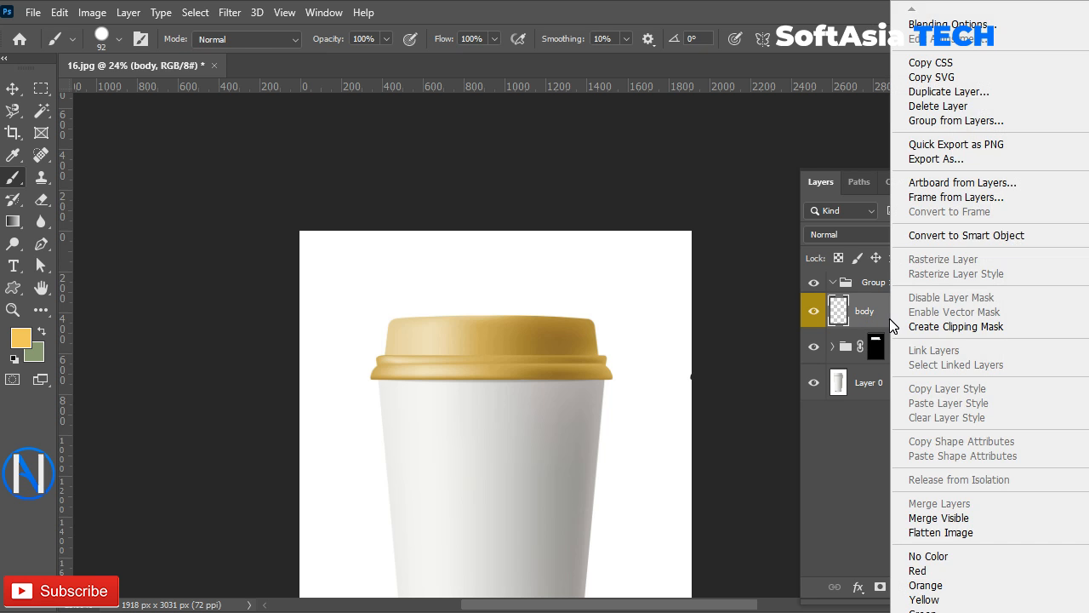
left_click(952, 238)
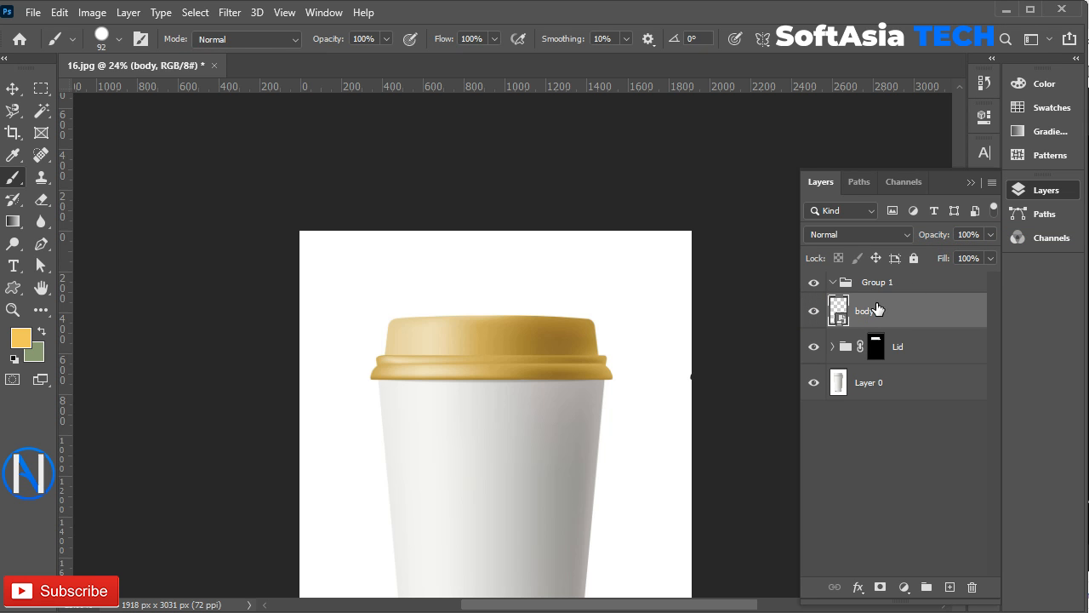
- Open the body smart object's contents and set its canvas size to 1080 x 1480 pixels
double_click(838, 312)
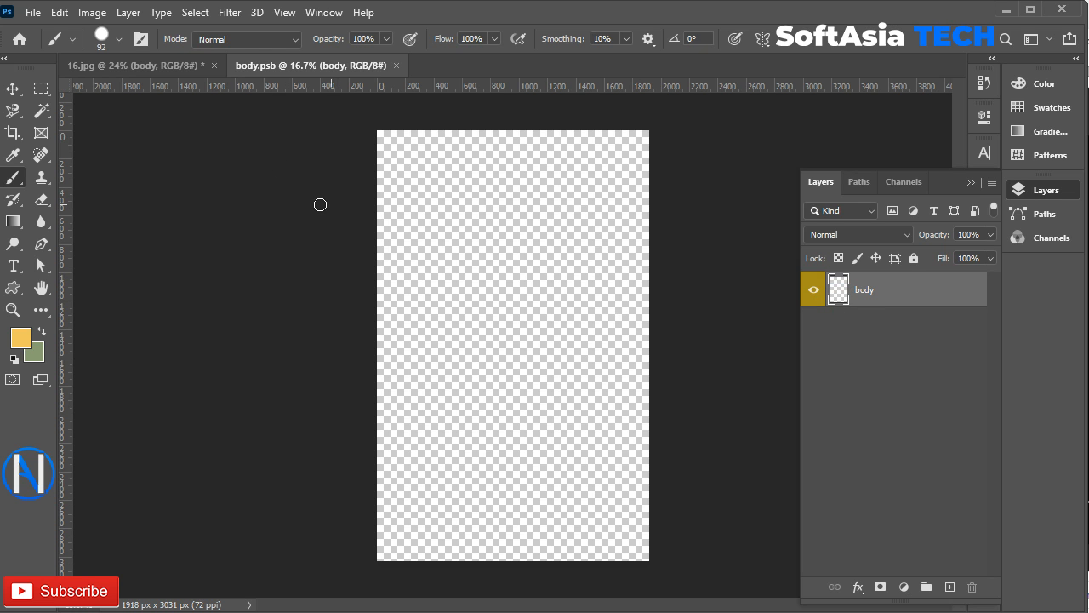
left_click(92, 12)
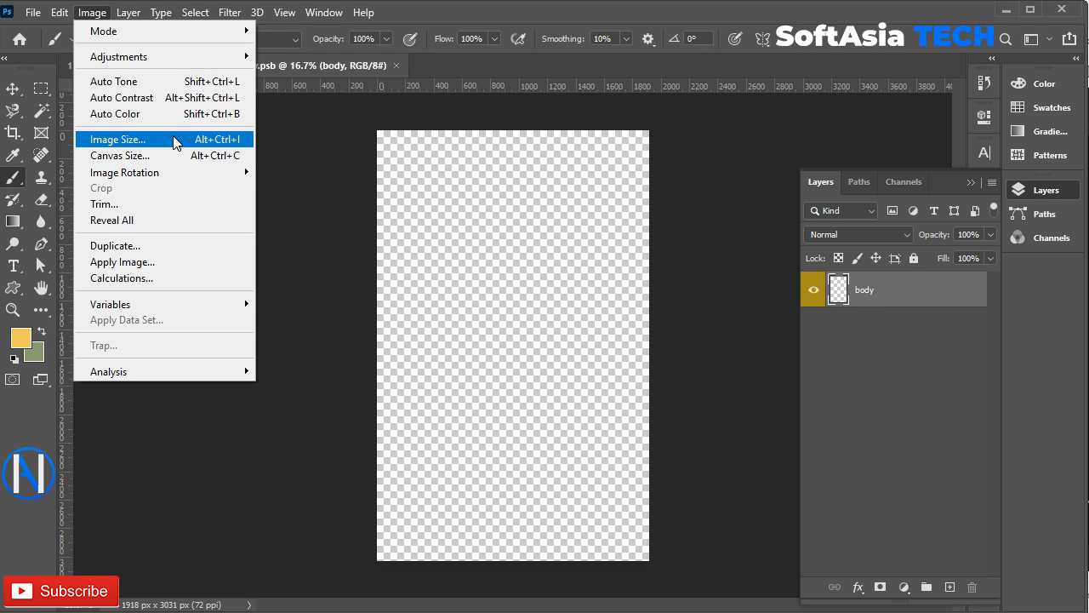
left_click(194, 155)
type("1080")
left_click(541, 228)
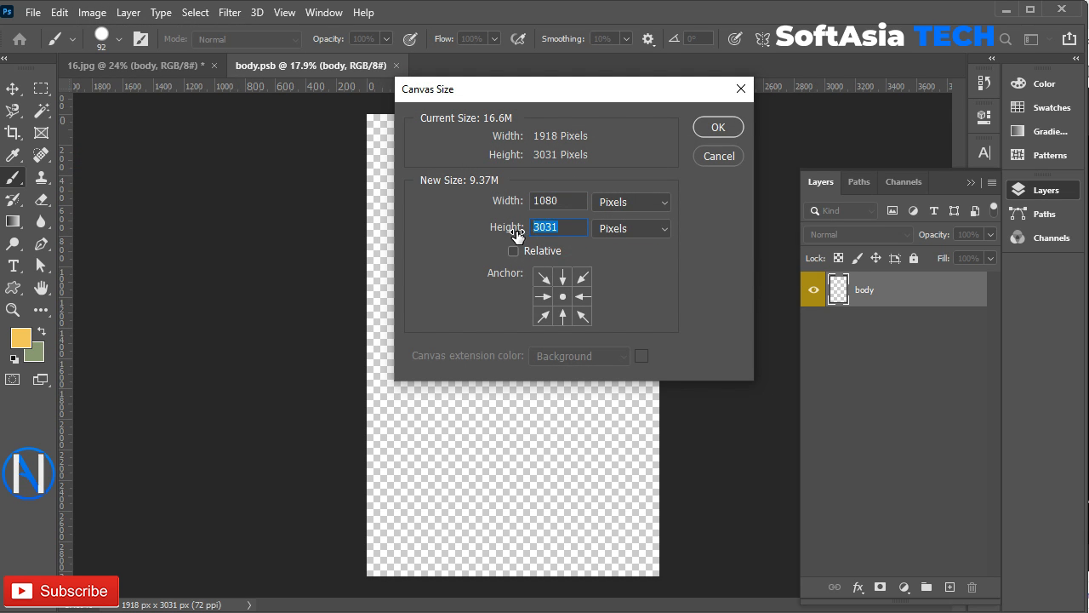
left_click(707, 127)
left_click(479, 246)
scroll(530, 264, "up", 3)
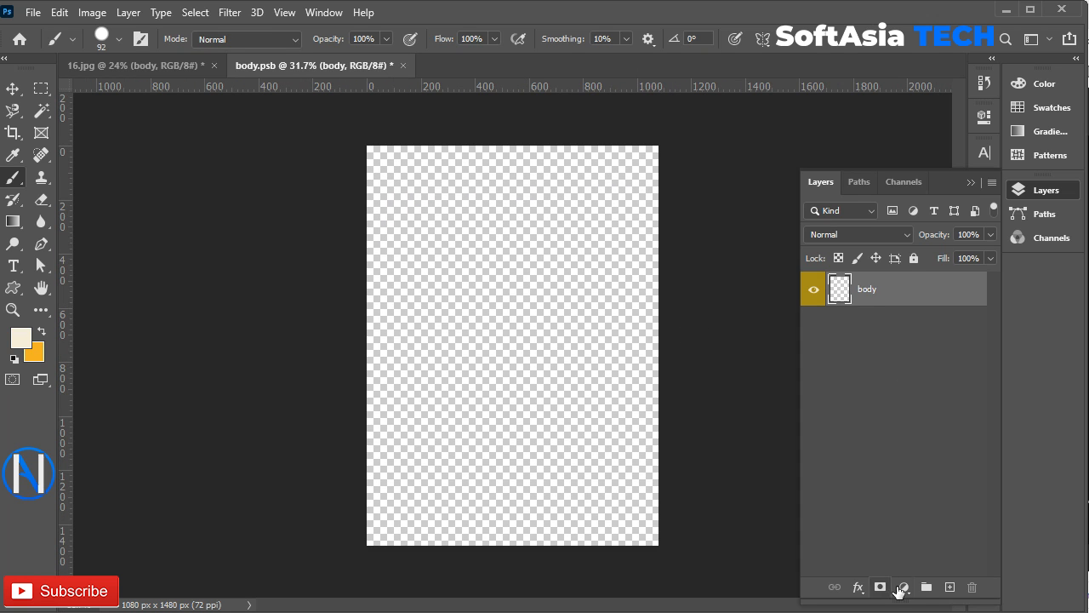
- Fill the body canvas with a cream Solid Color layer
left_click(902, 587)
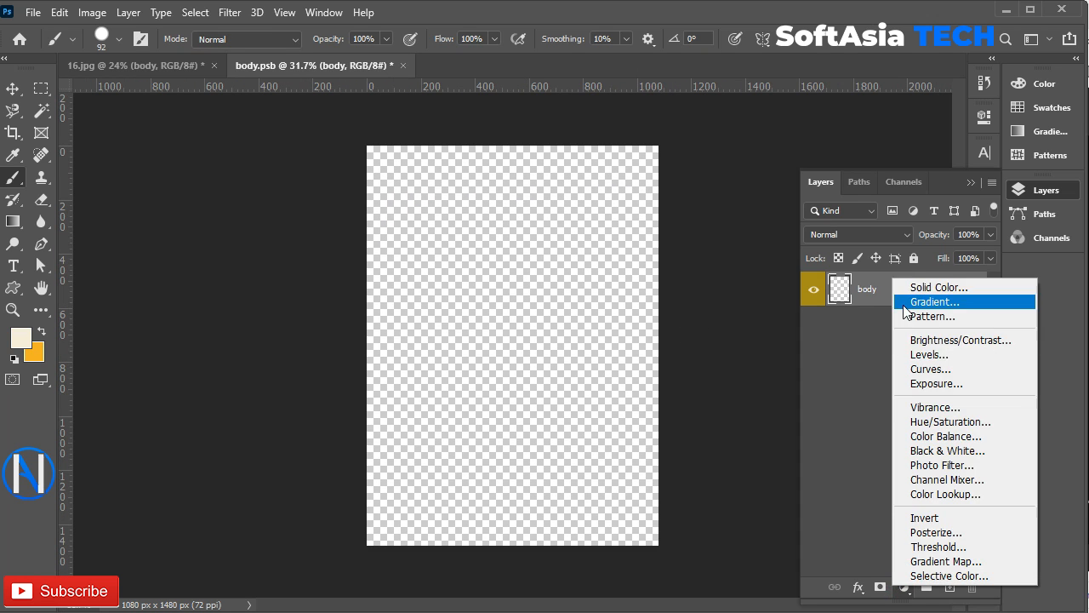
left_click(906, 287)
left_click(531, 318)
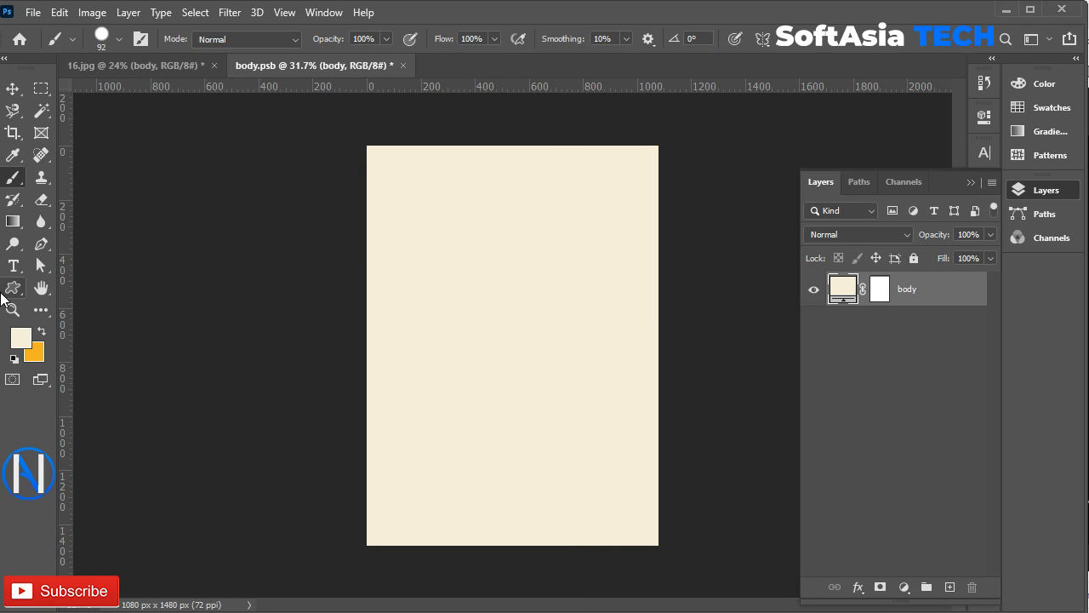
- Draw a rectangle of about 1181 x 508 px across the middle of the canvas and fill it with orange
left_click(17, 291)
left_click_drag(357, 268, 676, 405)
left_click(744, 218)
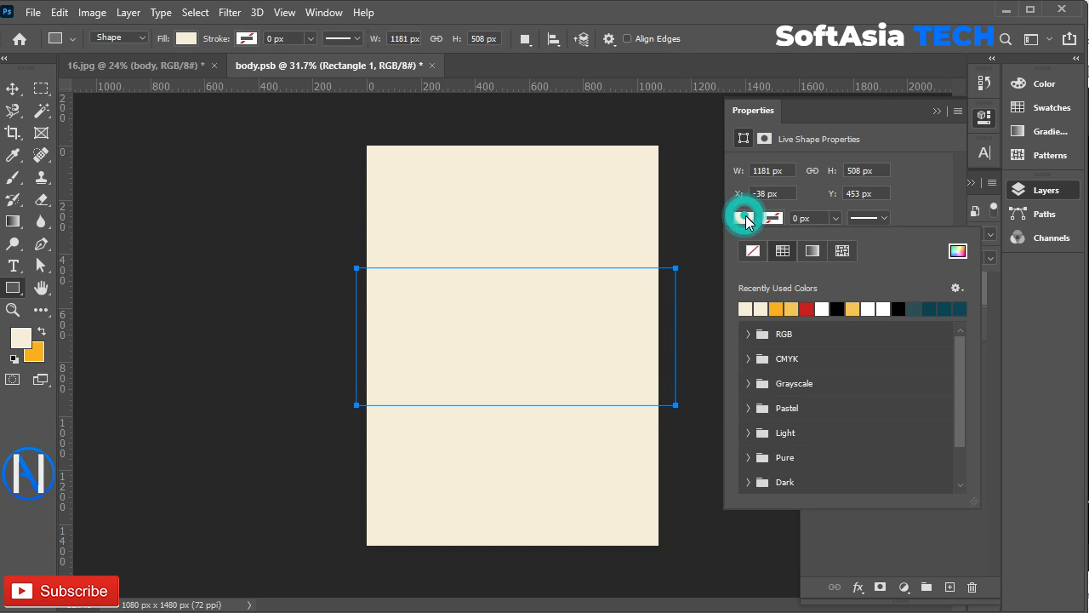
left_click(774, 307)
left_click(937, 109)
key("ctrl+Return")
key("ctrl+d")
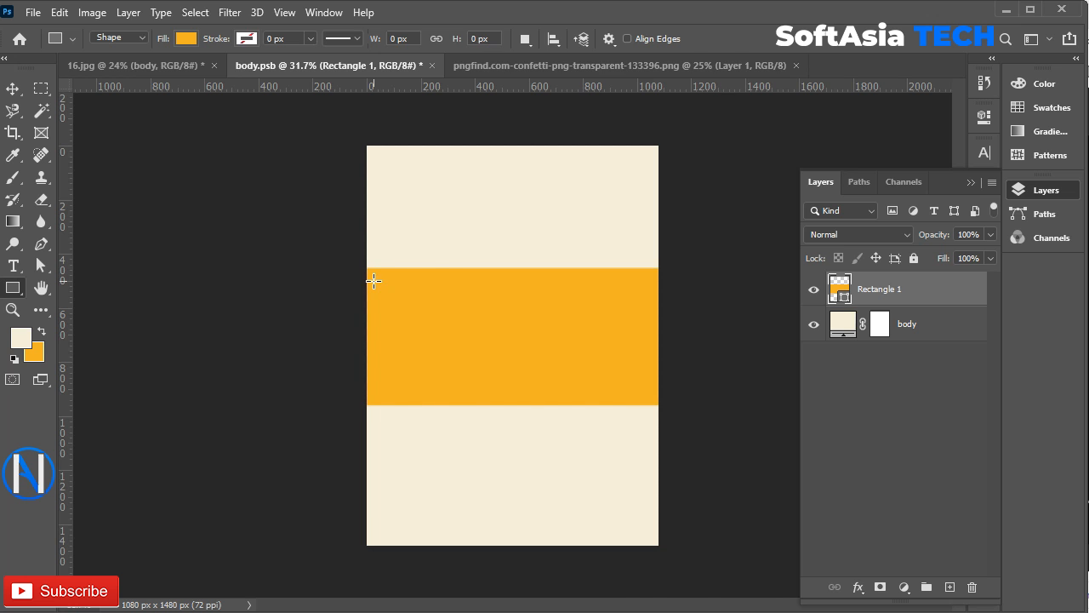
- Bring the confetti image into body.psb beneath the orange rectangle and convert its layer to a smart object
key("v")
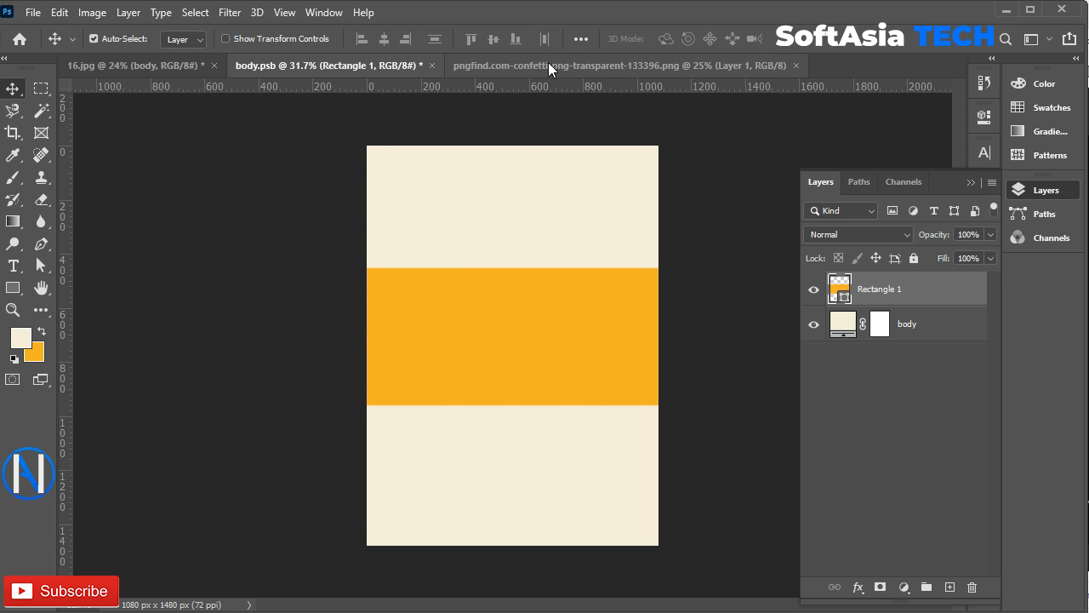
left_click(548, 64)
left_click_drag(502, 269, 510, 341)
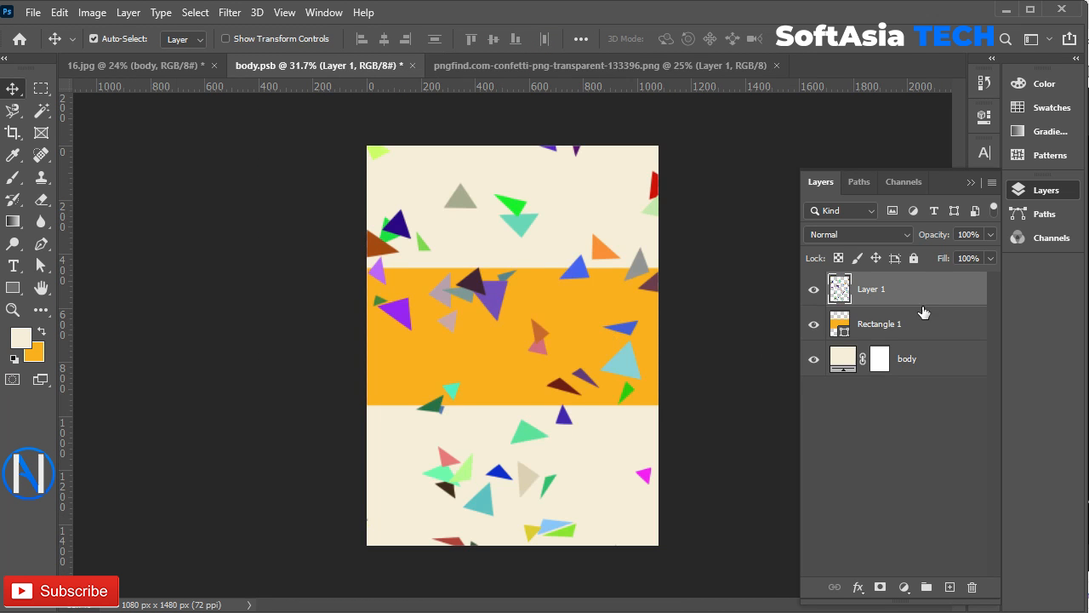
left_click_drag(924, 312, 923, 337)
left_click(815, 238)
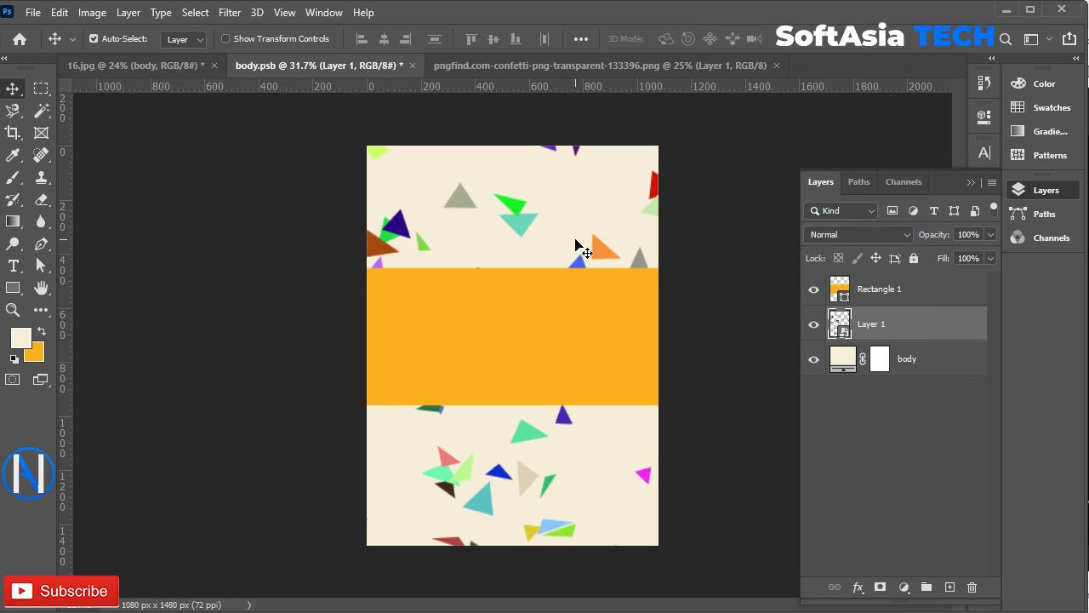
- Scale the confetti layer to about 91% and position it so it covers the whole canvas
scroll(579, 246, "down", 2)
key("ctrl+t")
left_click_drag(308, 144, 401, 243)
mouse_move(502, 348)
left_mouse_down()
mouse_move(491, 334)
mouse_move(498, 345)
mouse_move(498, 328)
left_mouse_up()
left_click_drag(661, 481, 627, 464)
left_click_drag(552, 395, 552, 408)
left_click_drag(637, 467, 720, 555)
left_click_drag(608, 468, 563, 416)
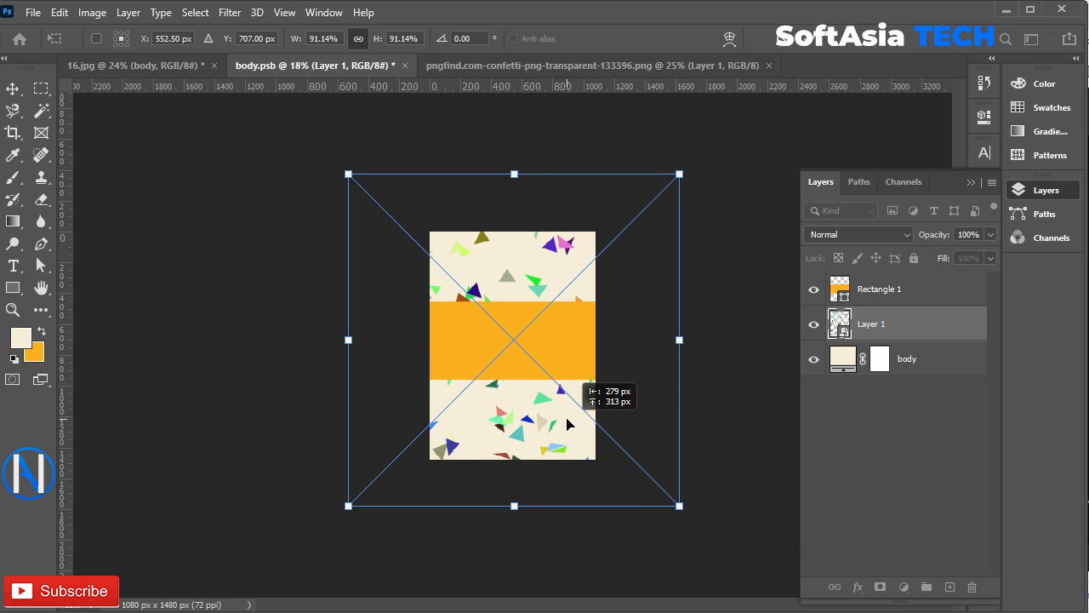
left_click(787, 38)
- Select the Rectangle 1 layer and close the confetti image document
left_click(842, 295)
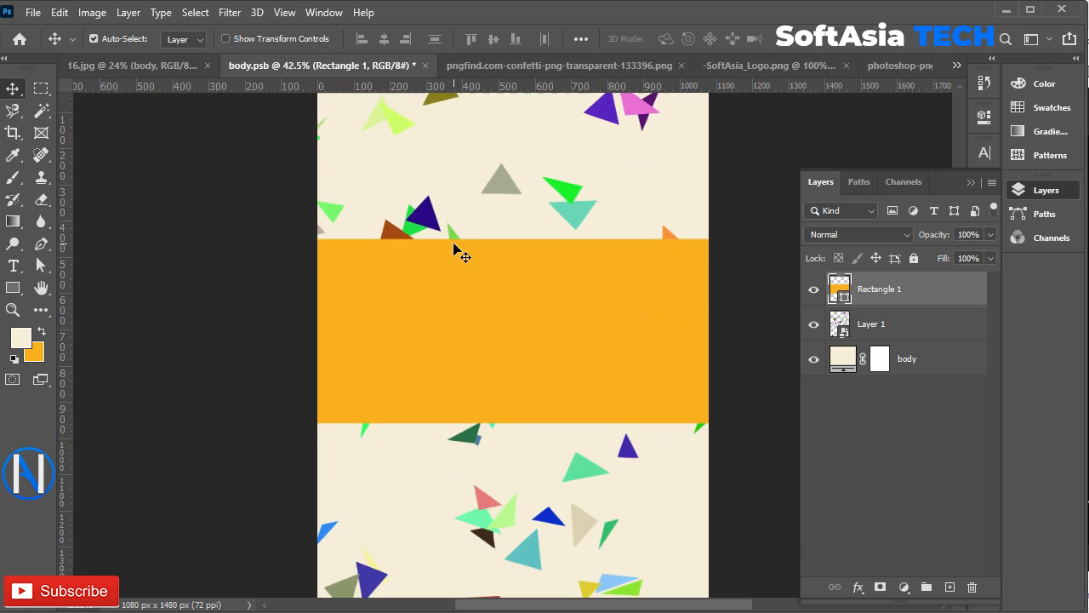
left_click(576, 68)
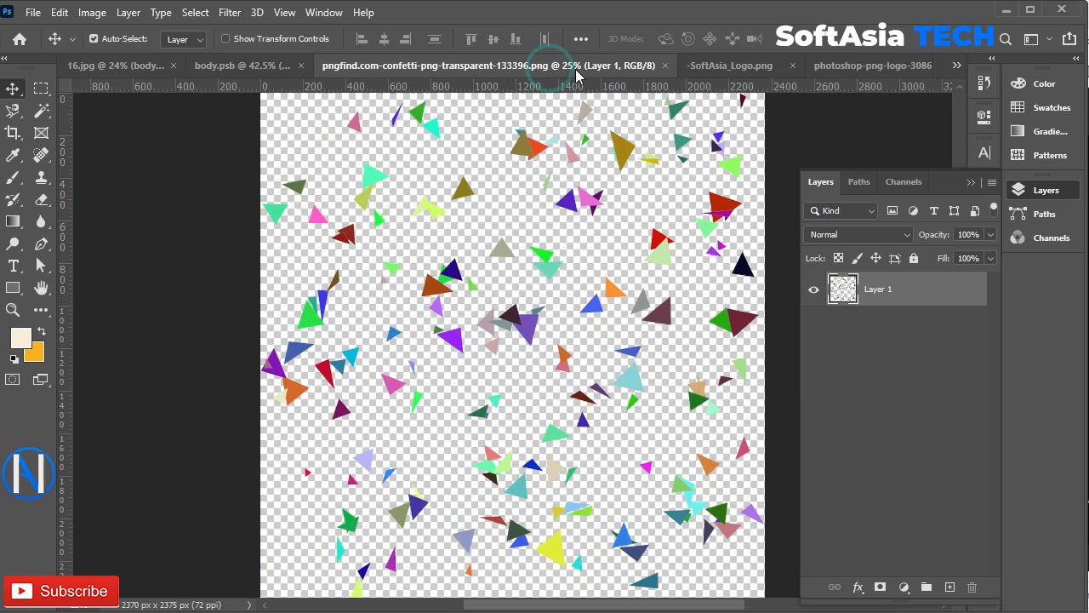
left_click(662, 66)
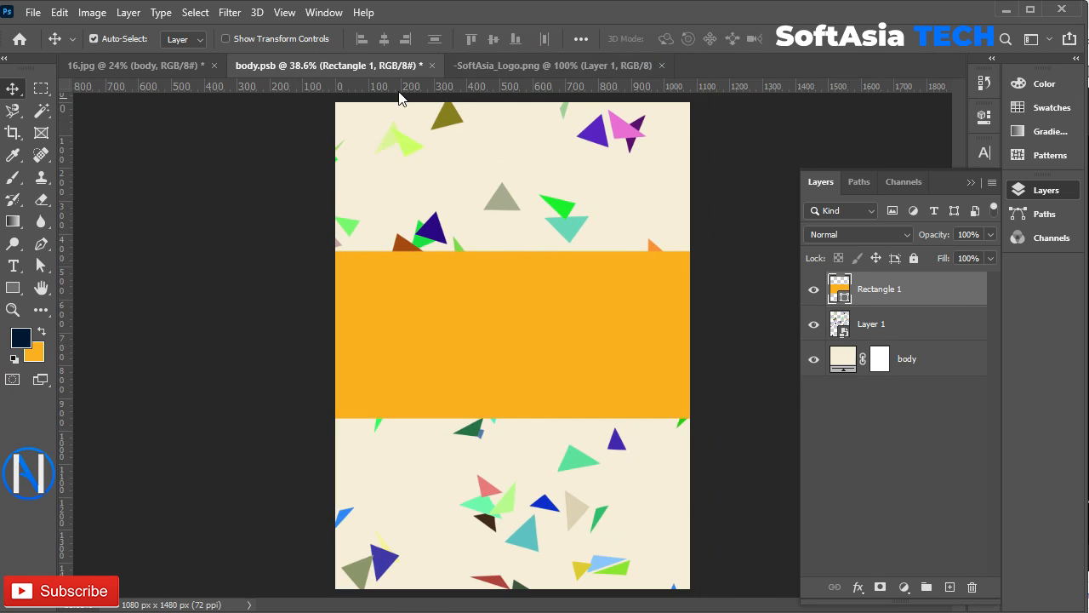
- Bring the logo from -SoftAsia_Logo.png onto the orange band and recolour it white (ffffff)
left_click(545, 66)
left_click_drag(549, 292, 570, 350)
left_click(20, 337)
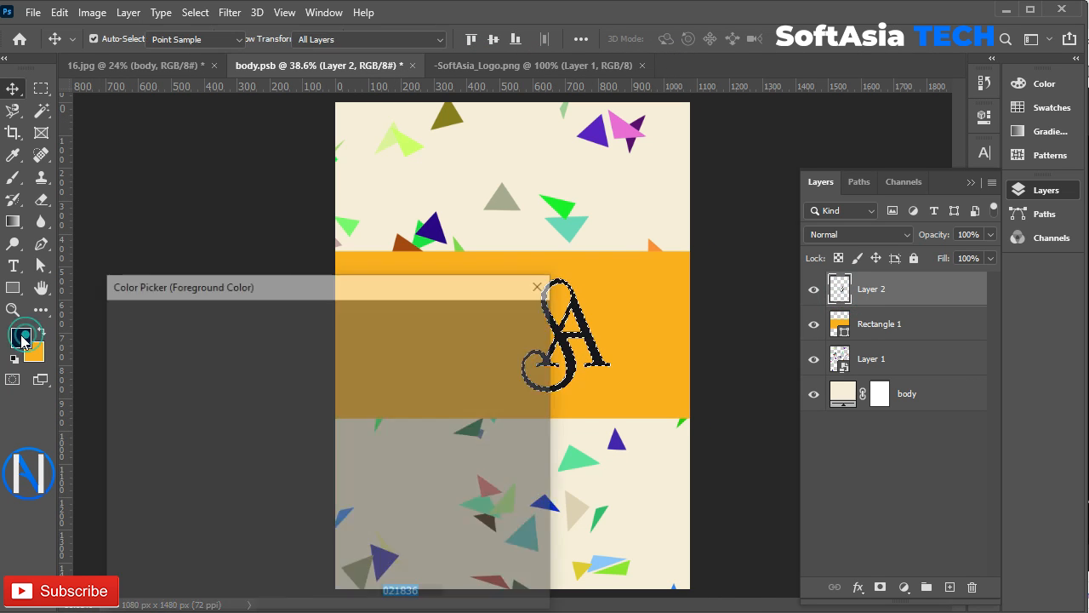
type("ffffff")
left_click(492, 316)
key("shift+alt+BackSpace")
- Draw a circle of about 430 px behind the logo, above Rectangle 1, and fill it with dark navy
left_click(919, 329)
left_click(12, 288)
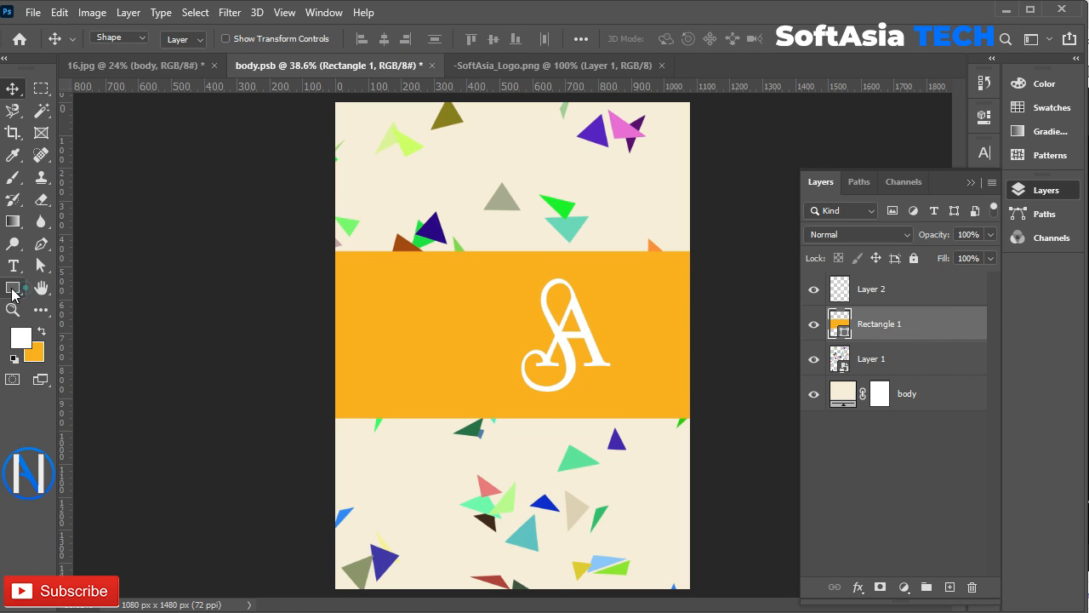
left_click(97, 318)
left_click_drag(518, 261, 639, 456)
left_click(743, 247)
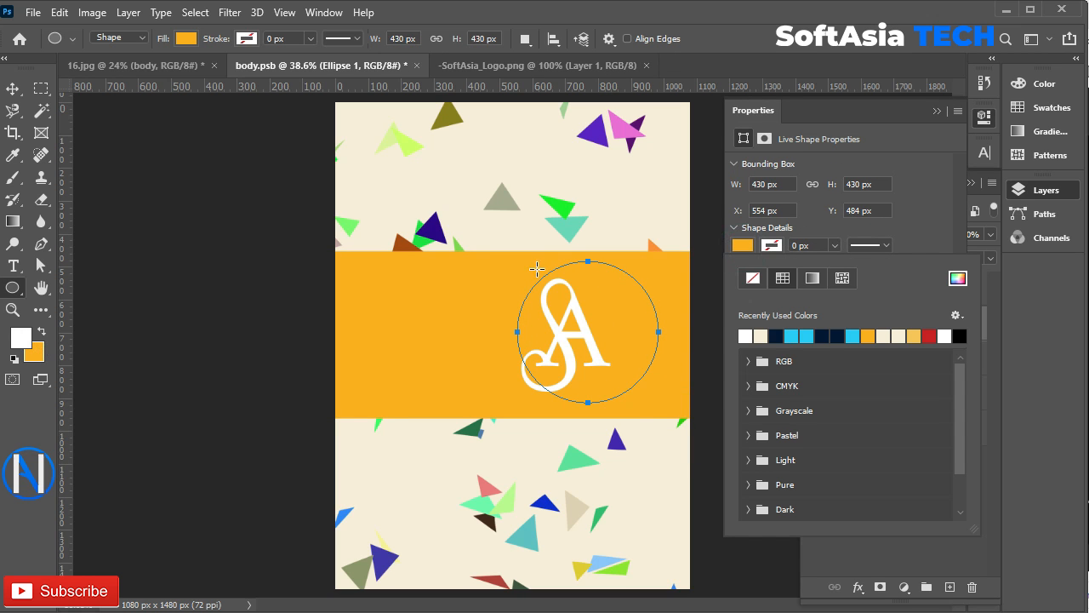
left_click(769, 335)
left_click(936, 111)
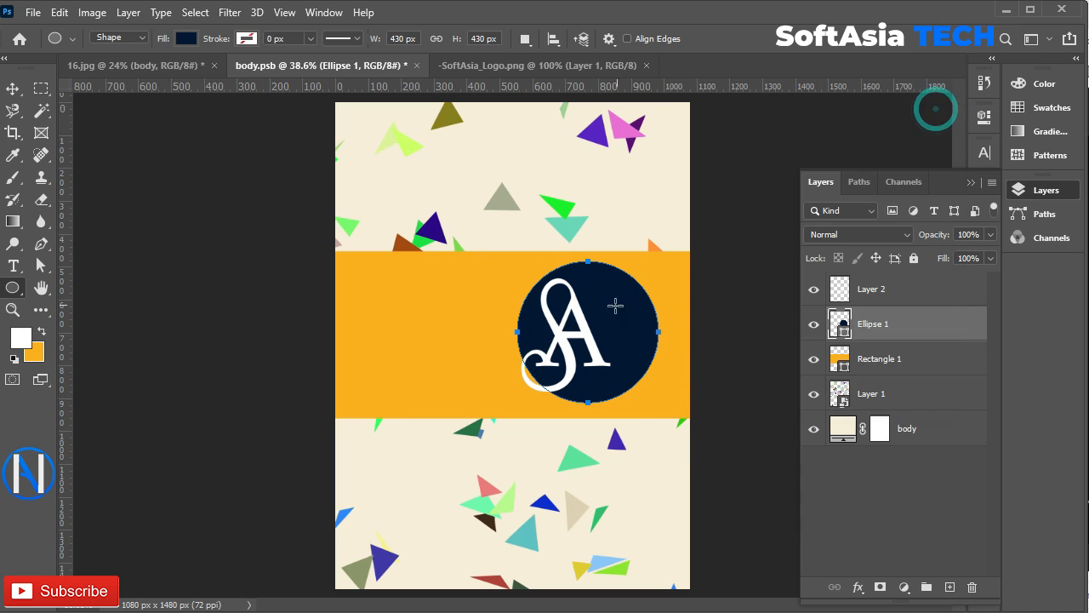
- Recolour the circle behind the logo with the purple sampled from the confetti, 5924c9
double_click(840, 323)
left_click(431, 226)
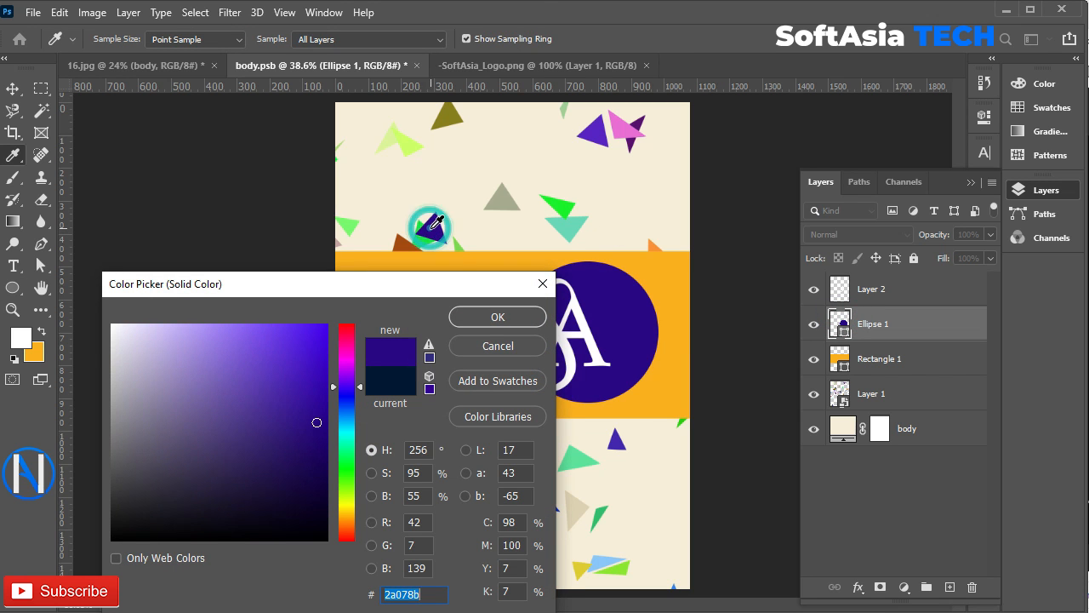
left_click(593, 129)
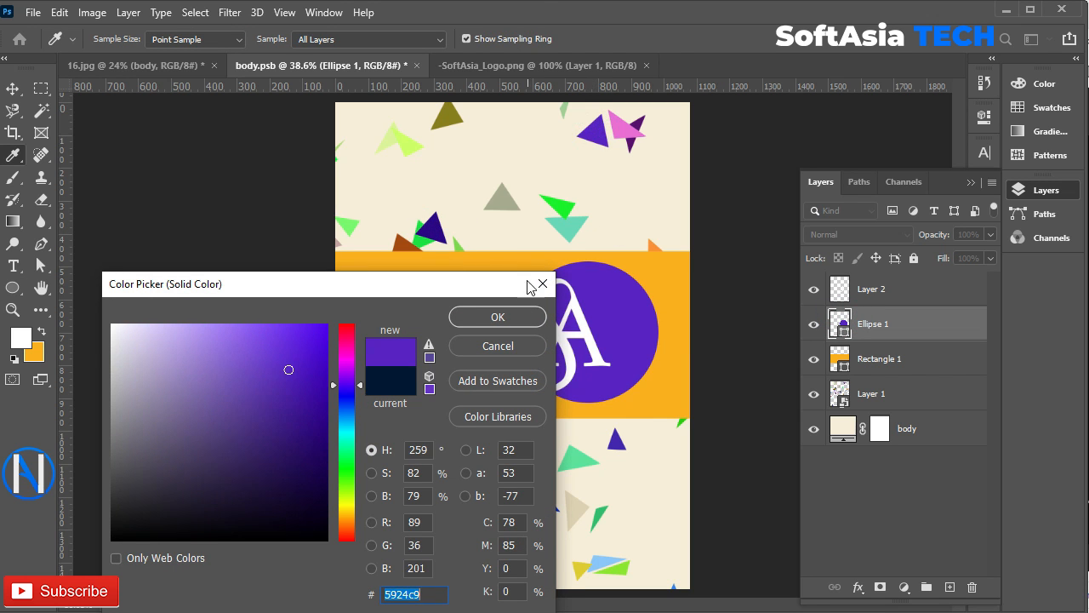
left_click(498, 316)
scroll(719, 338, "up", 2)
key("v")
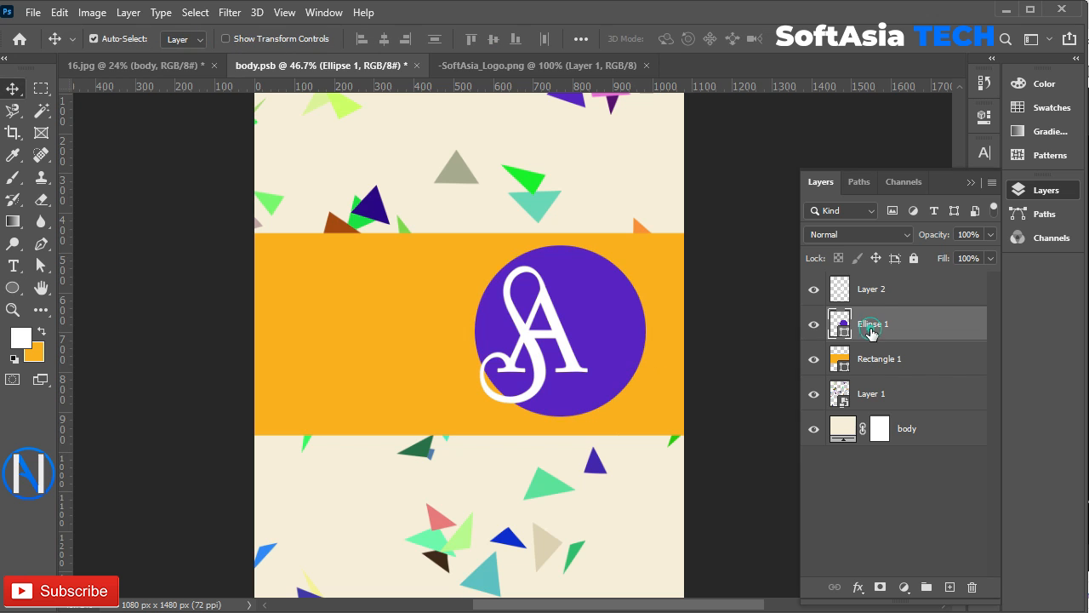
- Convert the logo on Layer 2 to a smart object and move it onto the middle of the purple circle
left_click(885, 289)
right_click(889, 289)
left_click(915, 238)
left_click_drag(529, 332, 563, 334)
- Warp the purple Ellipse 1 circle into a rounded diamond by pulling its corners inward, and enlarge it to about 109%
left_click(873, 324)
key("ctrl+t")
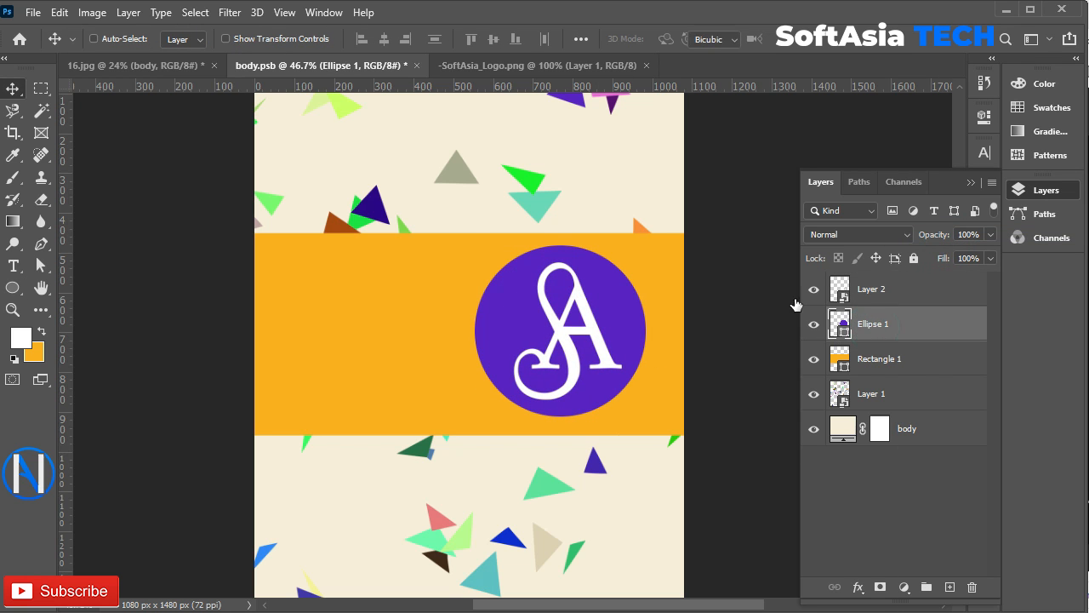
right_click(607, 265)
left_click(629, 367)
left_click_drag(646, 246, 613, 270)
left_click_drag(475, 246, 507, 270)
left_click_drag(475, 416, 499, 388)
mouse_move(645, 416)
left_mouse_down()
mouse_move(620, 396)
mouse_move(651, 418)
left_mouse_up()
left_click(940, 323)
key("ctrl+t")
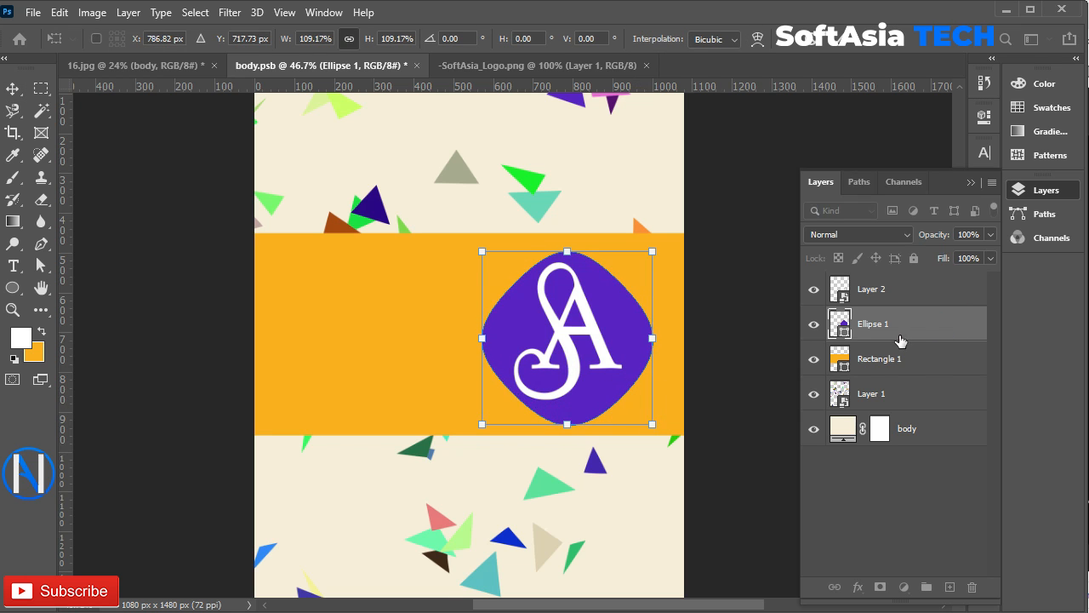
key("Return")
- Align the logo on Layer 2 to the diamond shape and fine-tune its position slightly to the left
left_click(840, 324, "ctrl")
key("alt+bracketright")
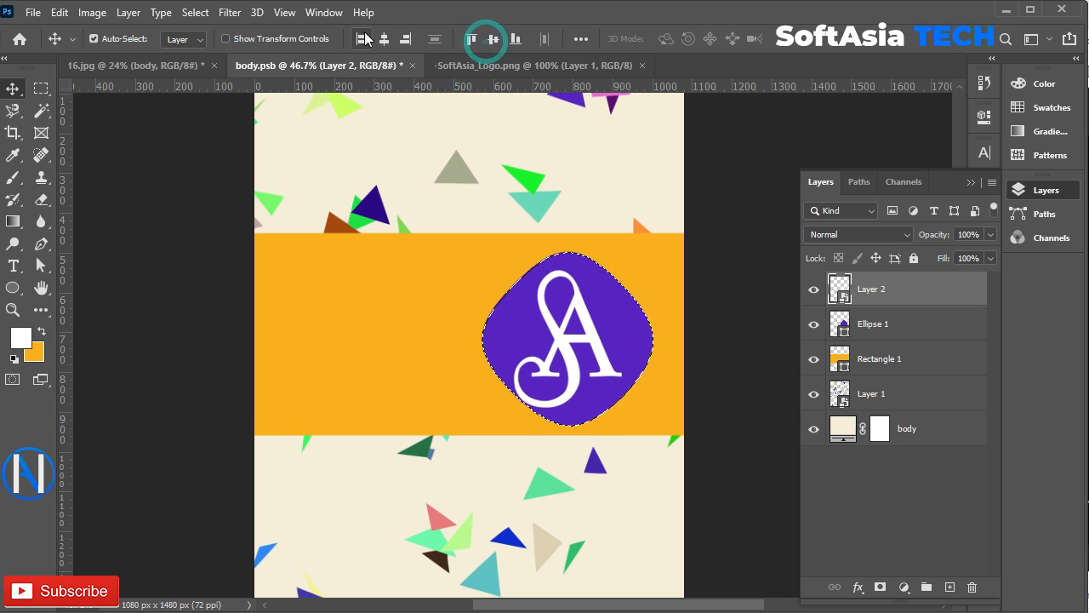
key("ctrl+d")
mouse_move(596, 332)
left_mouse_down()
mouse_move(603, 326)
mouse_move(574, 333)
left_mouse_up()
scroll(548, 323, "down", 1)
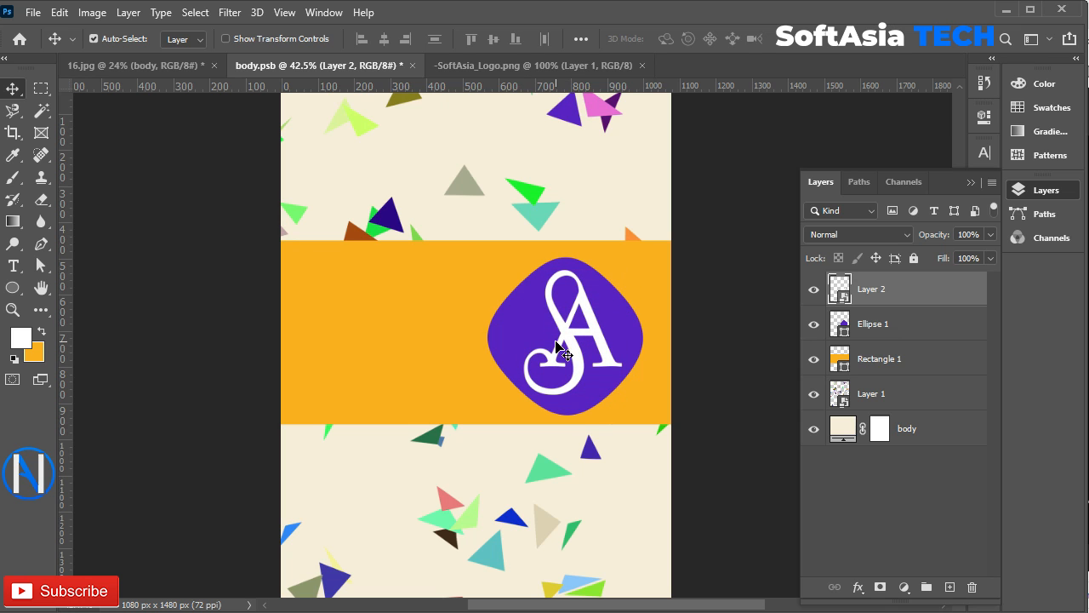
key("Left")
key("Up")
- Select the logo and its diamond together and centre them vertically on the orange Rectangle 1 band
left_click(913, 325, "shift")
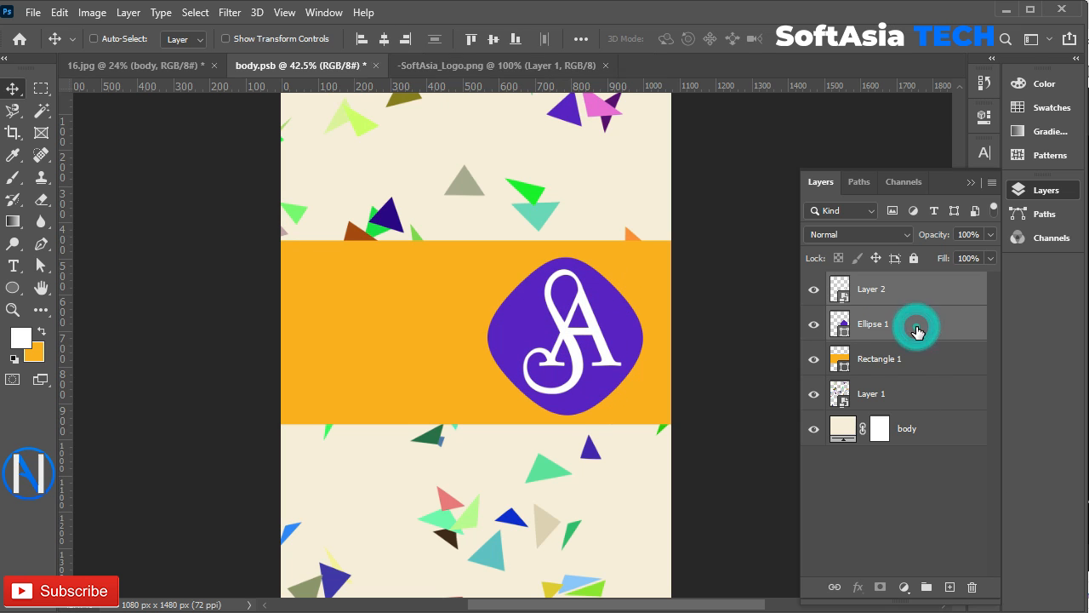
key("ctrl+t")
key("Return")
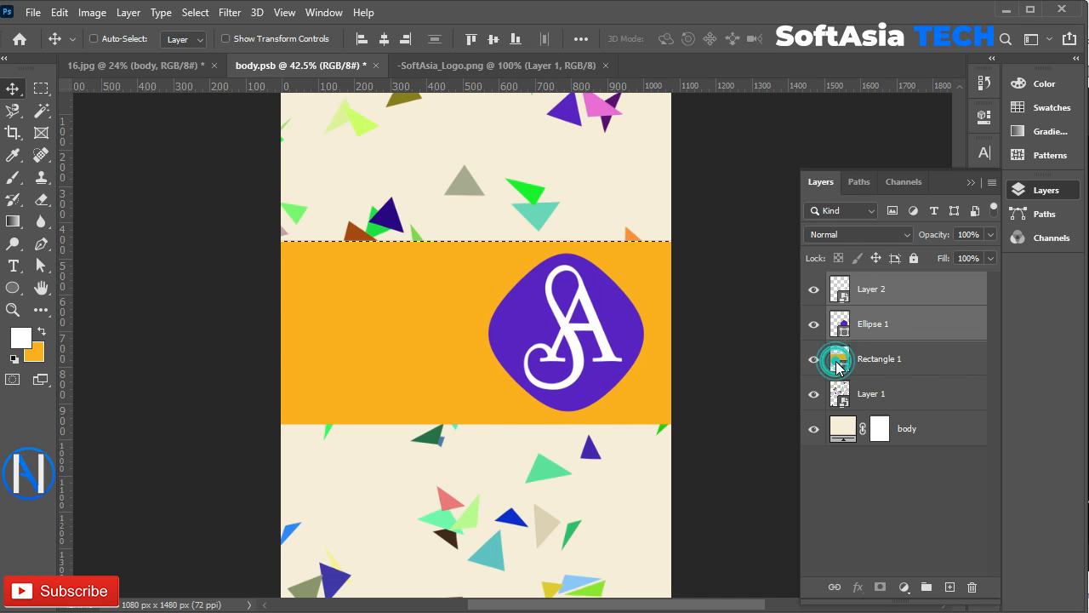
left_click(492, 39)
key("ctrl+d")
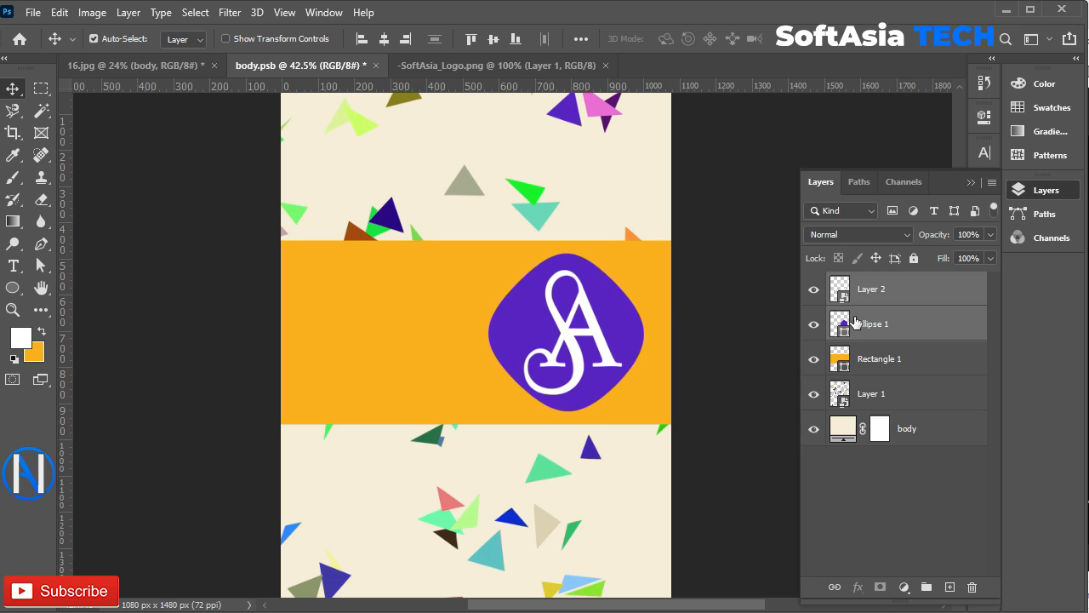
- Add the two-line white text "The SoftAsia" in Abril Fatface, 48 pt, on the orange band left of the logo
key("t")
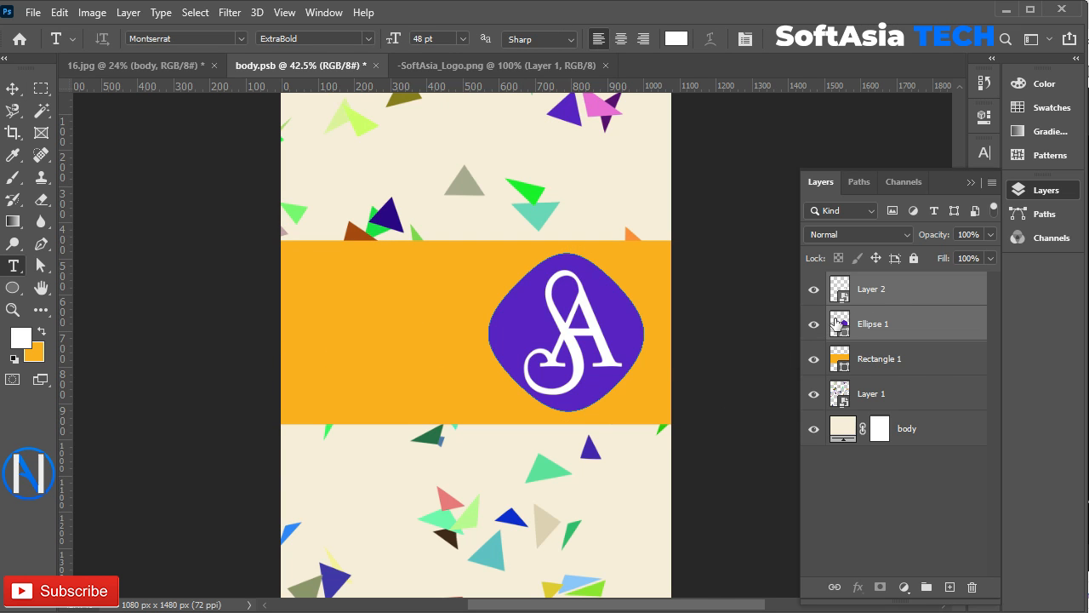
left_click(336, 298)
key("BackSpace")
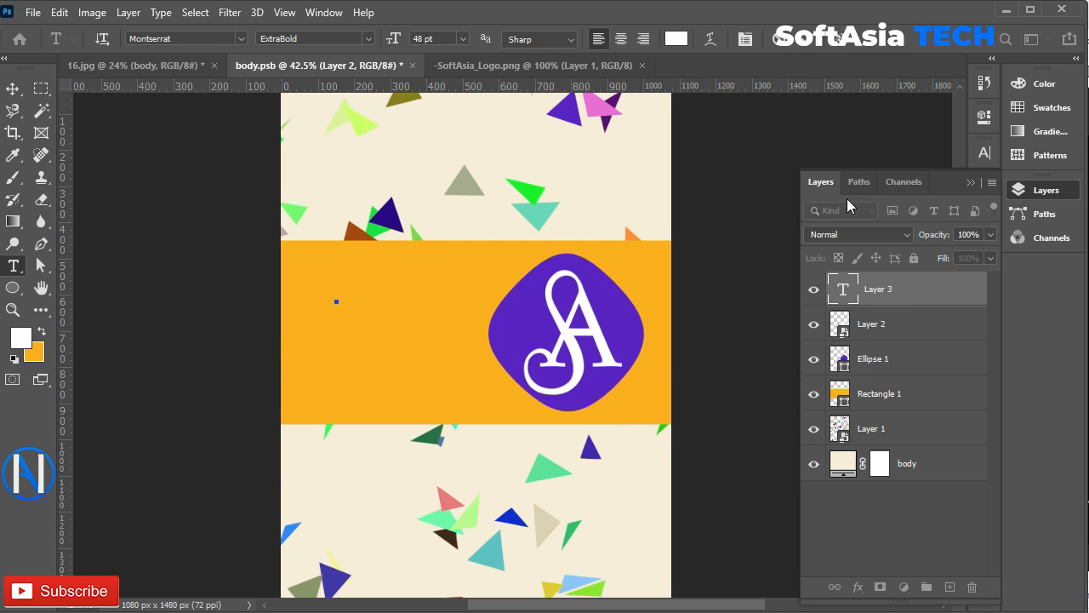
left_click(980, 160)
left_click(883, 177)
left_click(866, 200)
left_click(876, 244)
left_click(900, 252)
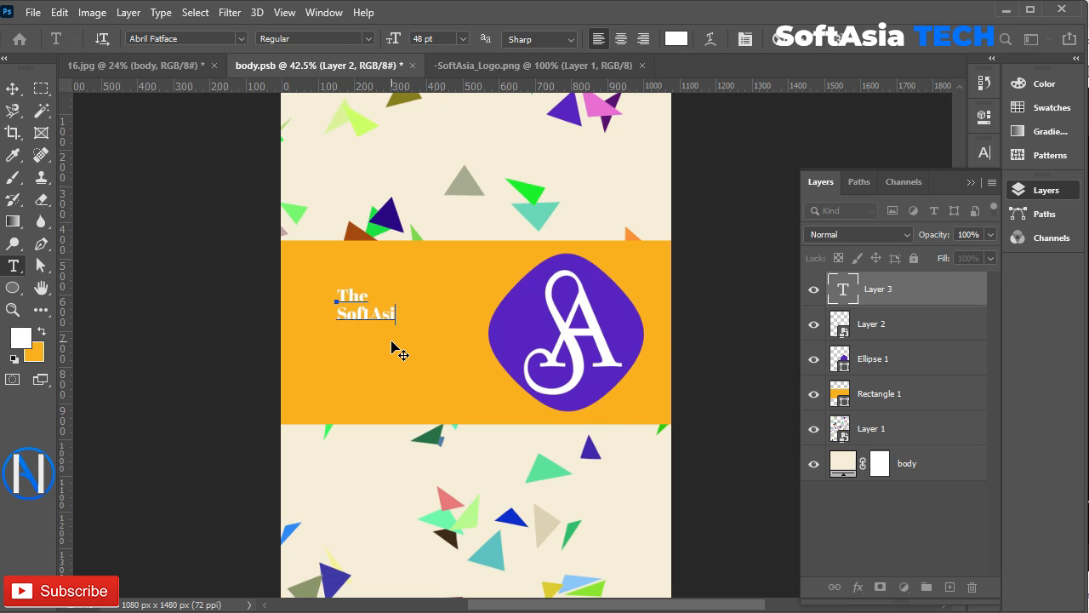
left_click(997, 301)
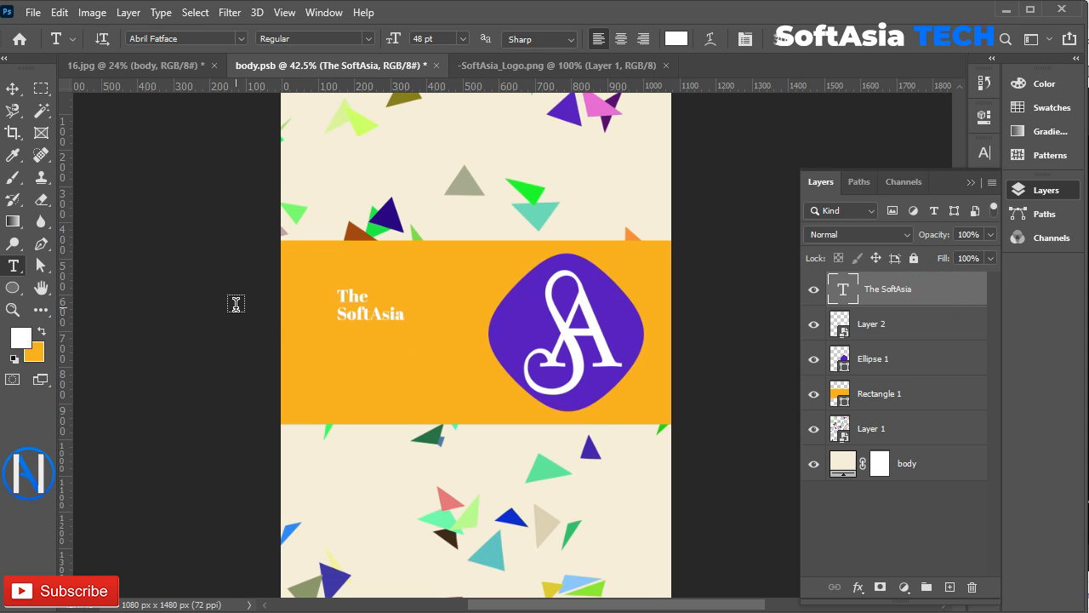
- Enlarge the "The SoftAsia" text to about 118 pt and position it beside the logo
key("v")
key("ctrl+t")
left_click_drag(409, 324, 462, 397)
left_click_drag(440, 361, 417, 360)
left_click(838, 40)
- Recolour the "The SoftAsia" text black
left_click(985, 153)
left_click(939, 250)
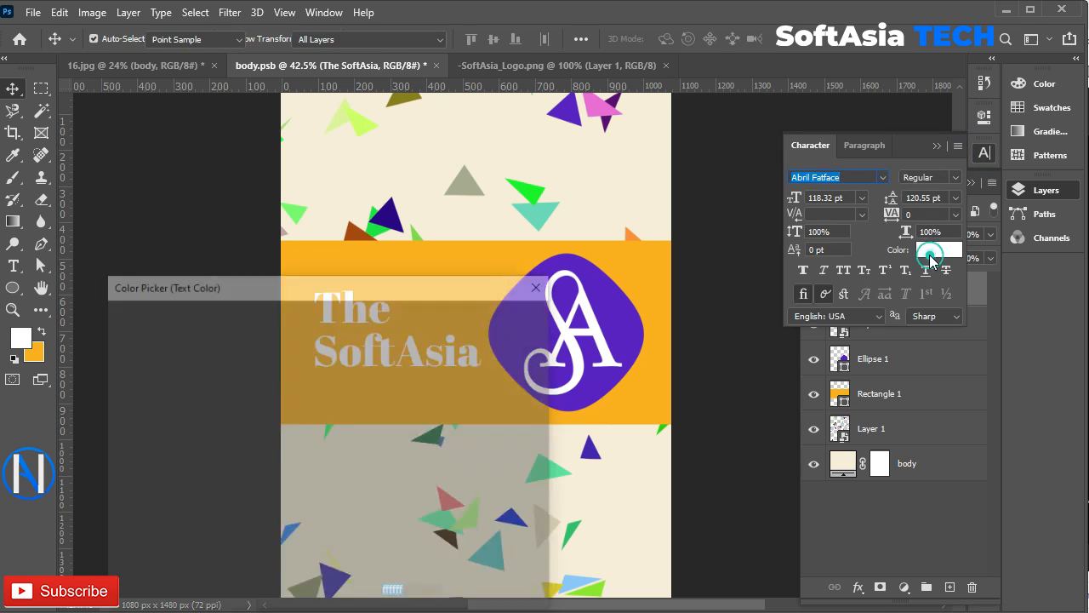
left_click_drag(149, 517, 109, 545)
left_click(498, 316)
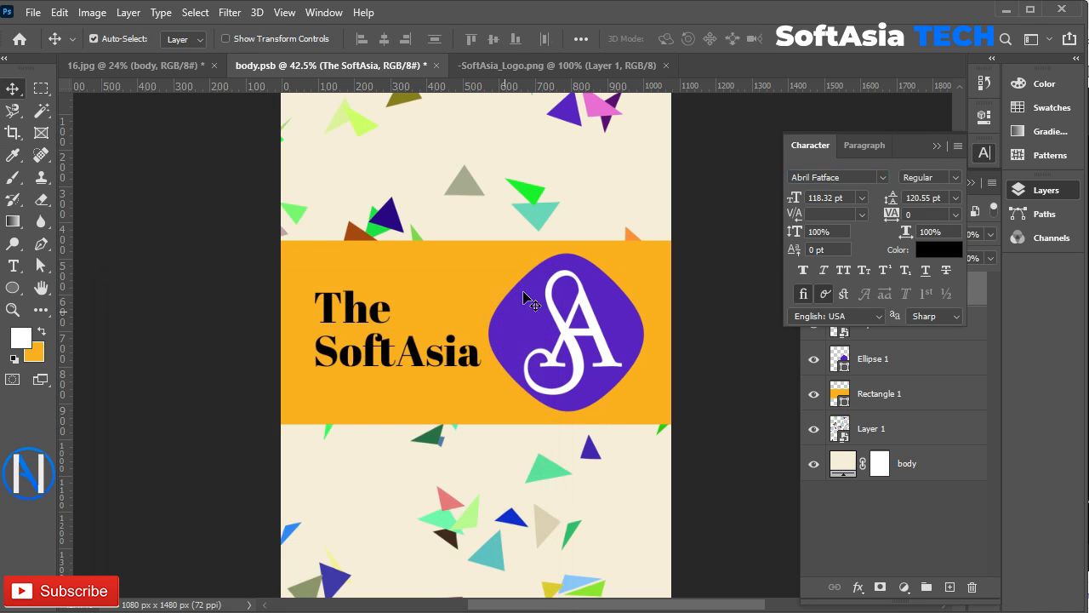
left_click(937, 146)
- Scale the "The SoftAsia" text up to about 131 pt and reposition it on the band
left_click_drag(352, 308, 297, 277)
key("ctrl+t")
left_click_drag(356, 350, 366, 347)
left_click(843, 44)
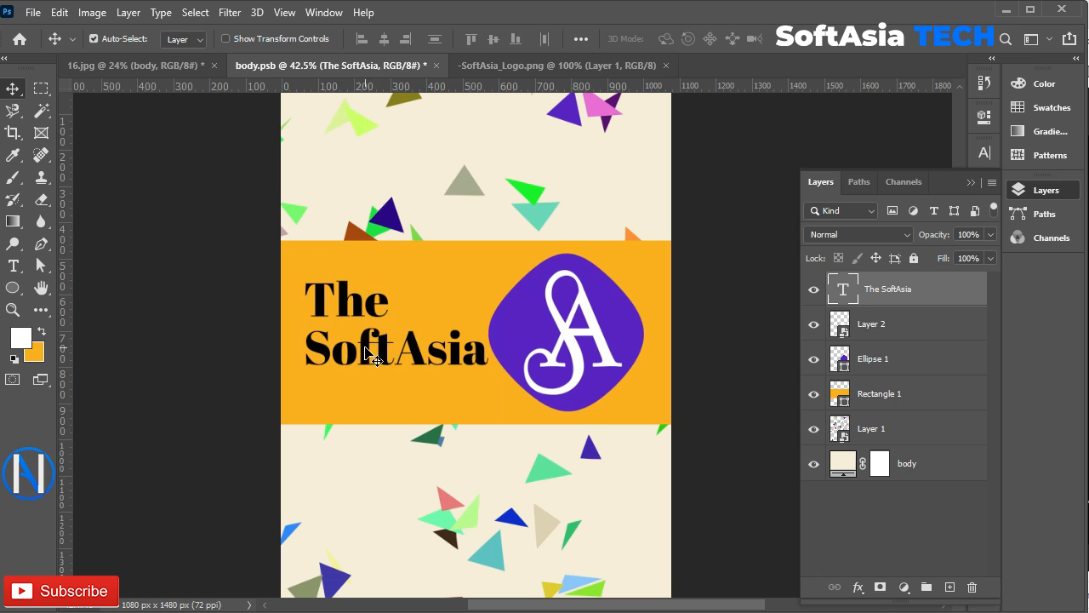
- Change the text's font to Constantia and make the word "SoftAsia" bold
left_click(985, 153)
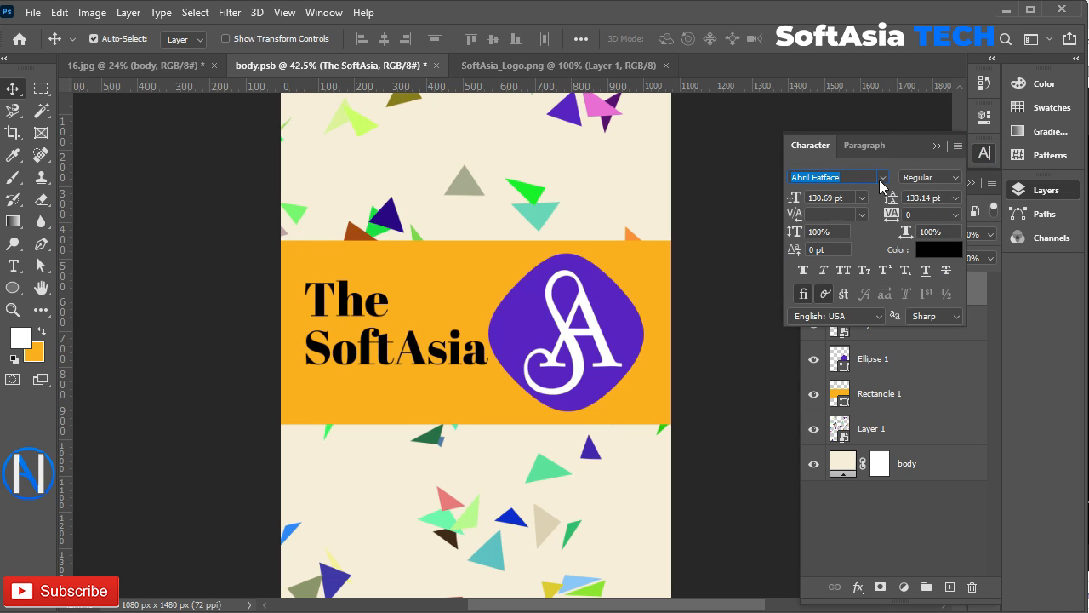
left_click(882, 179)
left_click(855, 313)
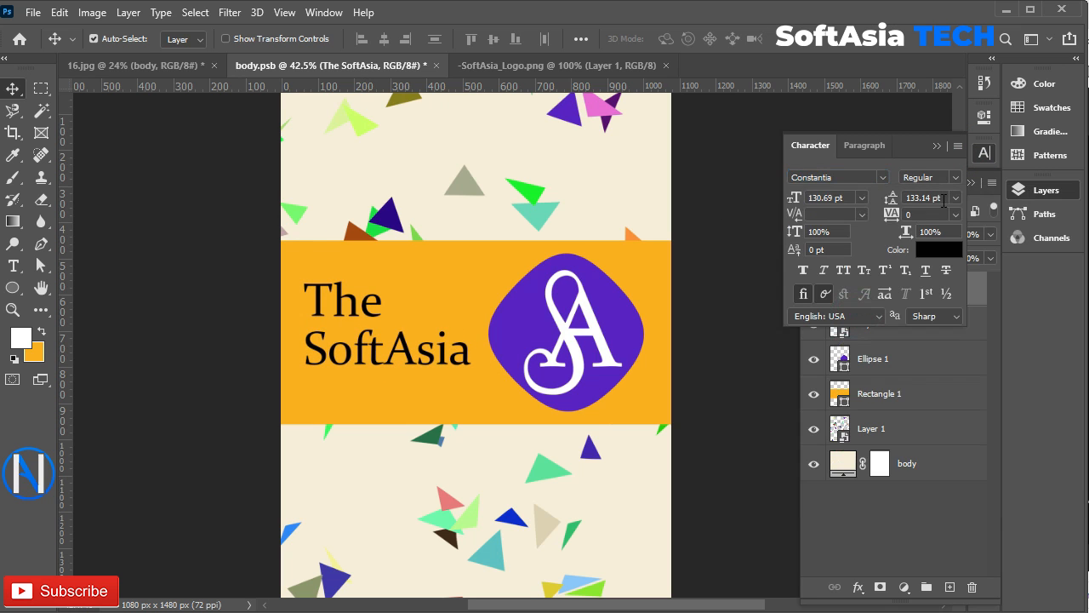
double_click(413, 363)
left_click_drag(479, 355, 304, 358)
left_click(956, 178)
left_click(964, 218)
- Tighten the leading between the two text lines and move the text slightly lower on the band
left_click_drag(313, 296, 486, 357)
left_click_drag(890, 199, 881, 200)
left_click(937, 146)
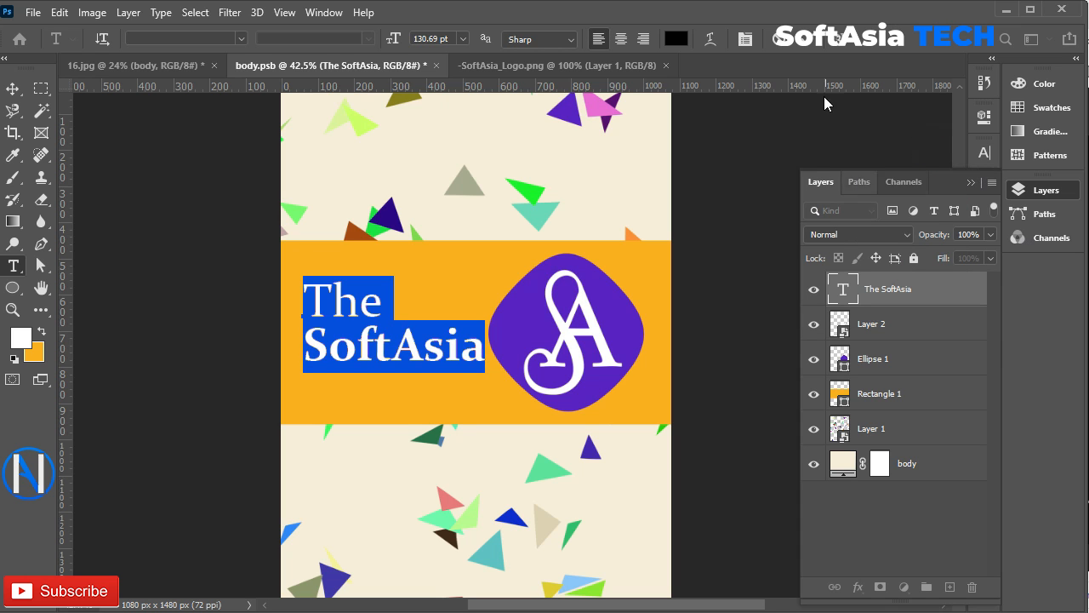
key("ctrl+Return")
key("v")
left_click_drag(377, 348, 373, 364)
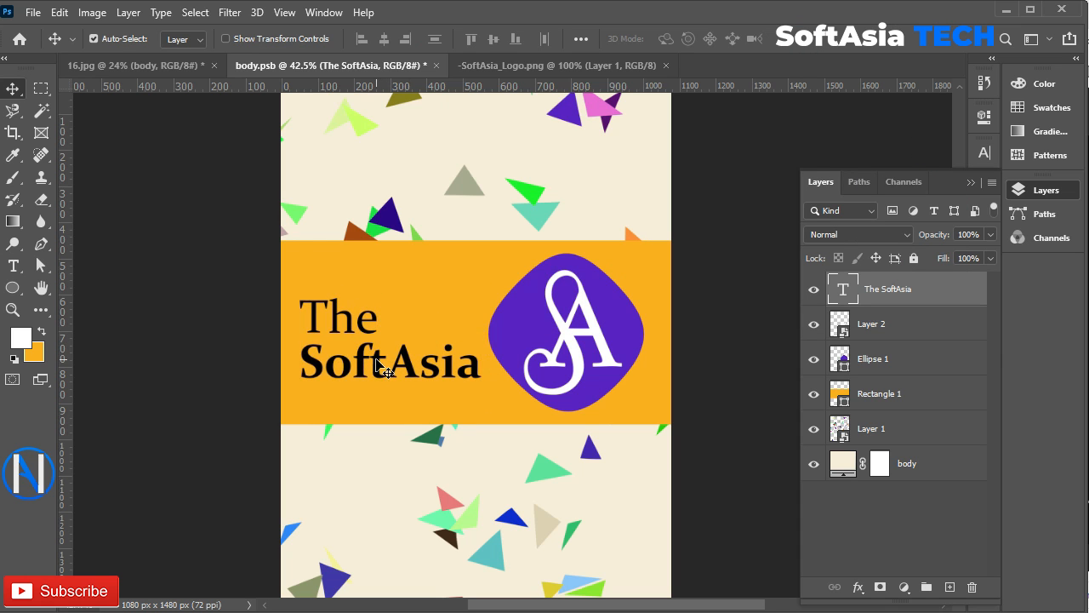
- Enlarge the "The SoftAsia" text slightly and centre it vertically on the orange band
key("ctrl+t")
left_click_drag(300, 293, 289, 288)
left_click_drag(339, 334, 341, 342)
key("Return")
left_click(842, 395, "ctrl")
left_click(492, 39)
key("ctrl+d")
- Scale the logo and its diamond down slightly together to leave more space beside the text
left_click(889, 326)
left_click(890, 348)
left_click(895, 337, "shift")
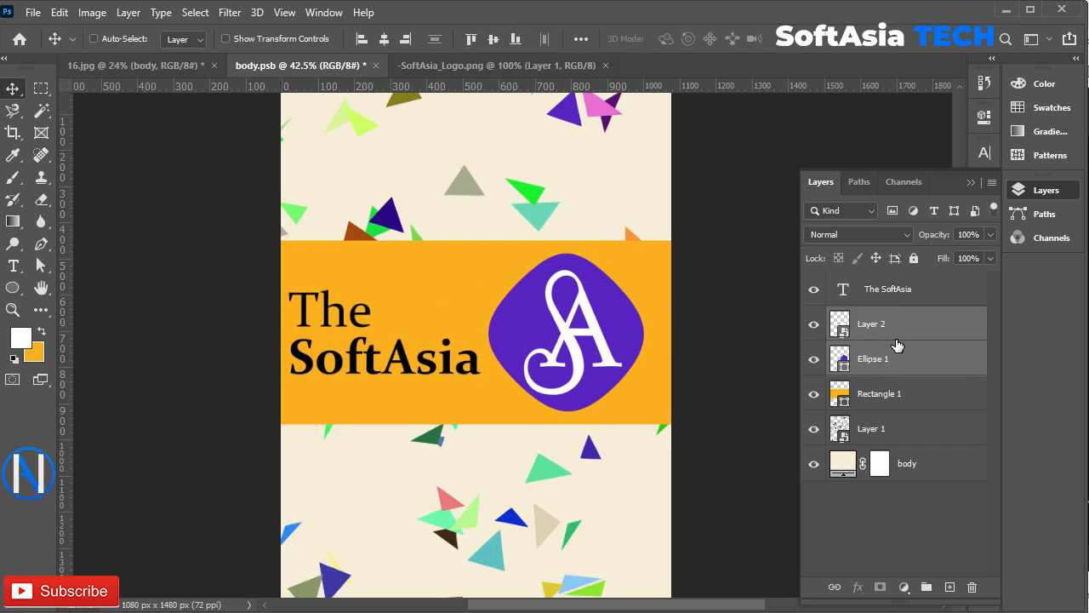
key("ctrl+t")
left_click_drag(518, 324, 528, 330)
key("Return")
scroll(505, 270, "down", 2)
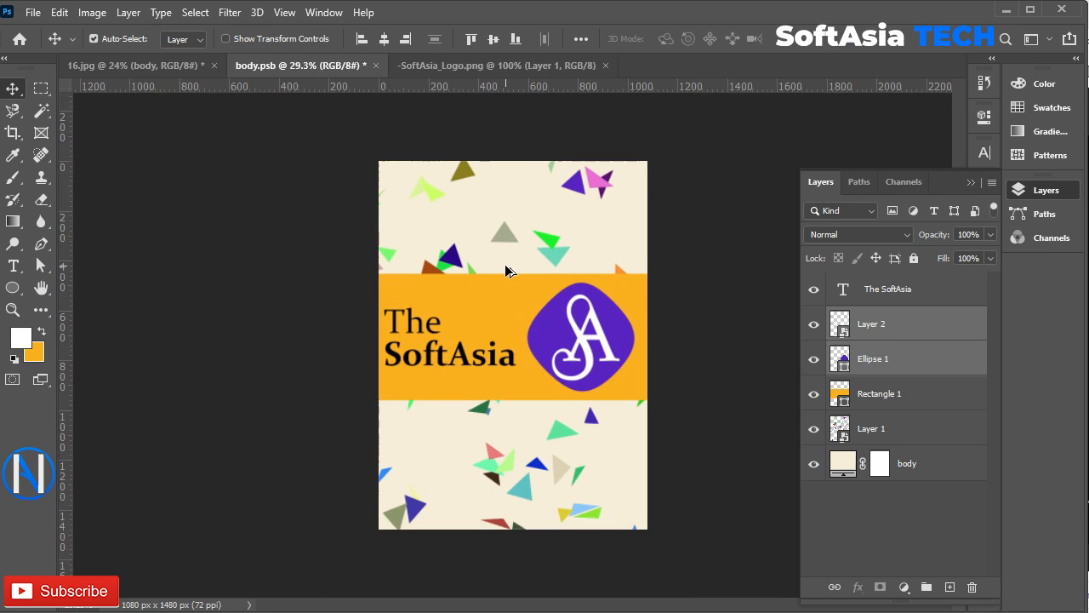
scroll(505, 270, "up", 1)
- Recolour the Ellipse 1 diamond behind the logo near-black
left_click(886, 298)
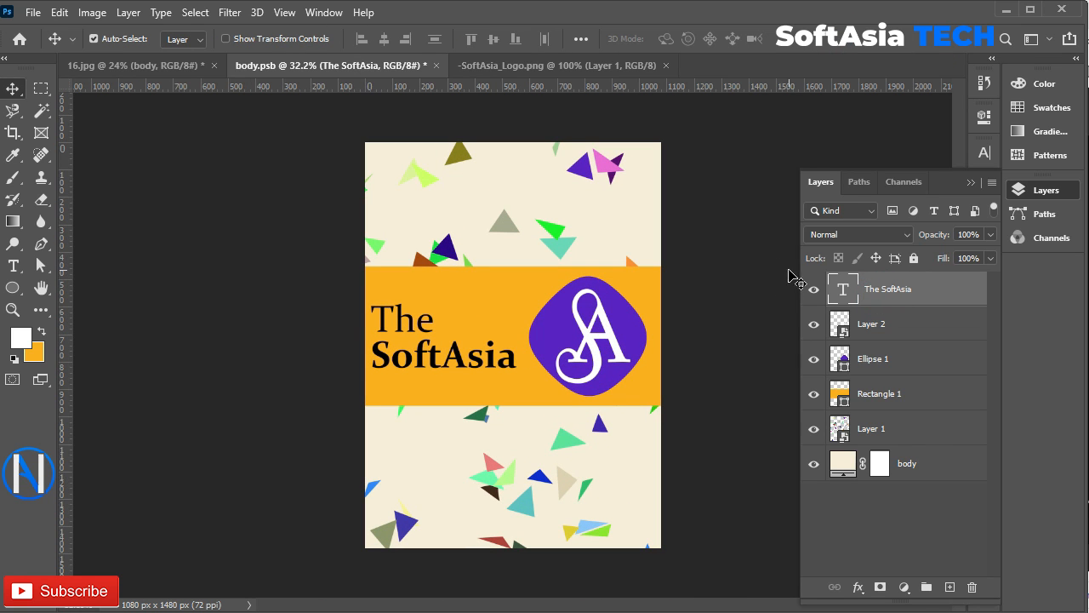
left_click(627, 342)
double_click(838, 354)
left_click(213, 536)
left_click(579, 320)
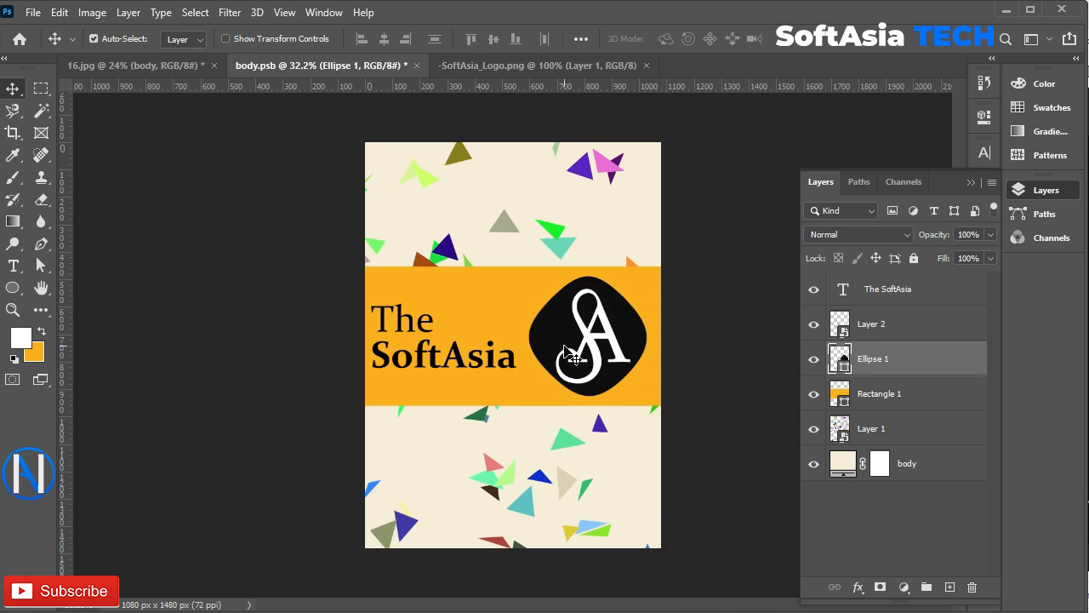
- Save the body.psb design and return to the 16.jpg cup mockup
left_click(58, 13)
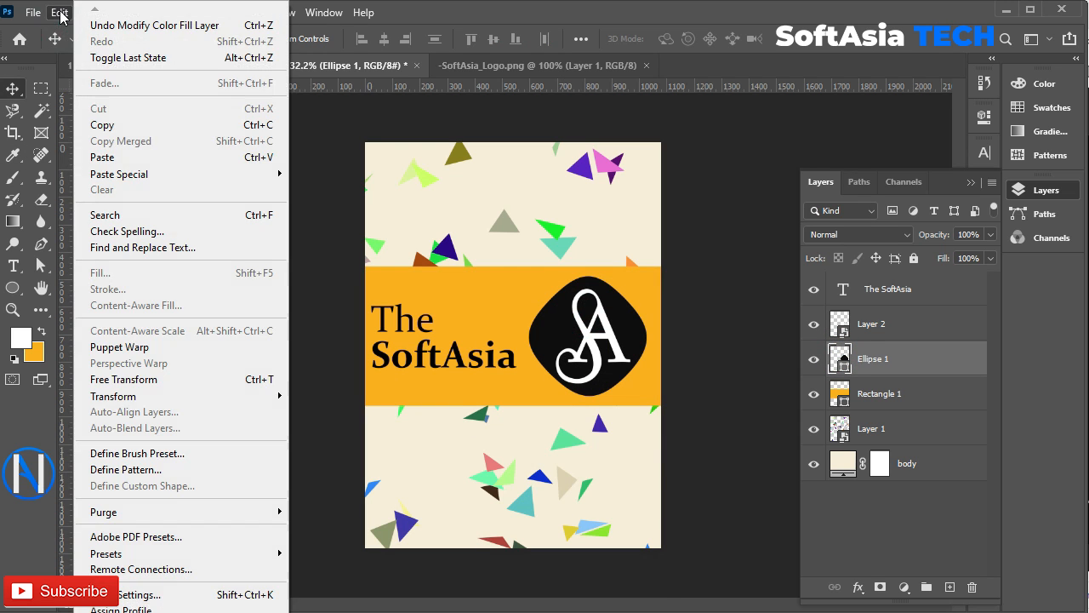
mouse_move(33, 12)
left_click(89, 205)
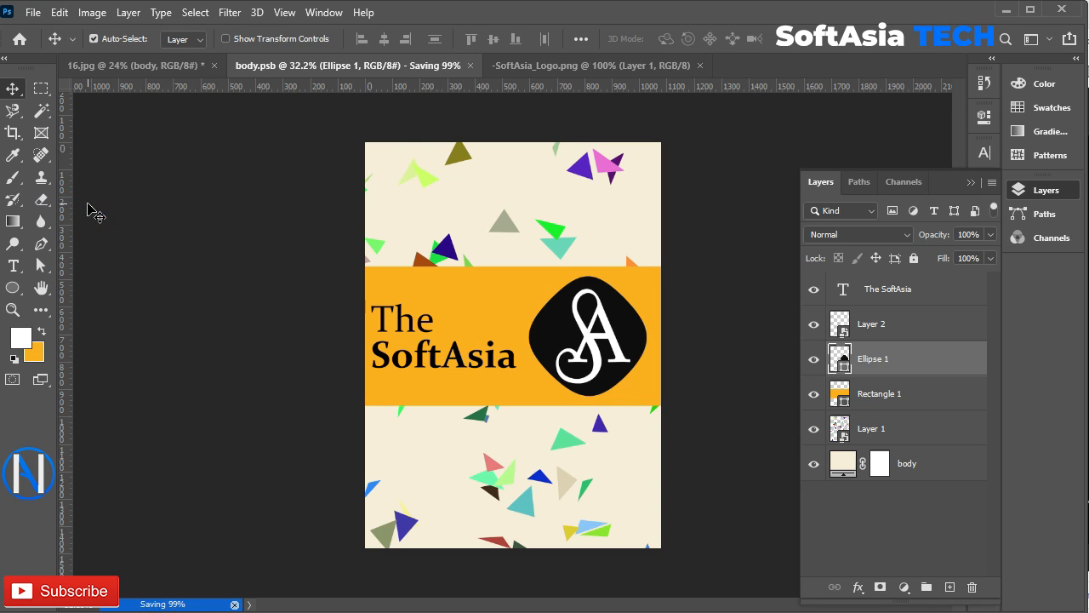
left_click(141, 66)
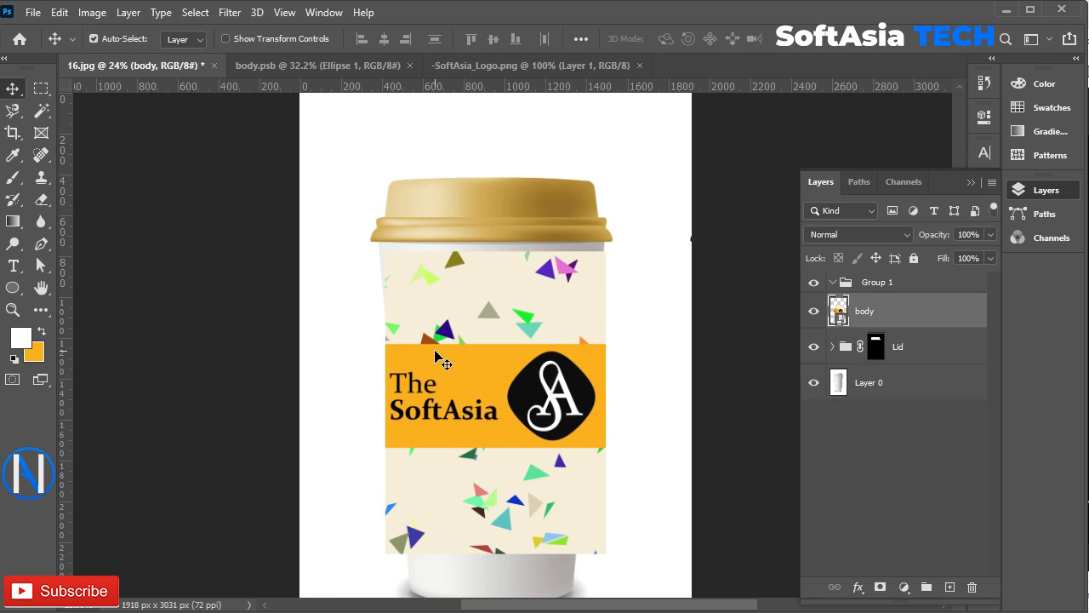
scroll(435, 355, "down", 1)
left_click_drag(448, 470, 460, 410)
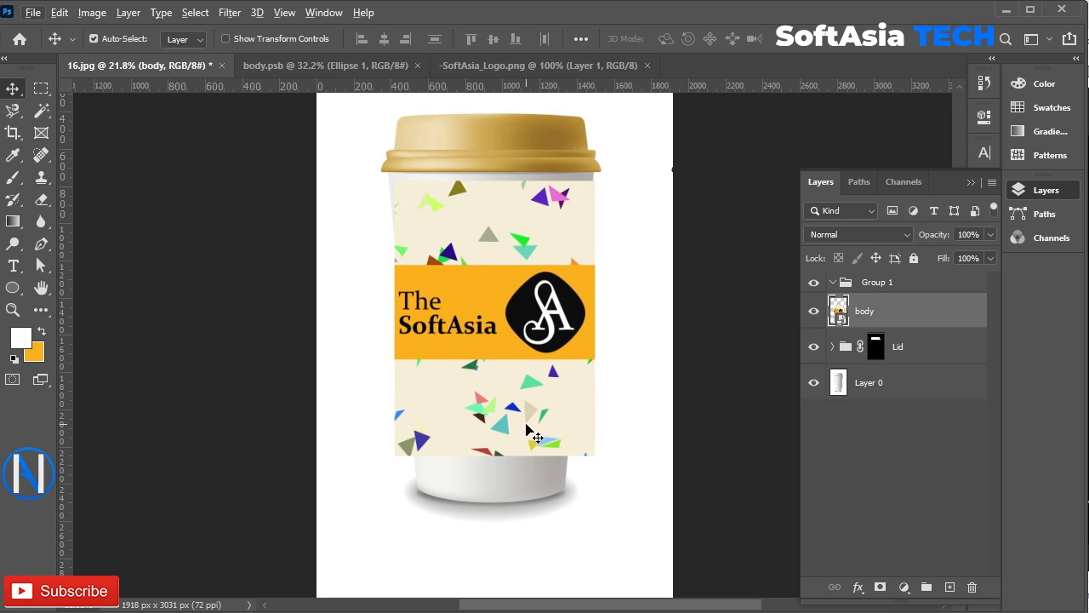
- Reopen the body smart object and extend its canvas height to 1880 px
double_click(840, 314)
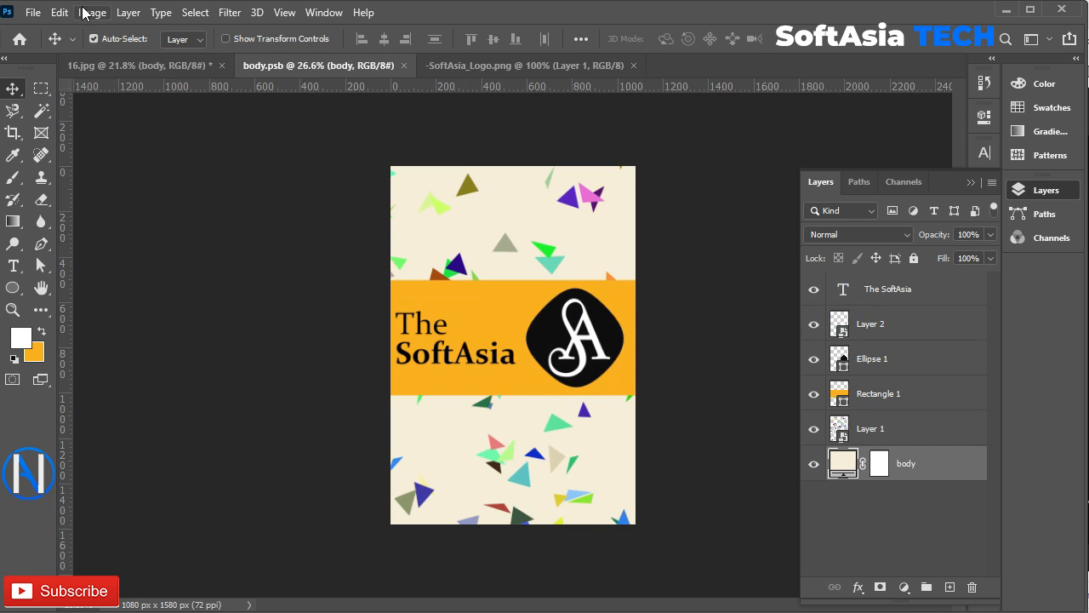
left_click(91, 12)
left_click(208, 158)
left_click(567, 226)
type("1880")
left_click(718, 127)
- Save the extended body design and position it over the full height of the cup body in 16.jpg
left_click(33, 12)
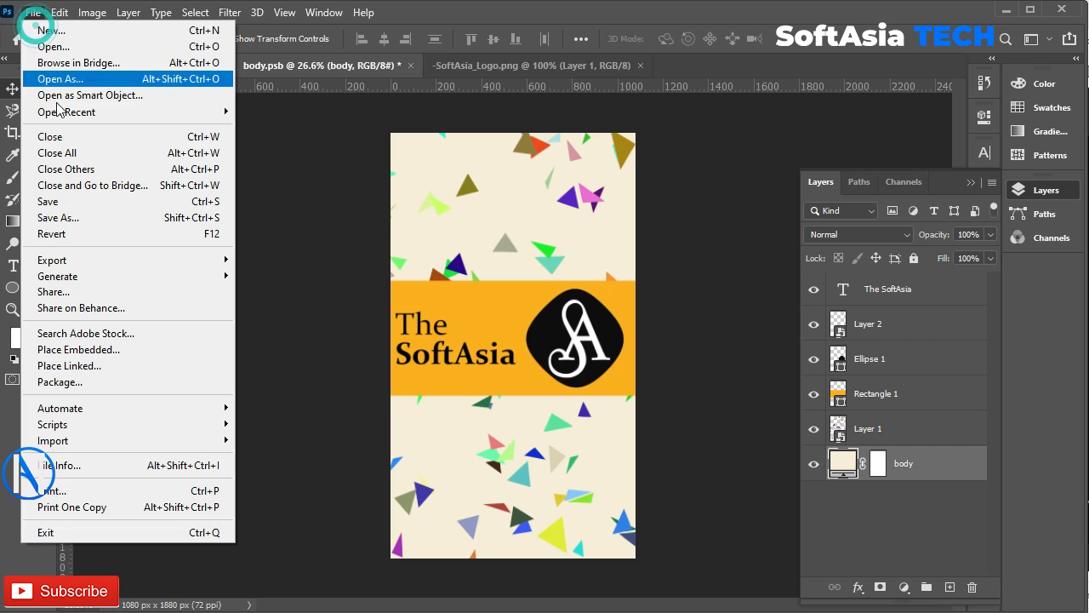
left_click(74, 201)
left_click(141, 65)
left_click_drag(455, 253, 438, 272)
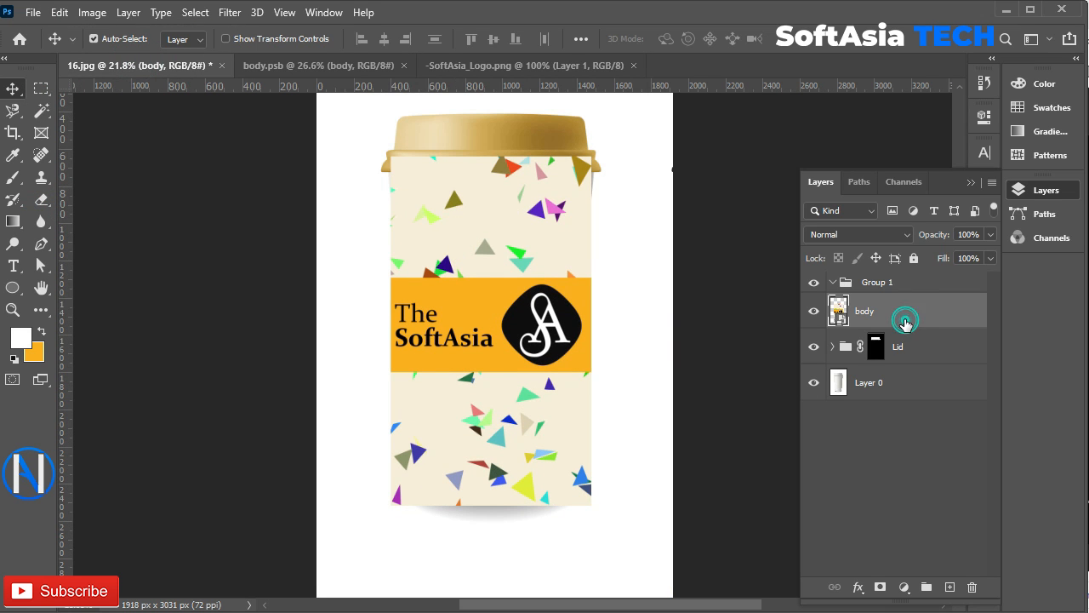
- Try the Linear Burn blend mode with 75% fill on the body layer
left_click(859, 233)
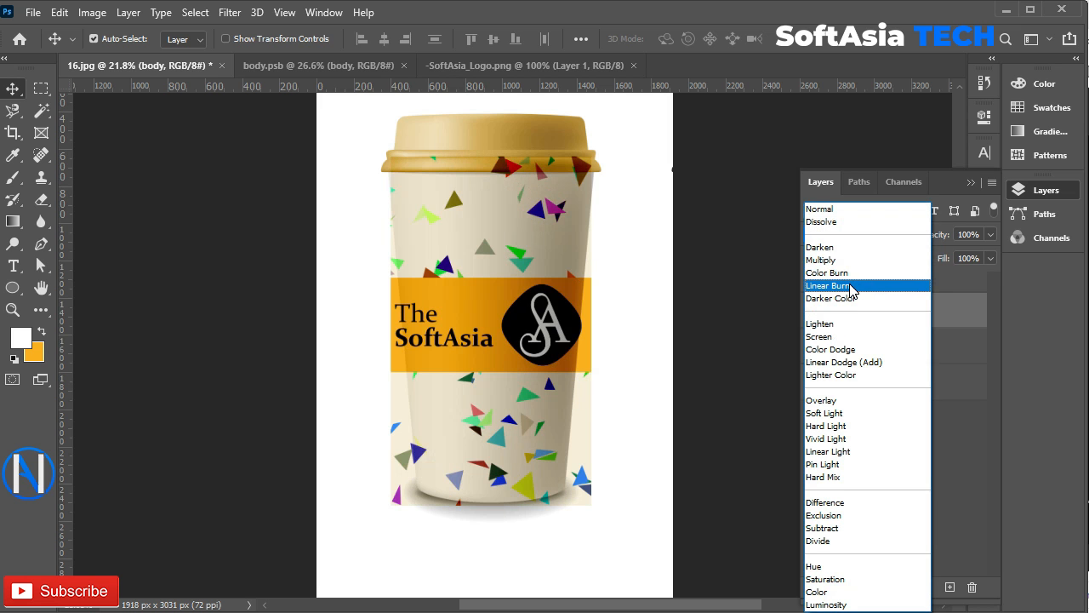
left_click(851, 287)
left_click(970, 258)
type("75")
key("Return")
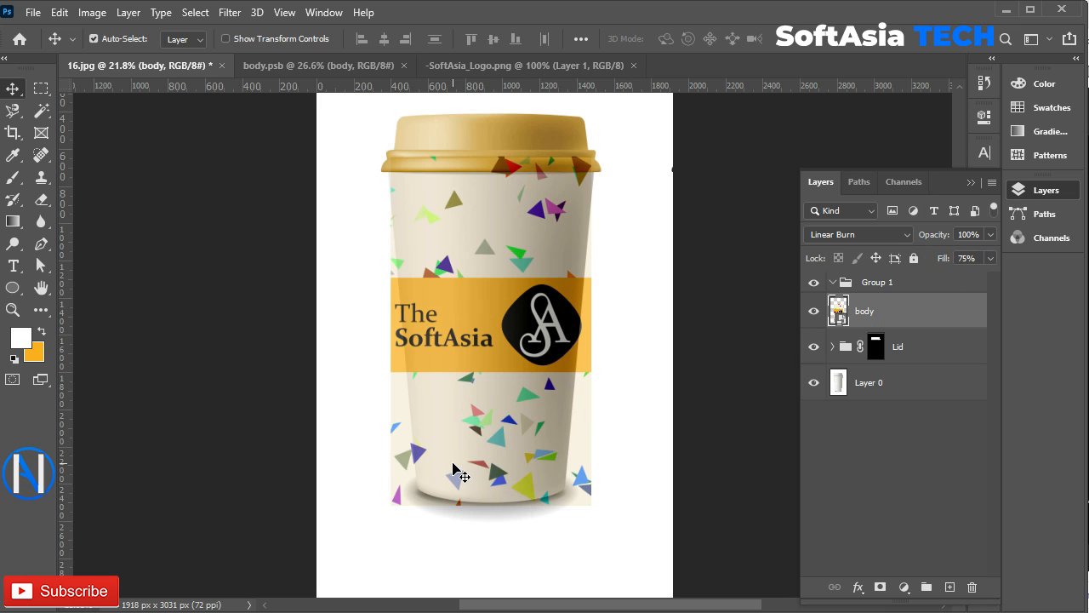
key("ctrl+z")
key("ctrl+z")
- Reopen the body smart object, scale the logo and its diamond down slightly and recentre them on the band
double_click(839, 310)
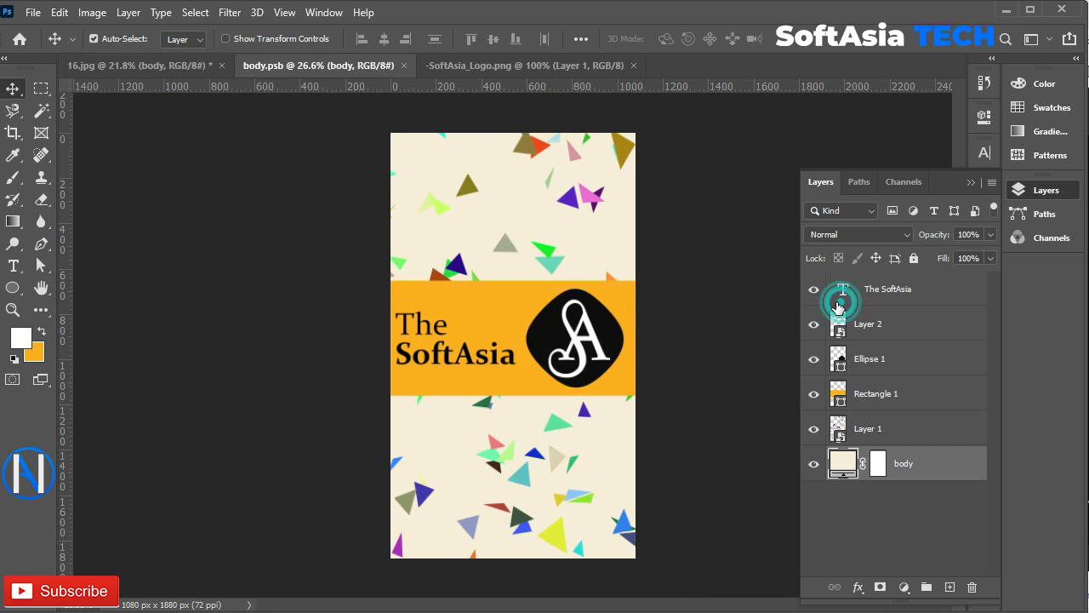
left_click(878, 336)
left_click(878, 359, "shift")
key("ctrl+t")
left_click_drag(625, 291, 616, 296)
left_click_drag(570, 349, 576, 343)
left_click(839, 45)
- Move the "The SoftAsia" text away from the band's left end toward the logo, and select both logo layers
left_click_drag(468, 355, 480, 353)
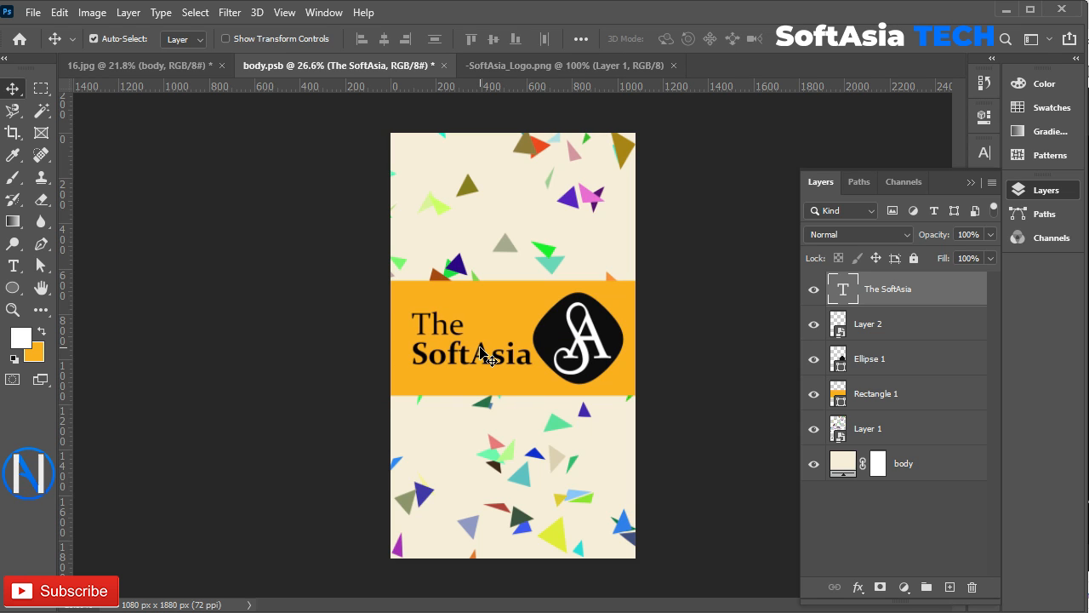
left_click(912, 330)
left_click(885, 361, "shift")
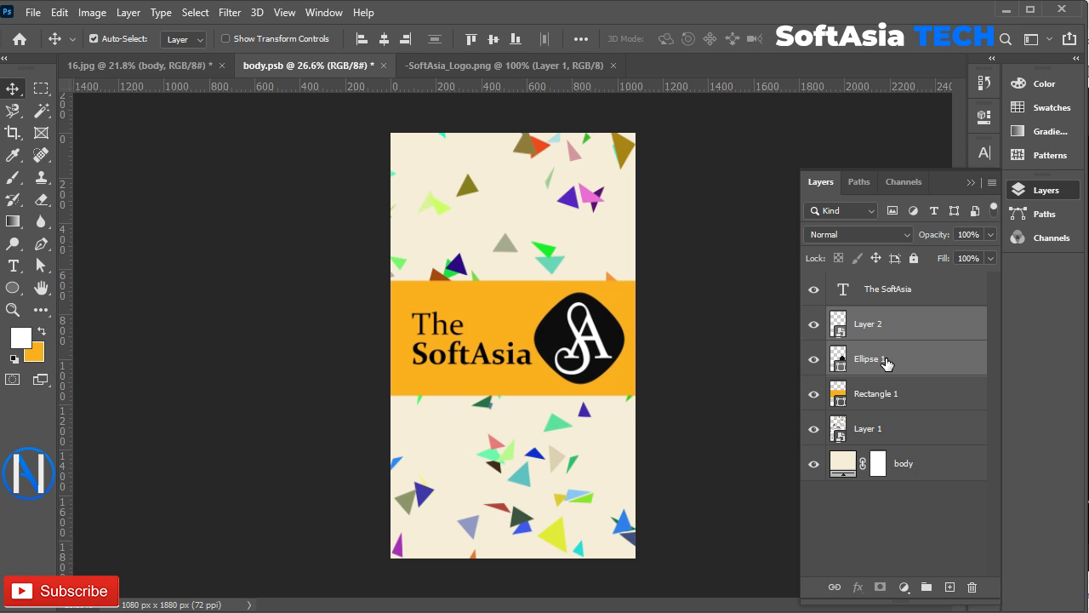
- Save the body design and set the body layer in 16.jpg to Linear Burn with 75% fill
left_click(59, 12)
mouse_move(32, 12)
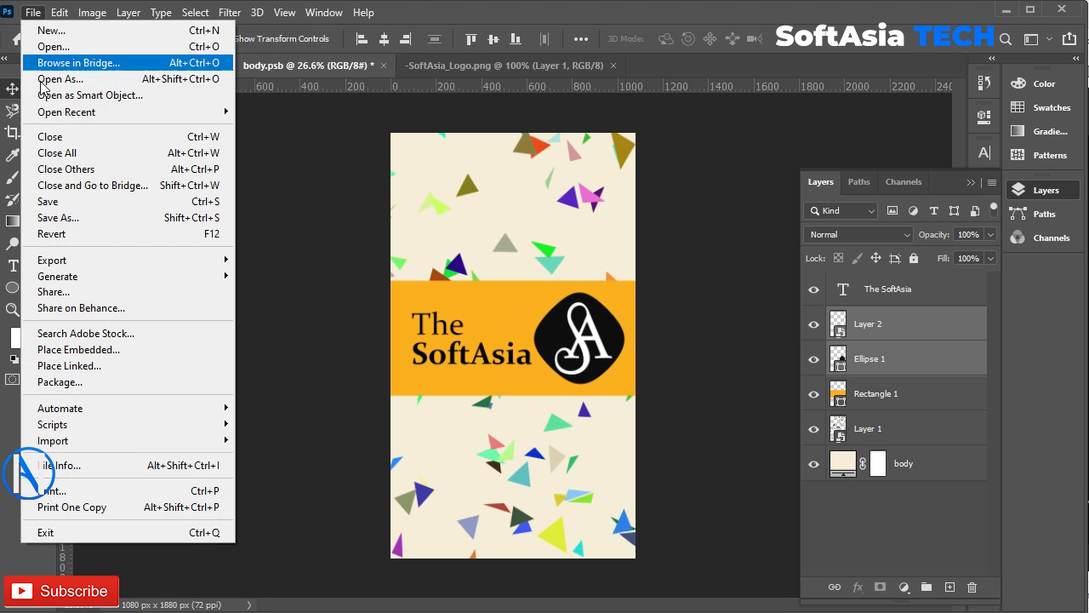
left_click(79, 202)
left_click(140, 65)
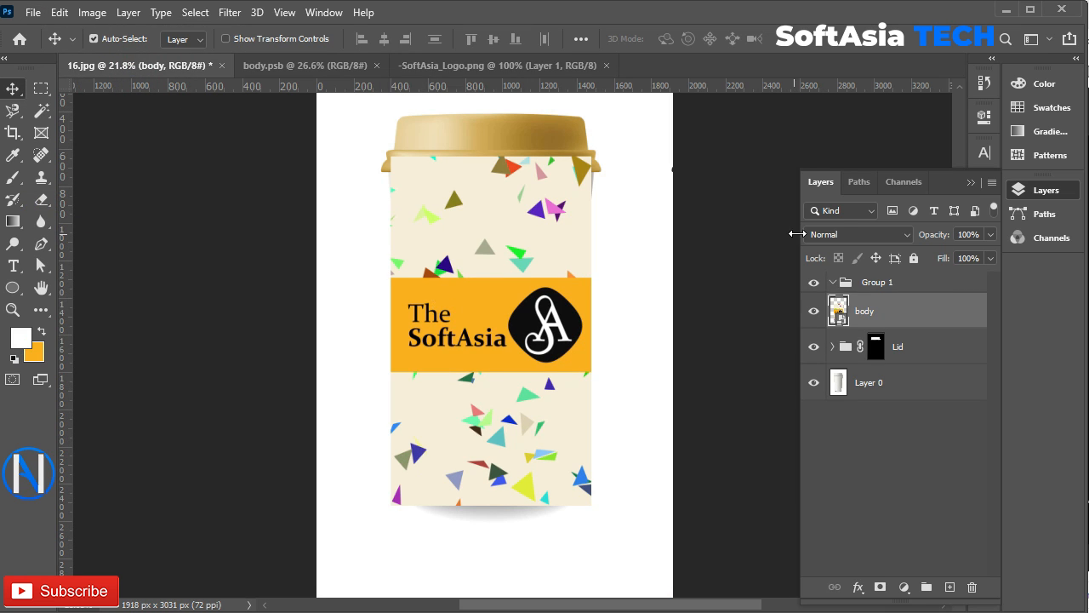
left_click(846, 235)
left_click(852, 284)
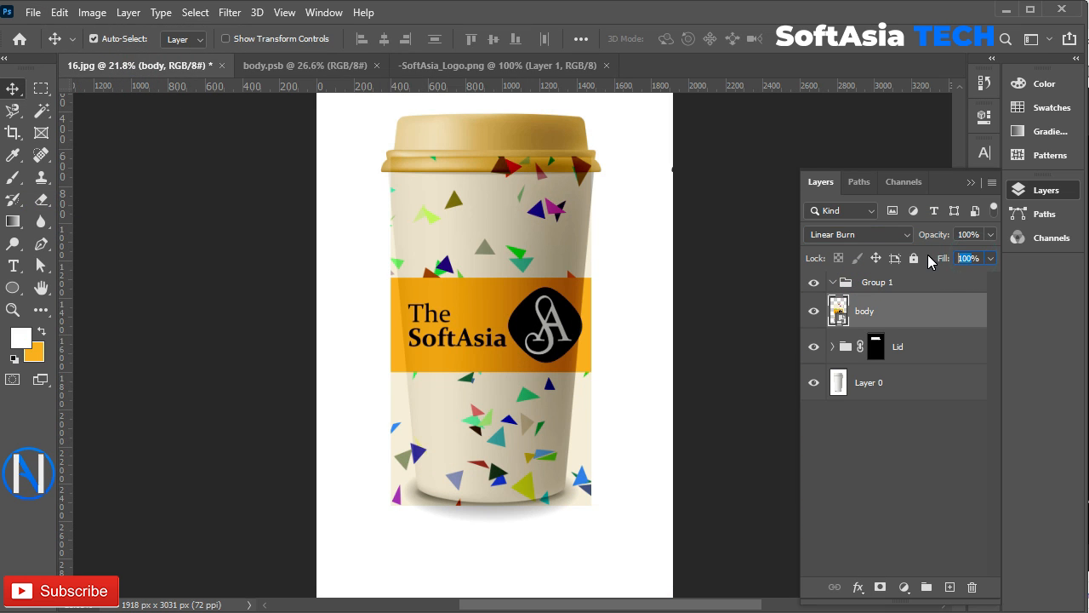
type("75")
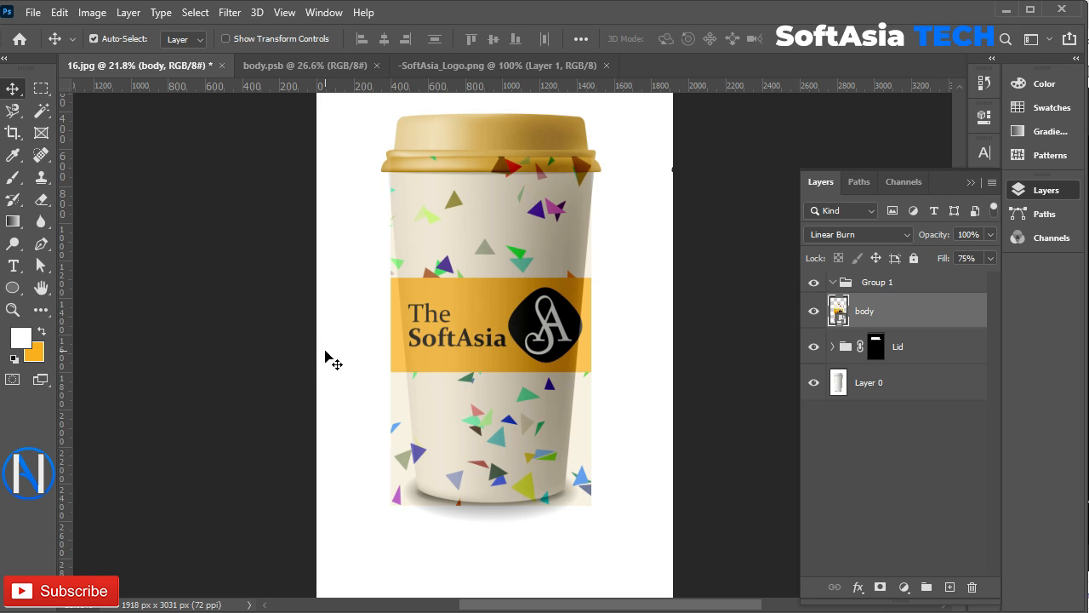
- Warp the body layer, pulling its two bottom corners in to the corners of the cup's base
key("ctrl+t")
right_click(488, 269)
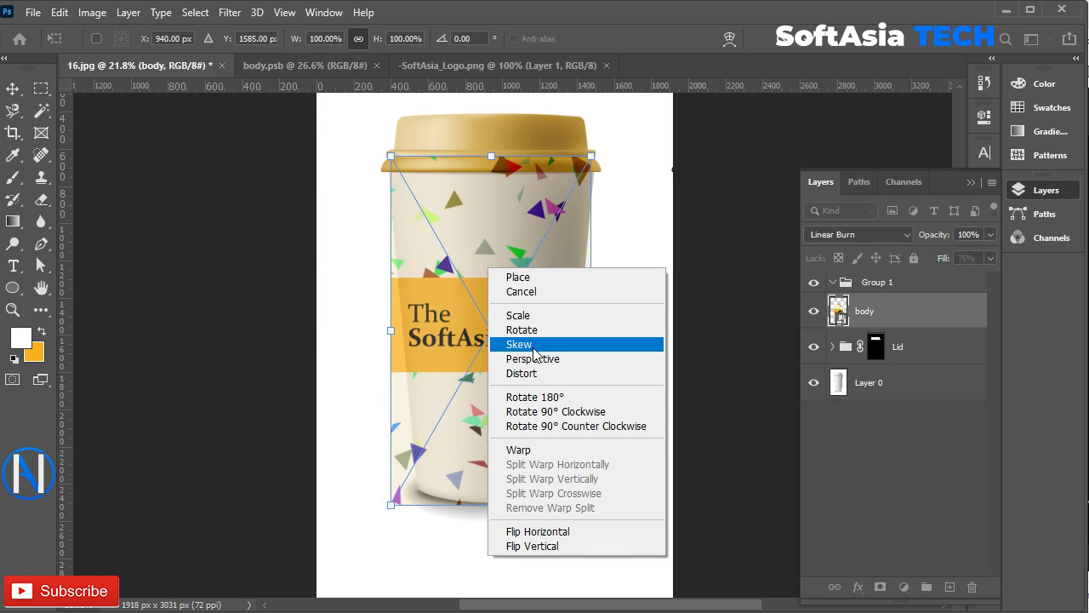
left_click(528, 451)
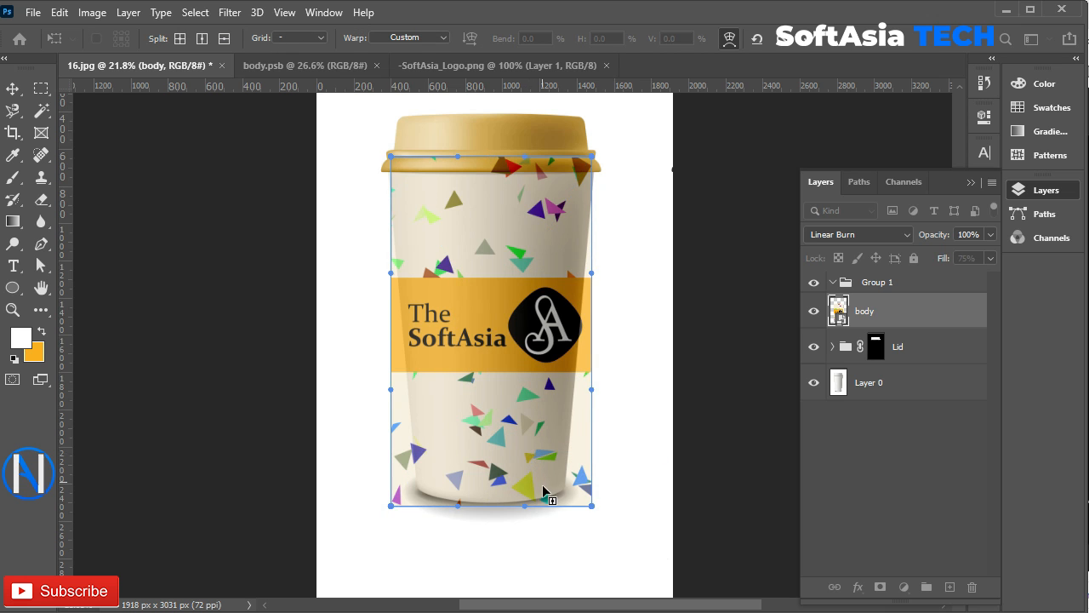
scroll(563, 501, "up", 3)
left_click_drag(607, 508, 566, 482)
left_click_drag(286, 511, 321, 483)
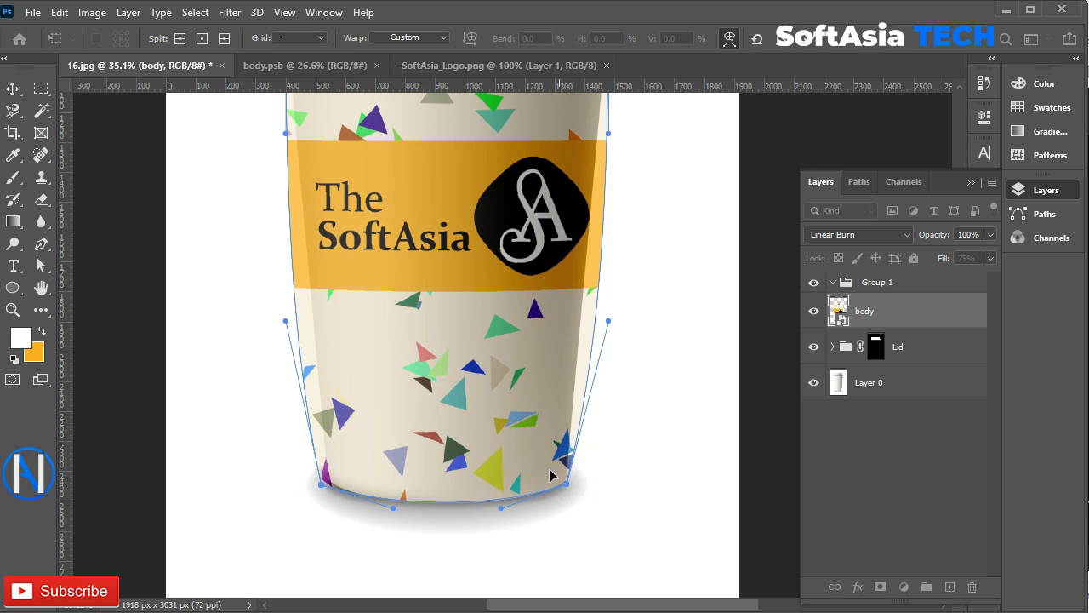
- Move the warp's top corners down to the lid's lower edge and shape its top edge along the lid
scroll(297, 257, "up", 4)
left_click_drag(322, 215, 321, 236)
left_click_drag(646, 212, 648, 236)
left_click_drag(466, 224, 514, 233)
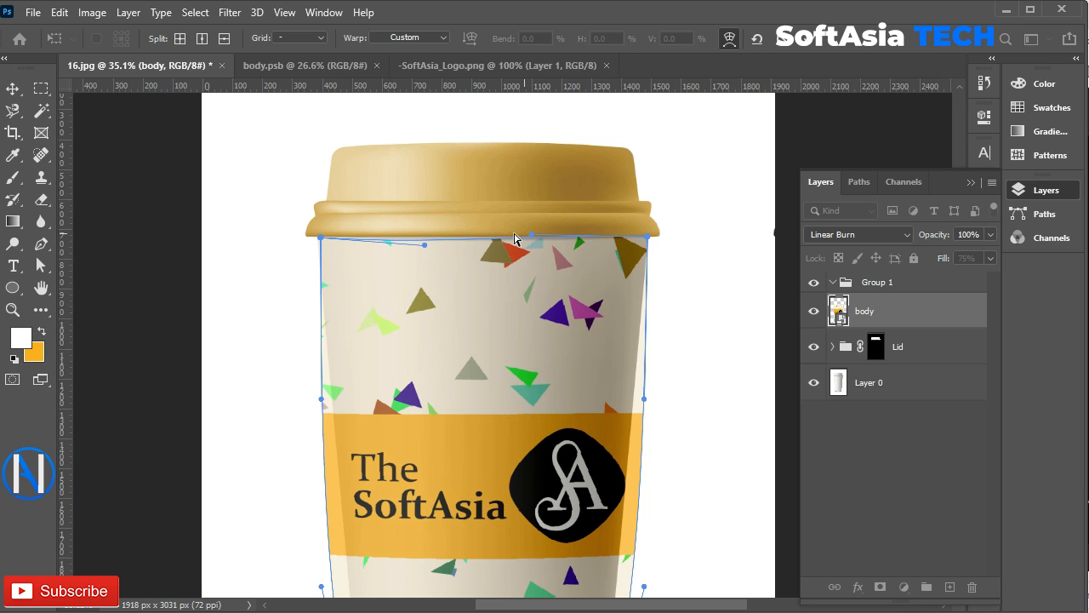
left_click_drag(423, 243, 422, 239)
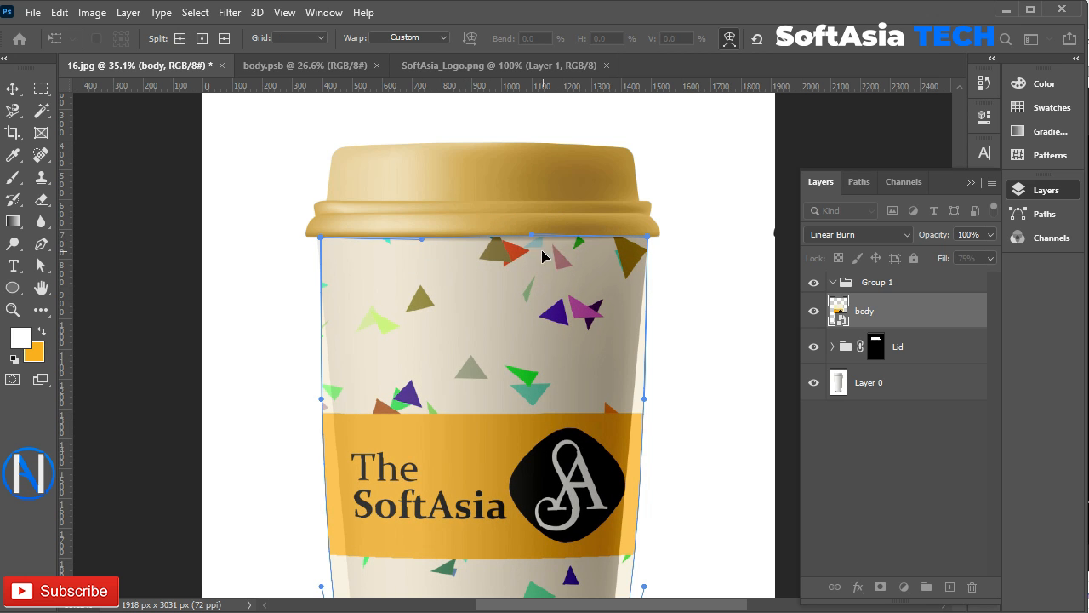
scroll(542, 256, "up", 5)
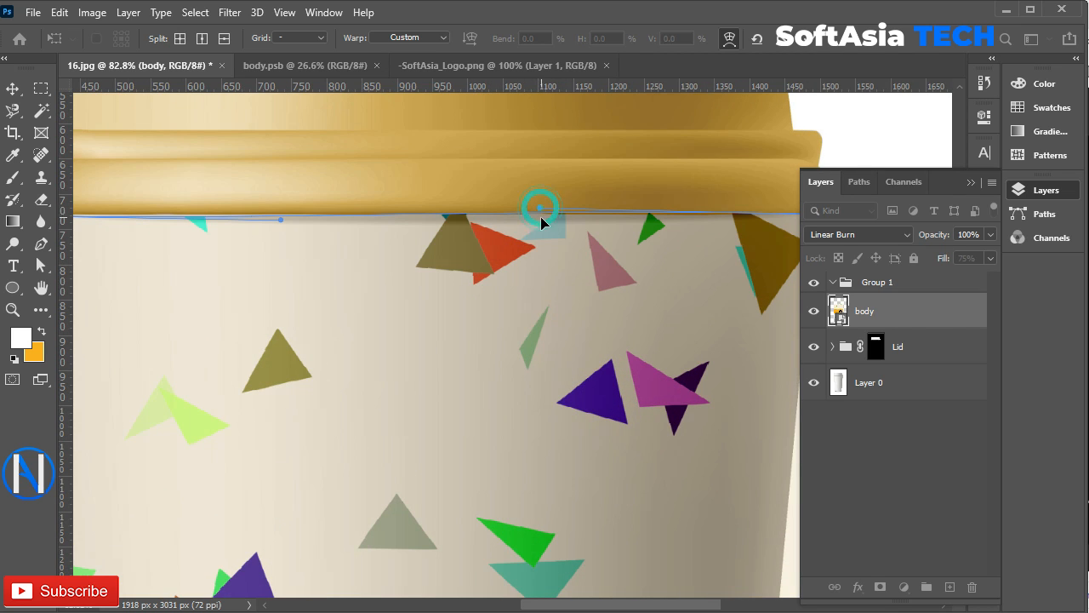
left_click_drag(541, 223, 541, 216)
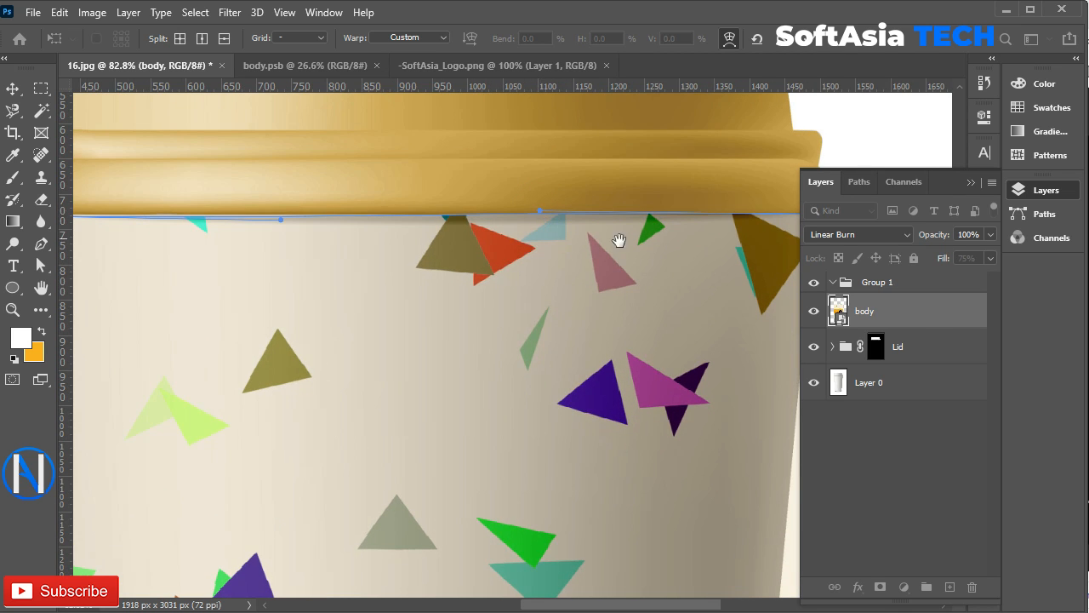
- Pull the right side of the warp inward to follow the tapered right edge of the cup
left_click_drag(618, 241, 431, 332)
left_click_drag(506, 544, 457, 166)
left_click_drag(457, 382, 469, 199)
scroll(525, 397, "down", 3)
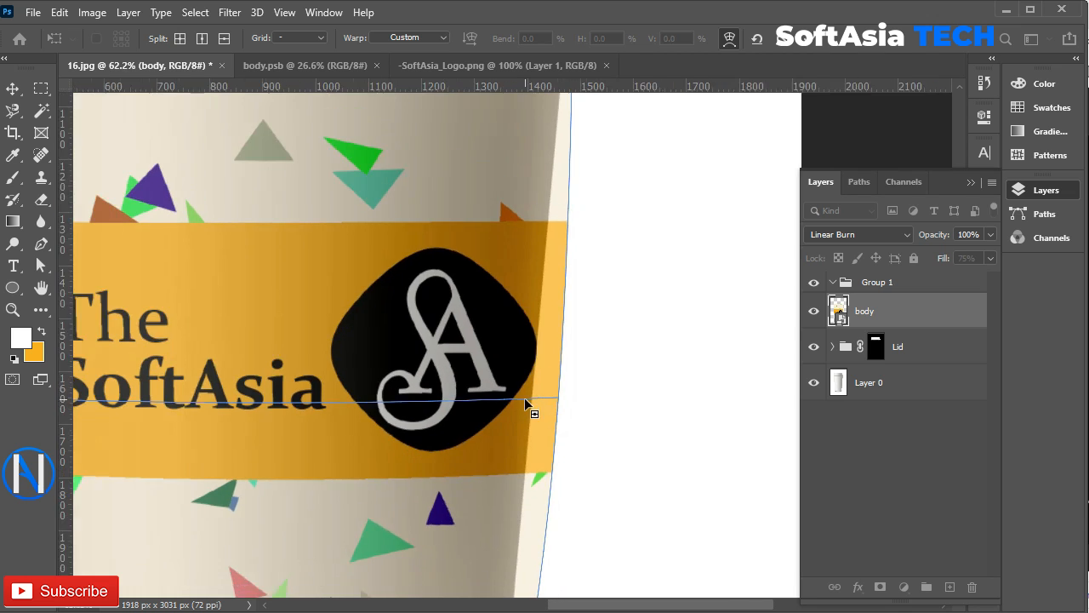
scroll(524, 397, "down", 3)
left_click(550, 400)
left_click_drag(559, 498, 517, 488)
left_click_drag(559, 249, 550, 247)
- Pull the left side of the warp inward to follow the tapered left edge of the cup
left_click_drag(262, 329, 537, 396)
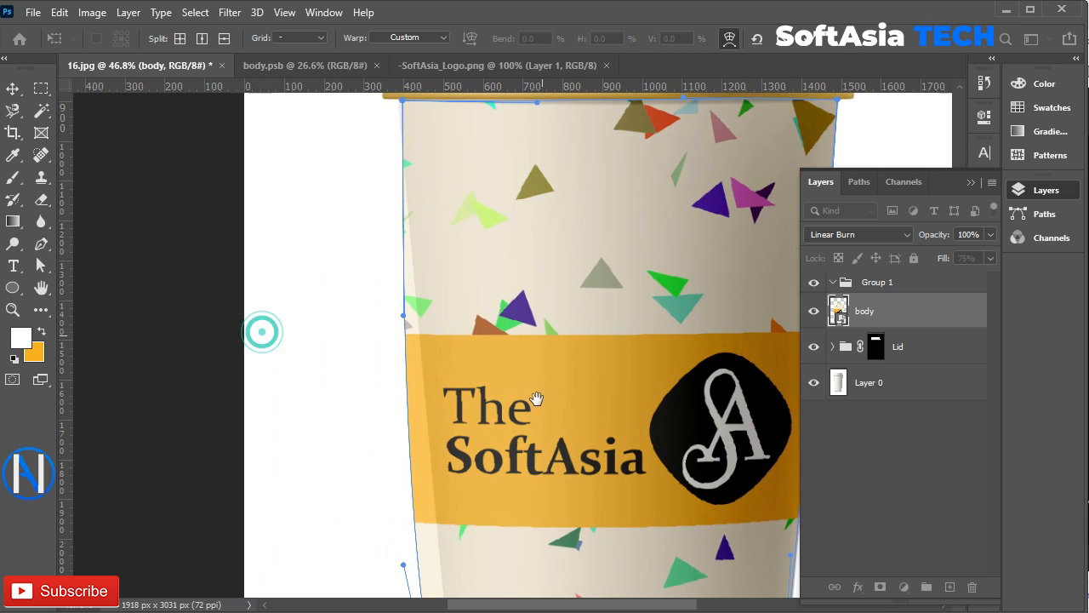
left_click_drag(404, 316, 426, 313)
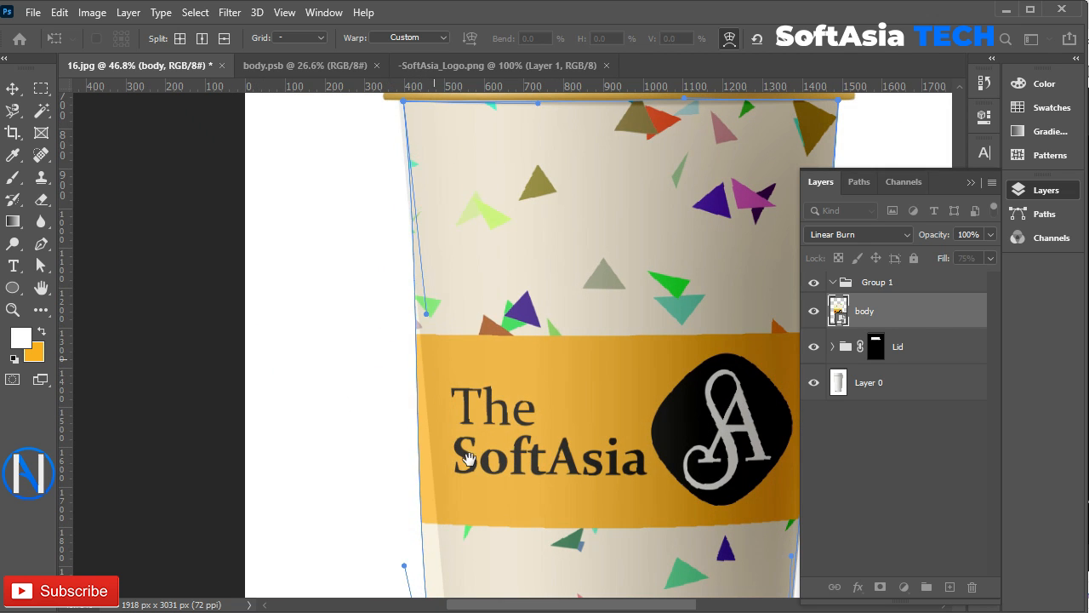
scroll(443, 477, "down", 3)
left_click_drag(410, 486, 442, 485)
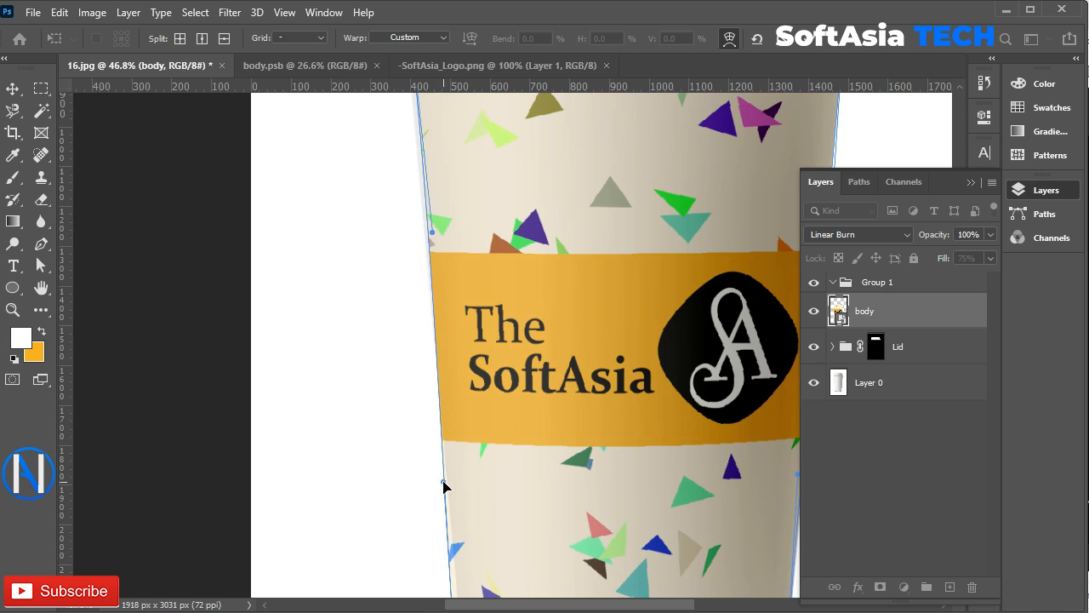
- Fit the warp's bottom corners and curve to the cup's rounded base and apply the warp
left_click_drag(493, 519, 480, 302)
left_click_drag(440, 492, 445, 473)
left_click_drag(539, 521, 527, 522)
left_click_drag(681, 519, 681, 515)
left_click_drag(772, 490, 769, 486)
left_click_drag(681, 519, 682, 521)
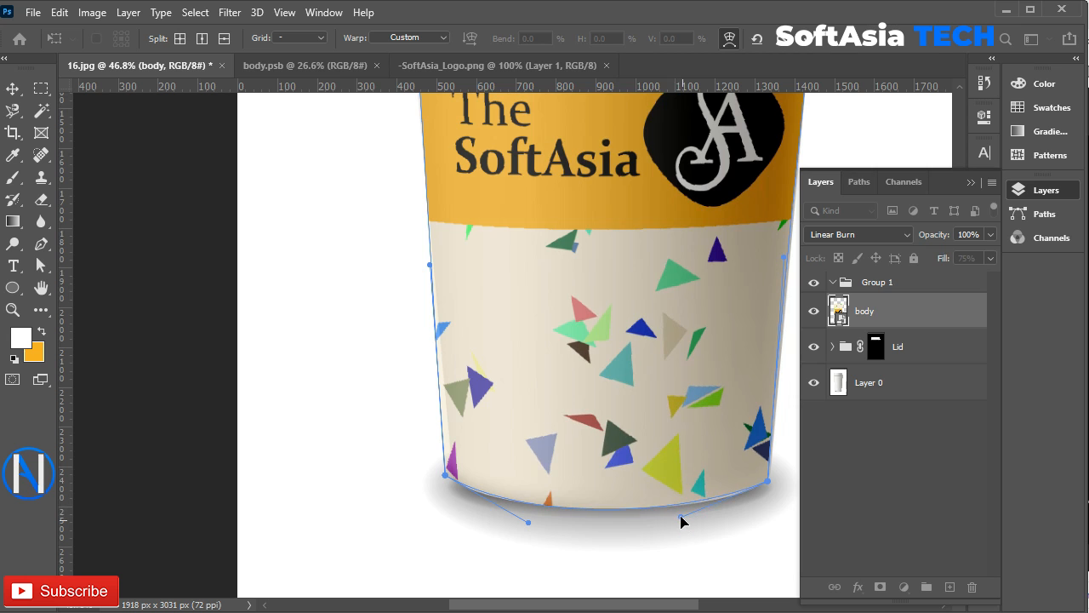
left_click_drag(521, 521, 519, 521)
left_click_drag(445, 475, 452, 481)
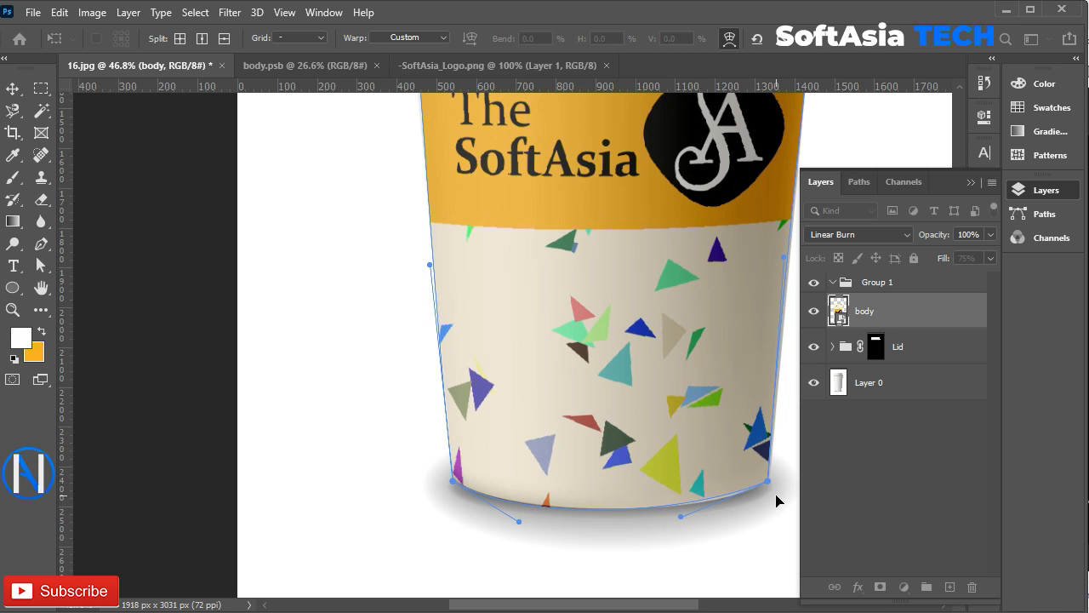
left_click_drag(681, 516, 690, 516)
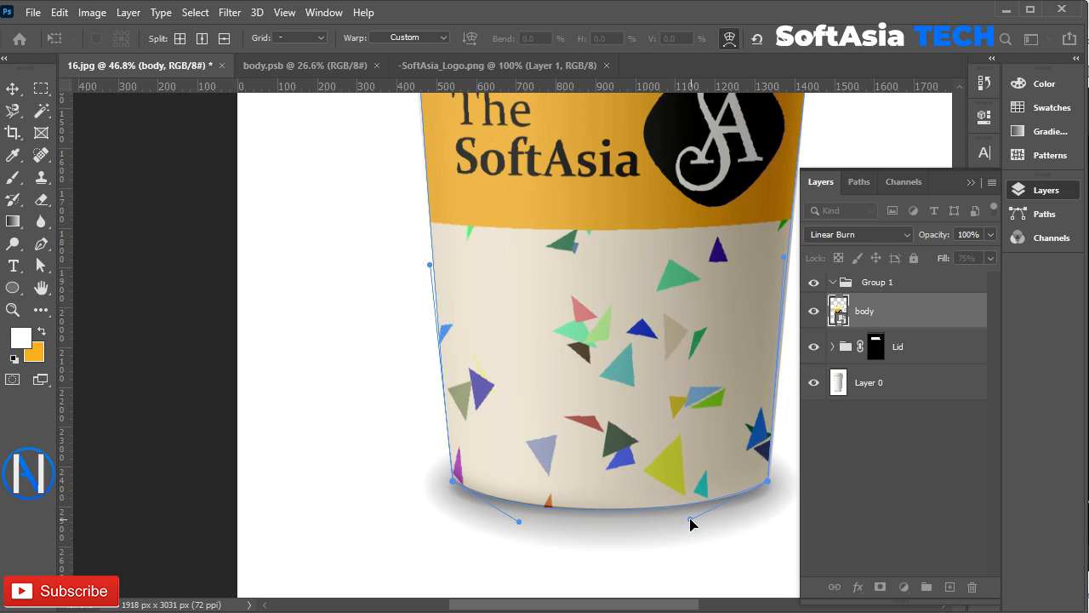
scroll(549, 397, "down", 5)
scroll(429, 305, "up", 2)
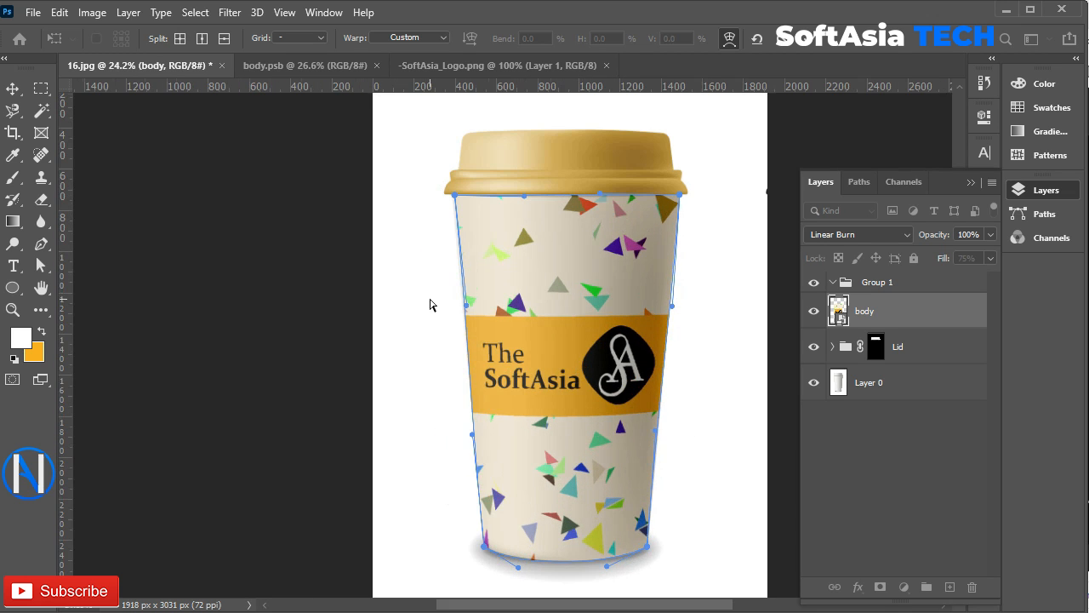
left_click(814, 44)
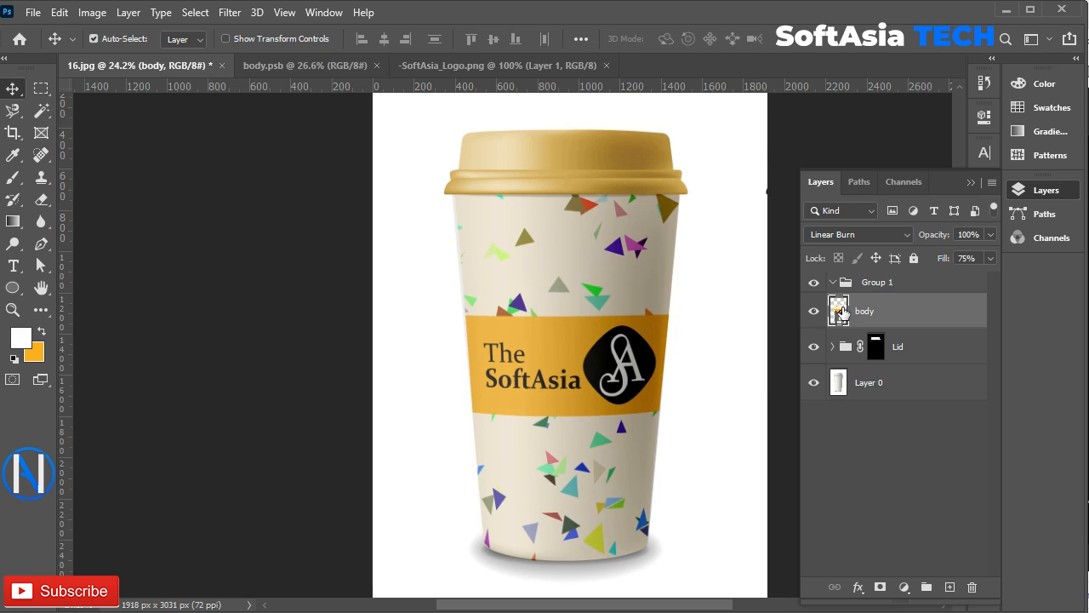
- Reopen the body smart object and nudge the logo with its diamond right and "The SoftAsia" text left
double_click(839, 311)
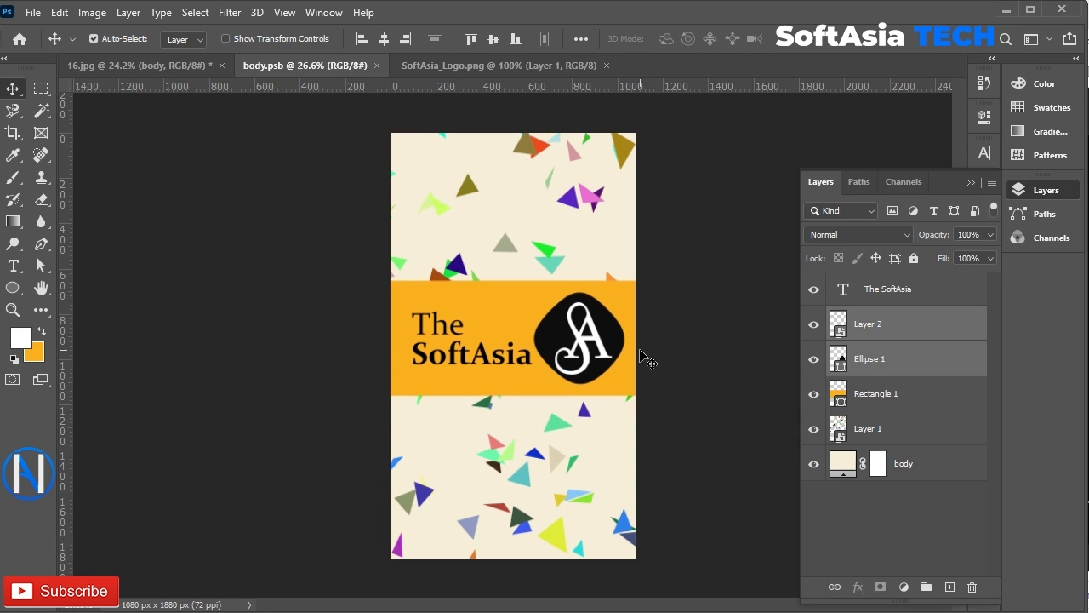
key("shift+Right")
left_click(879, 286)
key("shift+Left")
key("shift+Left")
key("shift+Left")
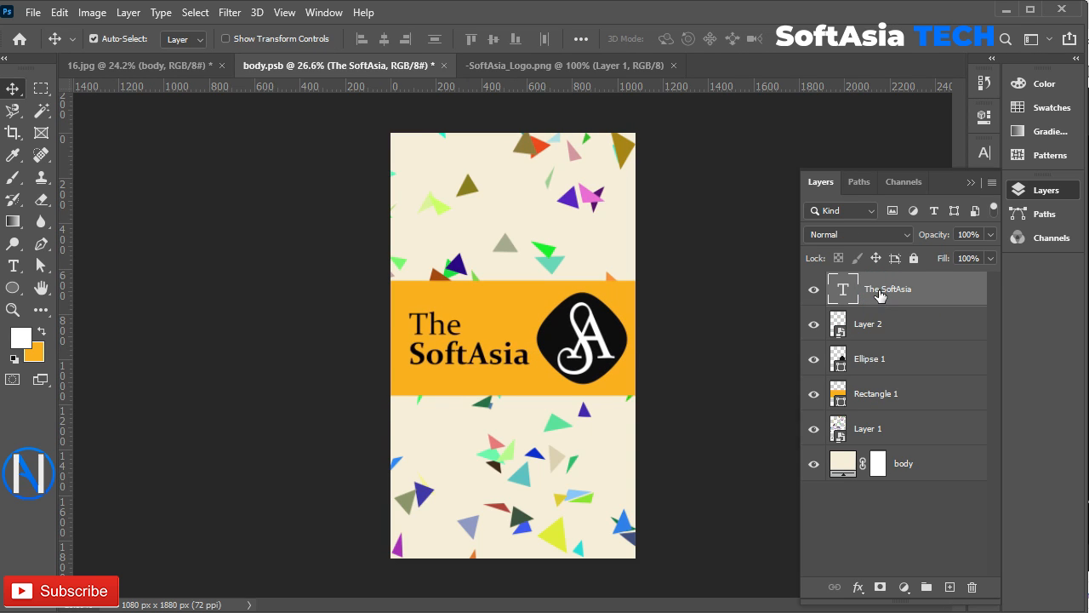
- Save the adjusted body design and return to the cup in 16.jpg
left_click(32, 12)
left_click(80, 200)
left_click(174, 66)
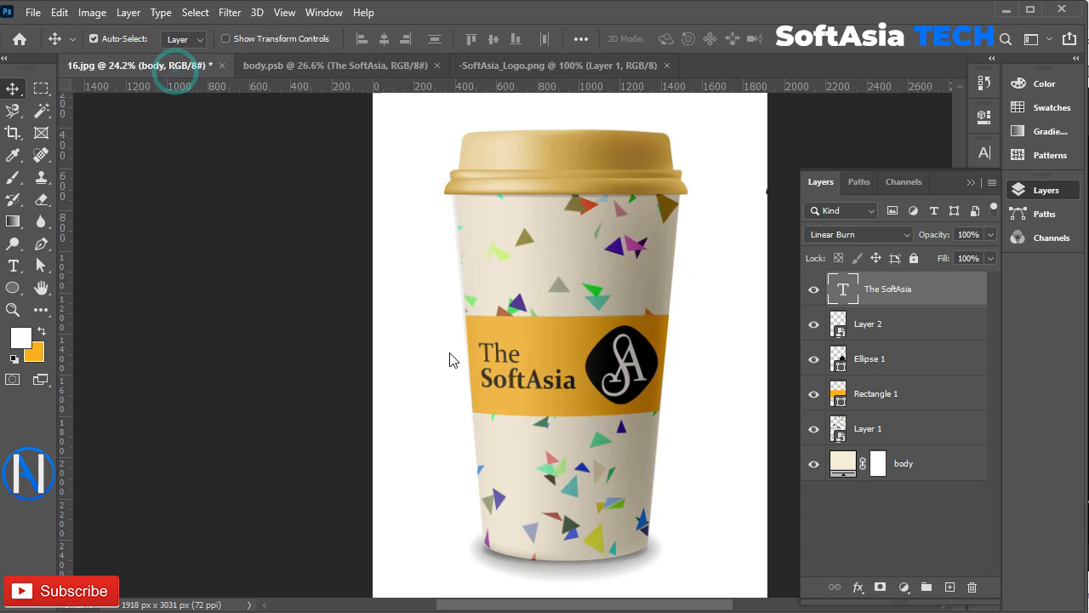
scroll(541, 491, "up", 1)
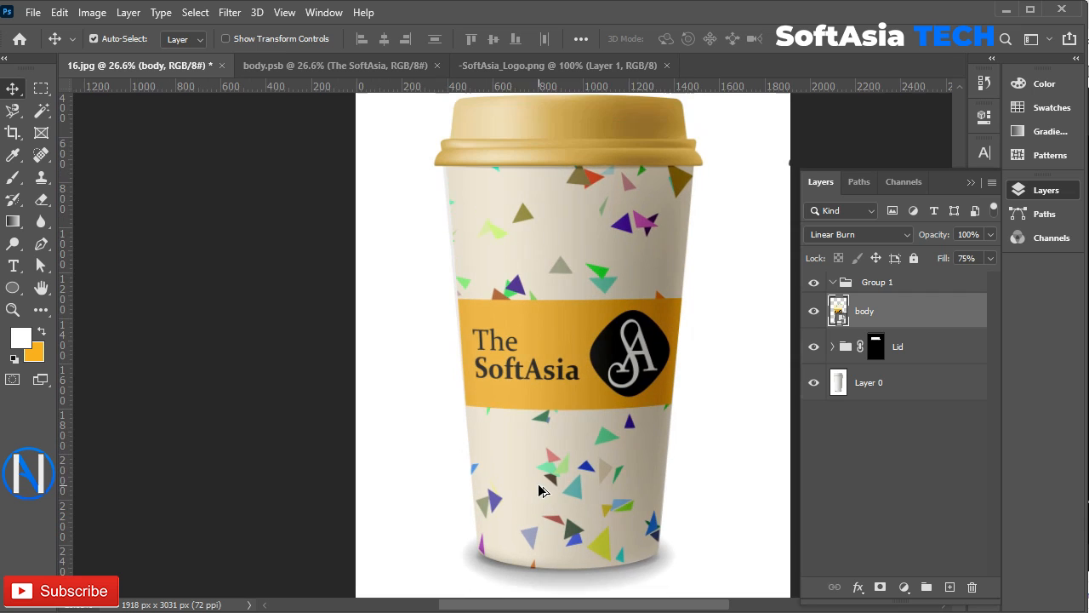
- Warp the body layer again, pushing its left edge slightly outward over the uncovered strip of the cup
key("ctrl+t")
right_click(610, 289)
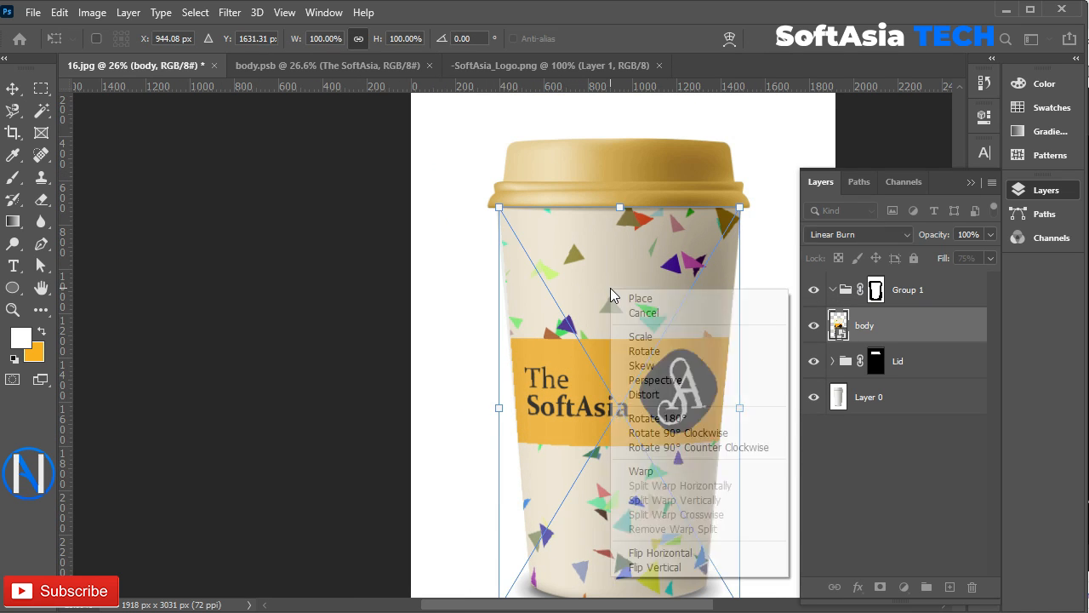
left_click(634, 469)
scroll(537, 460, "up", 5)
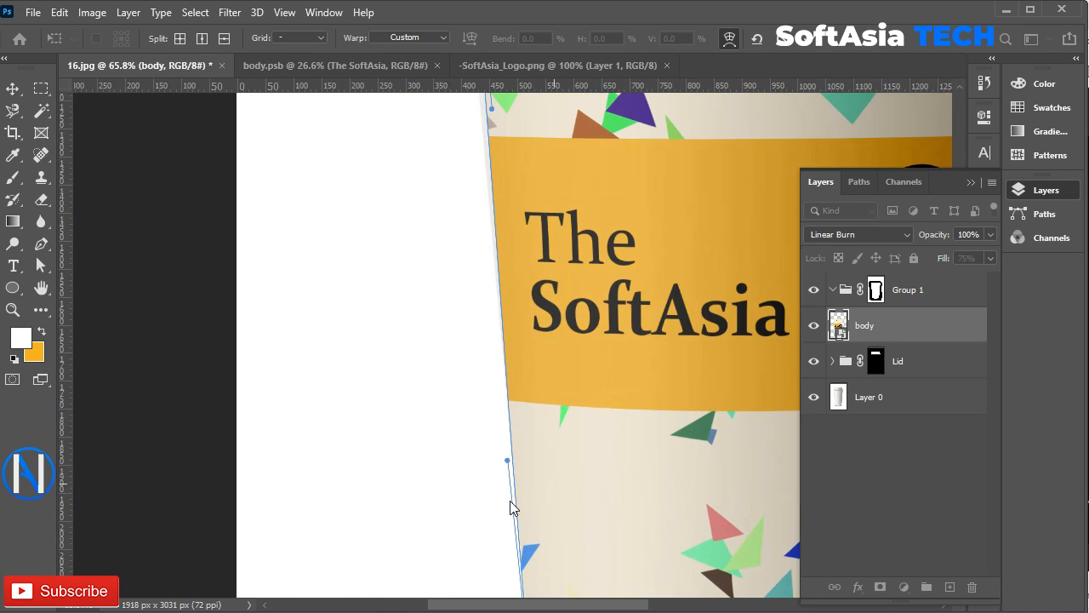
left_click_drag(507, 460, 499, 468)
left_click_drag(569, 300, 598, 477)
left_click_drag(519, 290, 510, 290)
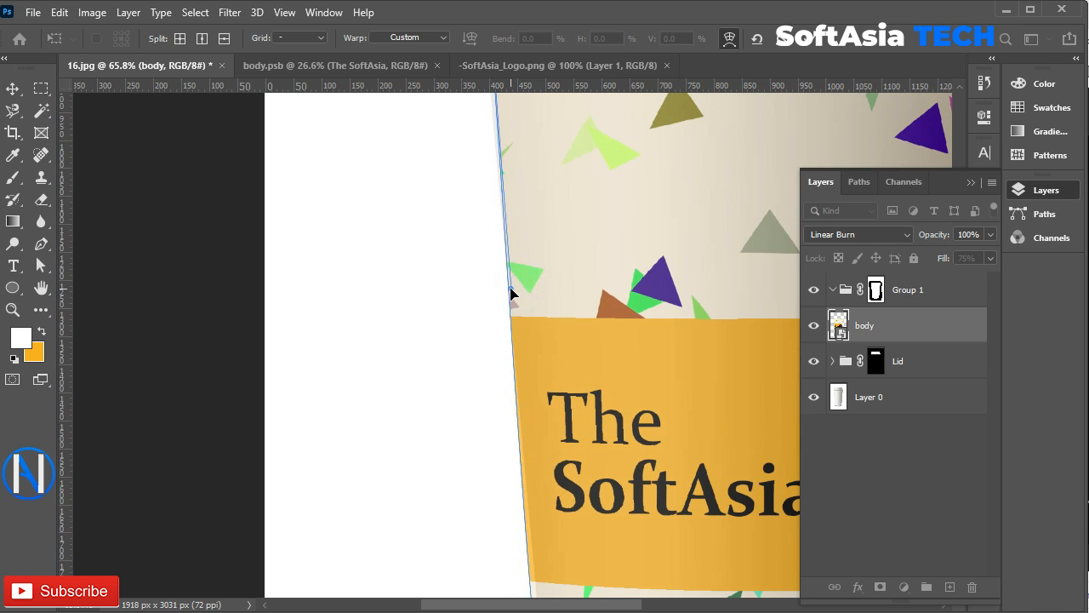
- Fine-tune the warp's corners beneath the lid and at the lower left of the base, and apply it
left_click_drag(579, 144, 644, 388)
left_click_drag(553, 232, 548, 235)
left_click_drag(634, 270, 357, 314)
left_click_drag(594, 277, 595, 281)
scroll(594, 279, "down", 10)
left_click_drag(534, 405, 536, 400)
left_click_drag(240, 421, 498, 419)
left_click(808, 38)
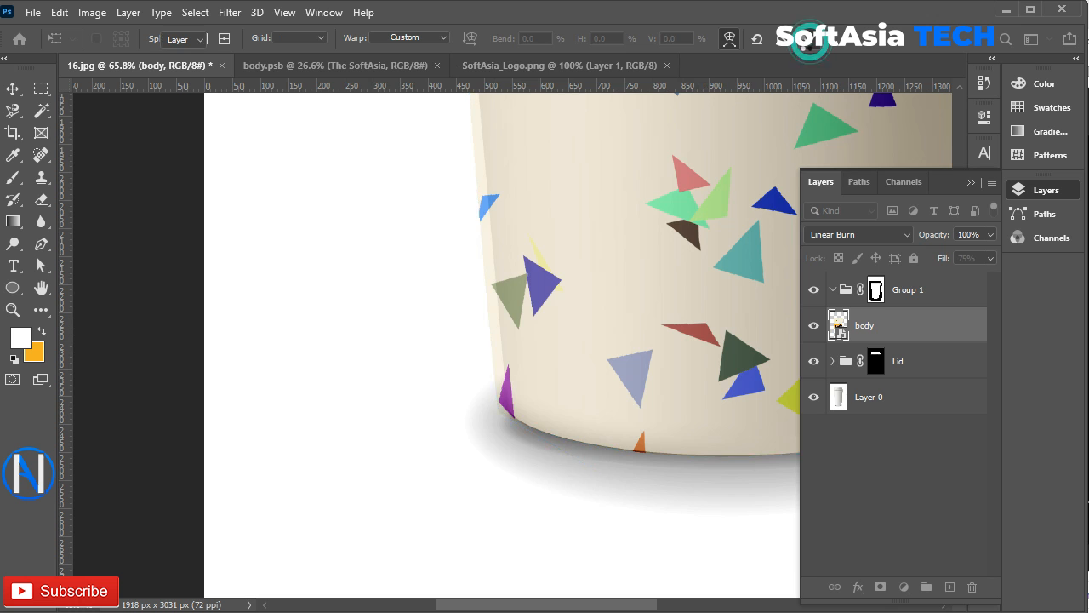
- Load the Group 1 mask as a selection and try painting on that mask with the Brush along the cup's edges
key("ctrl+0")
left_click(875, 290, "ctrl")
scroll(457, 266, "up", 5)
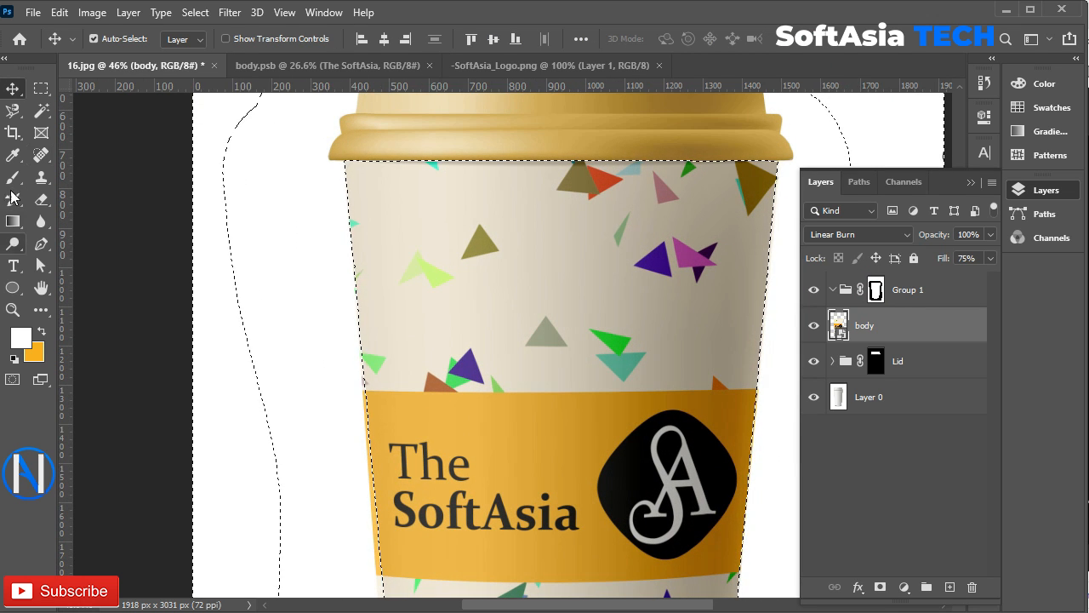
left_click(13, 177)
left_click(876, 291)
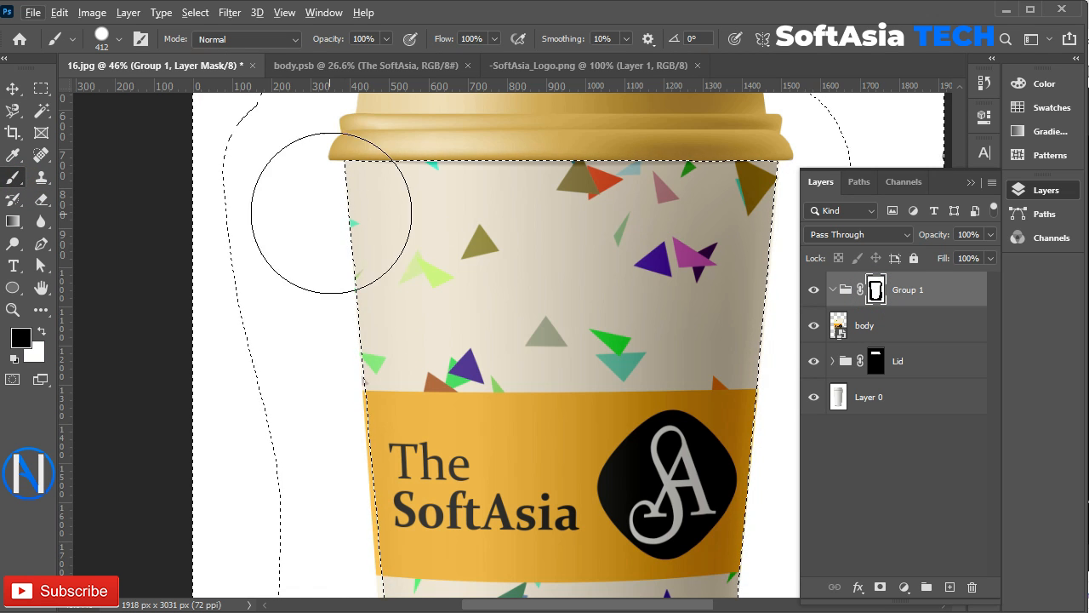
scroll(377, 183, "down", 5)
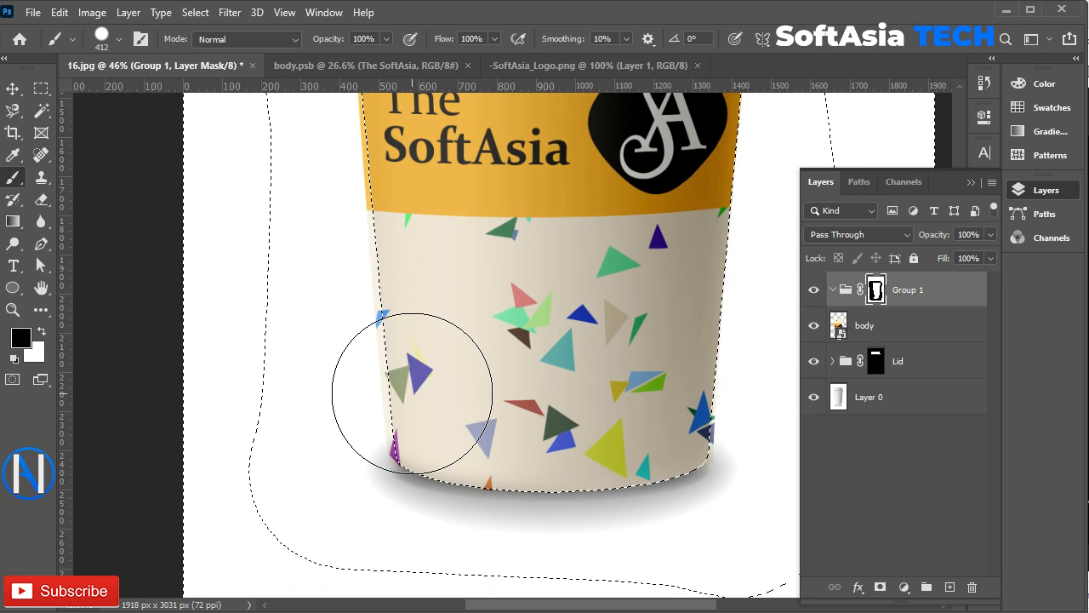
key("x")
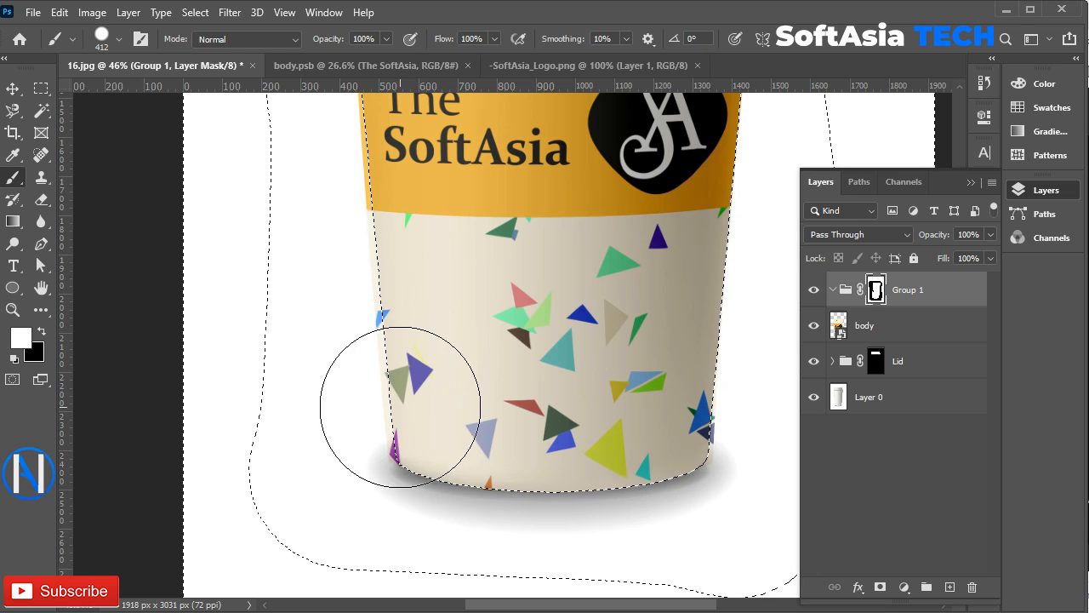
key("x")
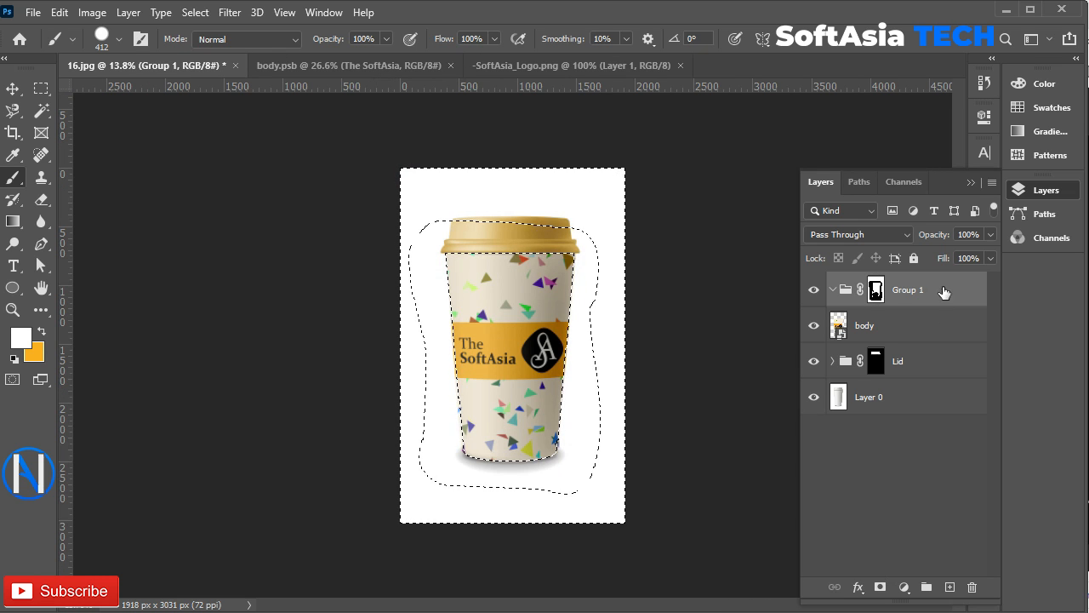
- Add a layer mask to the body layer from the active selection
left_click(926, 327)
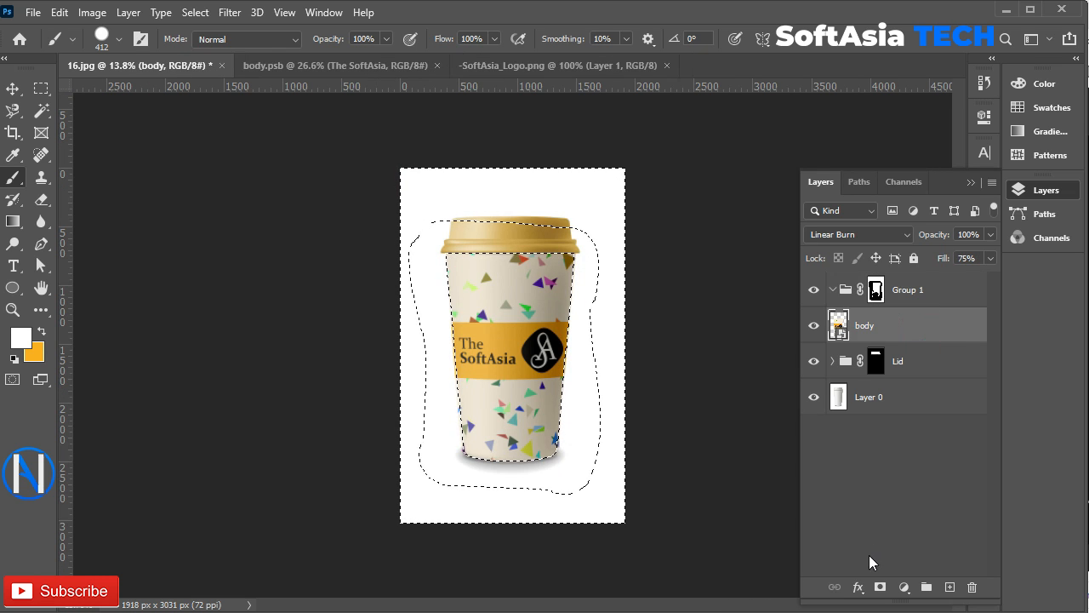
left_click(880, 587)
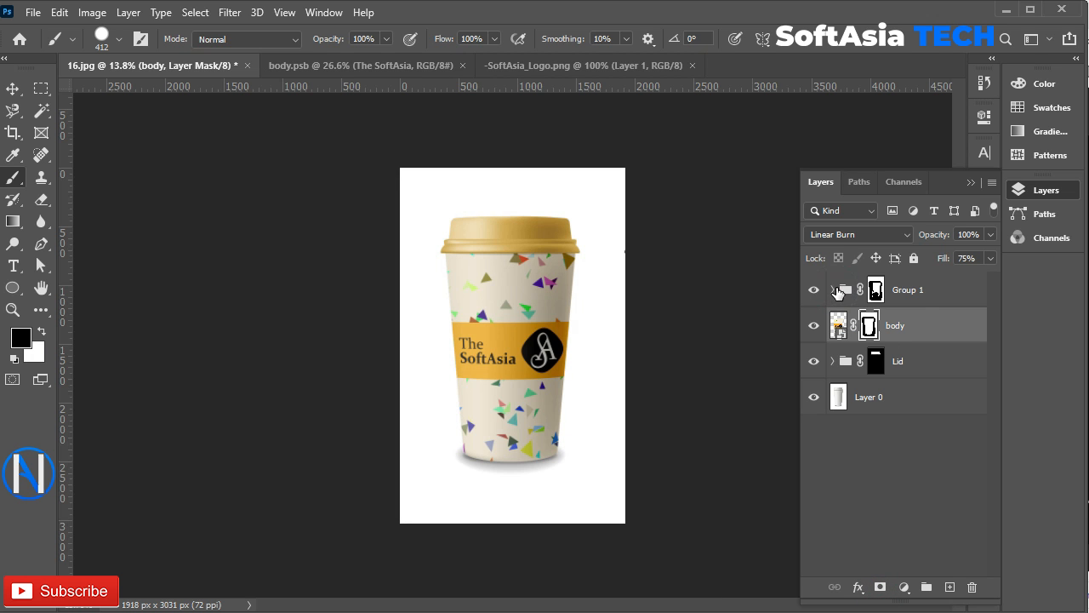
- Inspect the masked body artwork up close along the cup's base and sides
scroll(484, 344, "up", 8)
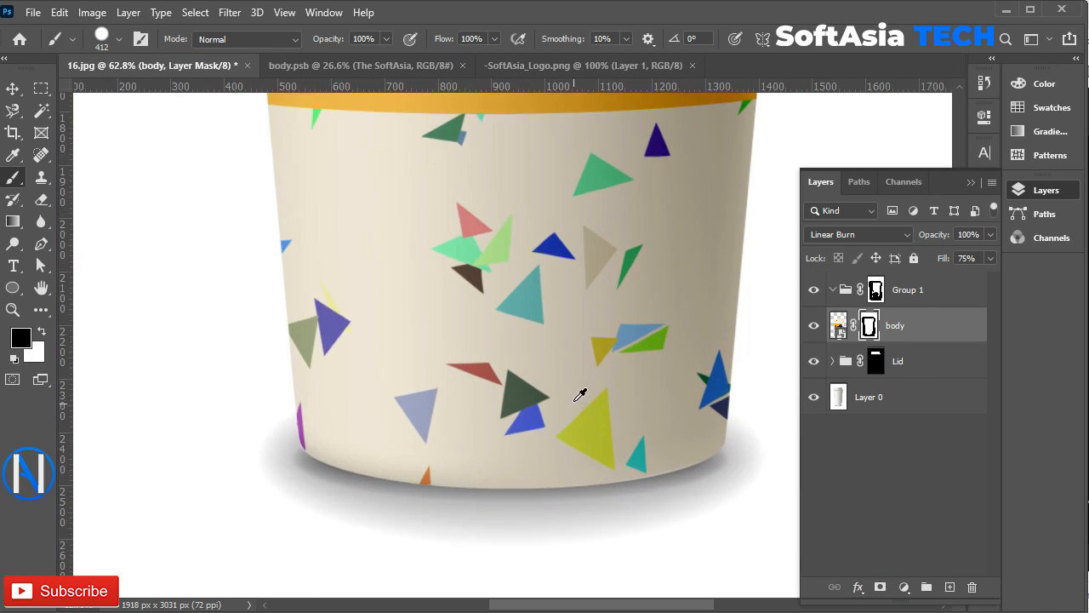
scroll(581, 389, "up", 3)
scroll(449, 303, "up", 3)
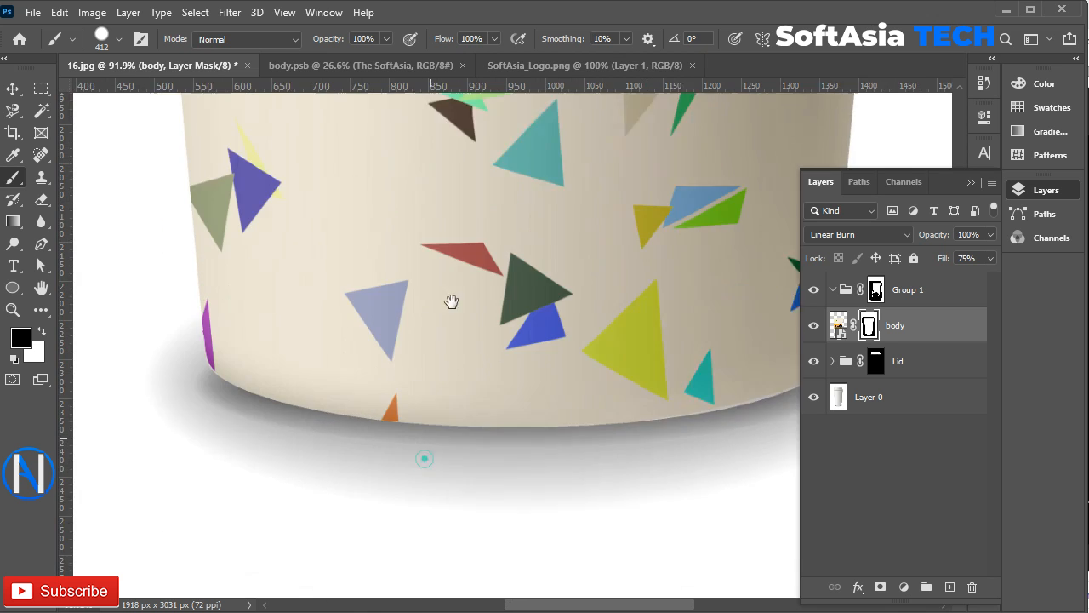
left_click_drag(448, 304, 400, 350)
left_click_drag(326, 231, 413, 431)
left_click_drag(517, 246, 290, 372)
left_click_drag(477, 170, 464, 409)
scroll(452, 313, "down", 5)
scroll(457, 306, "down", 1)
- Put the body layer in a new group and delete the empty Group 1
left_click(931, 328)
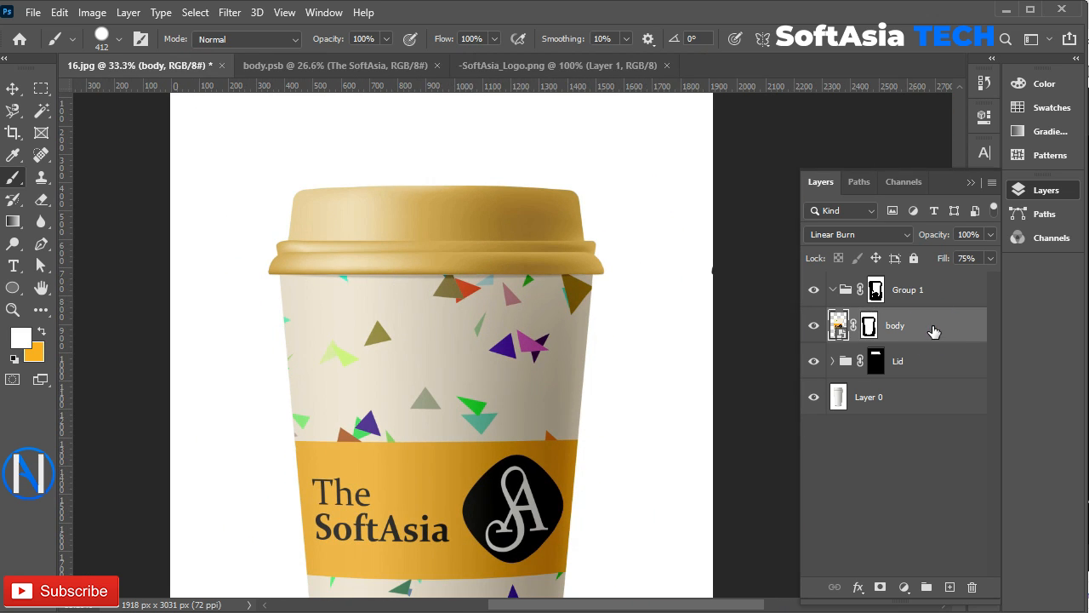
key("ctrl+g")
left_click(876, 317)
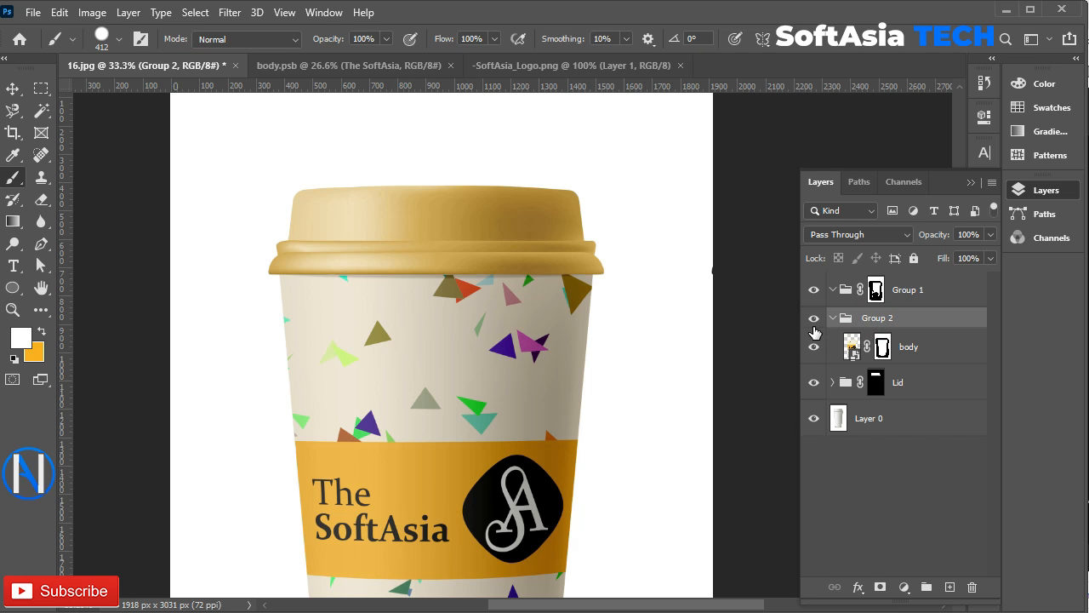
left_click(908, 296)
key("Delete")
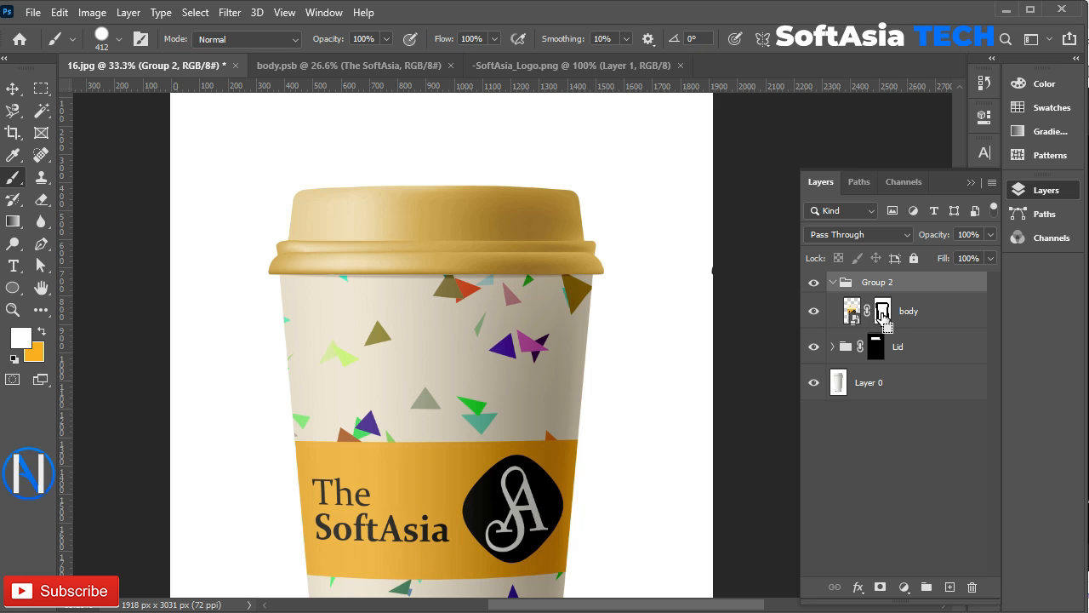
- Move the body layer's mask onto the group that contains it, and collapse the group
left_click(882, 315, "ctrl")
key("ctrl+d")
left_click_drag(882, 315, 899, 285)
left_click(829, 284)
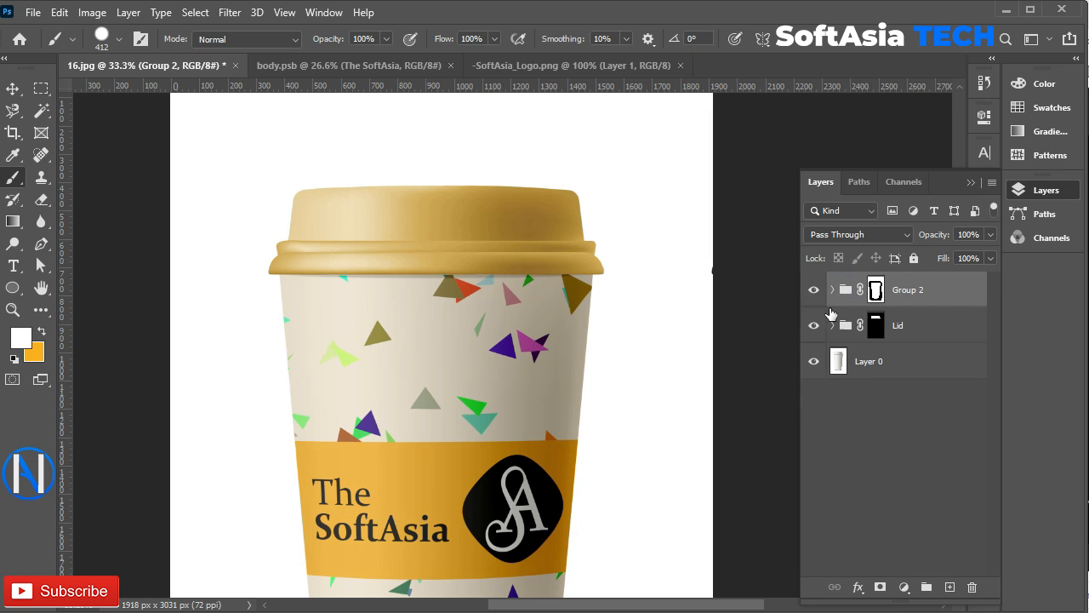
- Hide the body layer and select the cup's body below the lid by tracing it with the Magnetic Lasso
key("ctrl+0")
scroll(422, 332, "up", 3)
left_click(830, 290)
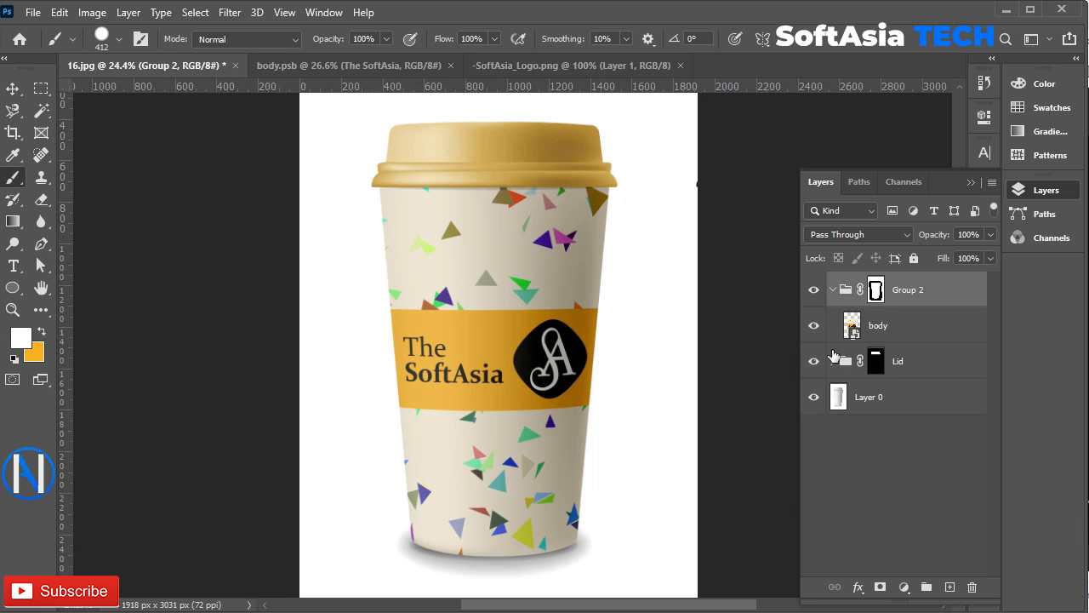
left_click(875, 293, "ctrl")
key("ctrl+d")
scroll(427, 331, "down", 1)
left_click(13, 110)
scroll(510, 332, "up", 2)
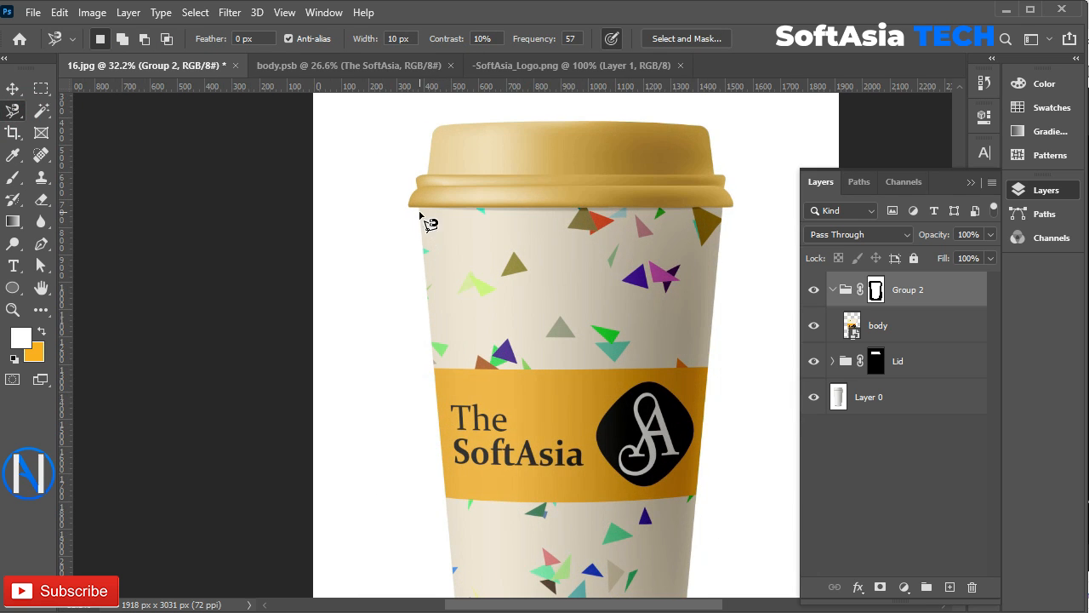
left_click(813, 325)
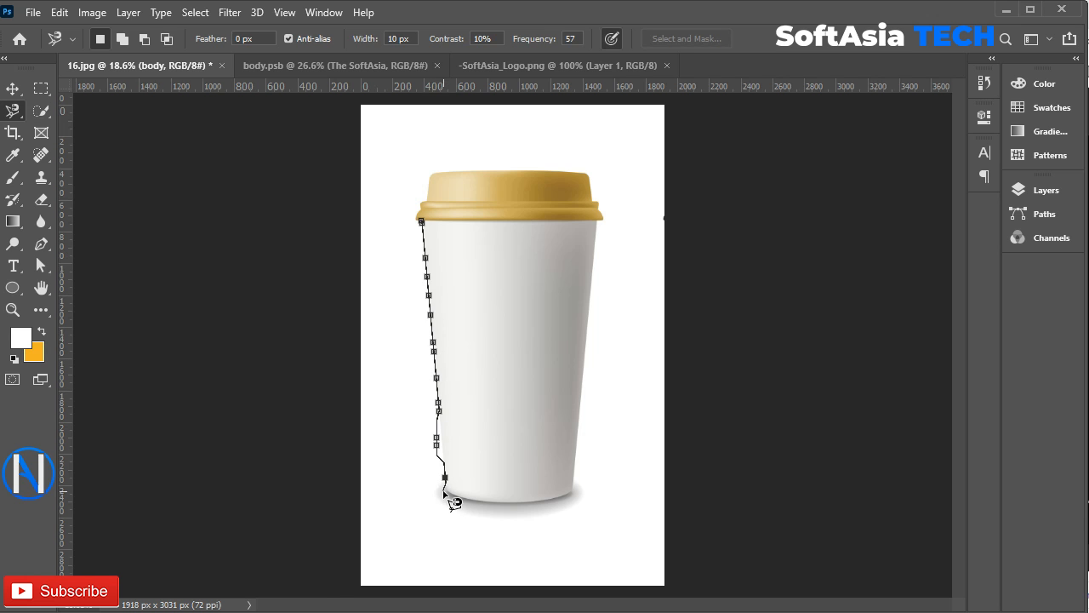
scroll(453, 503, "up", 1)
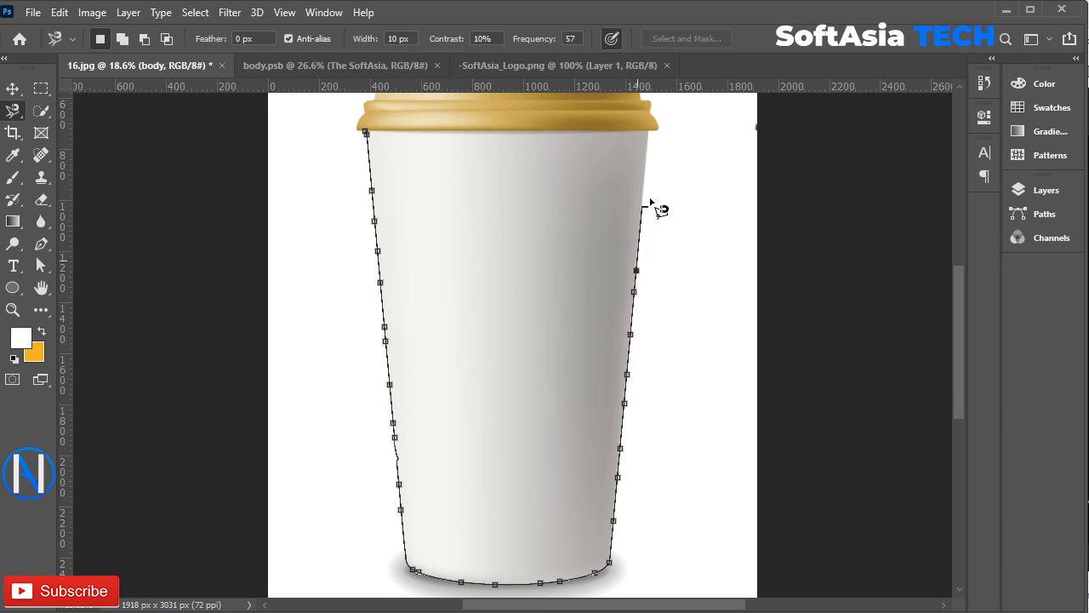
left_click(367, 132)
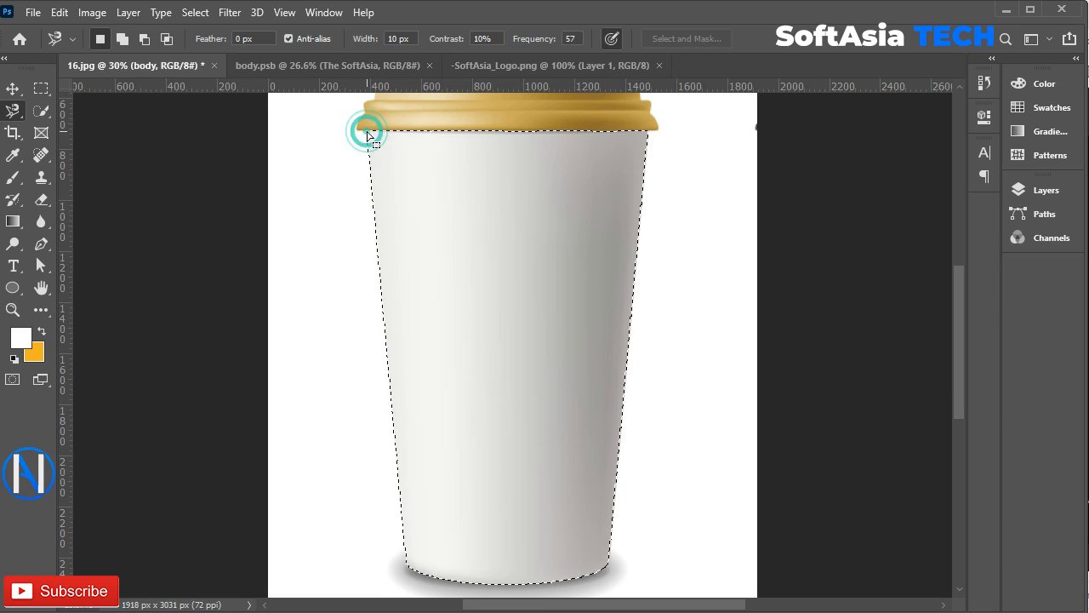
- Copy the cup and lid from Layer 0 to a new top layer in Linear Dodge (Add) at 25% opacity, and show the body layer
left_click(1032, 190)
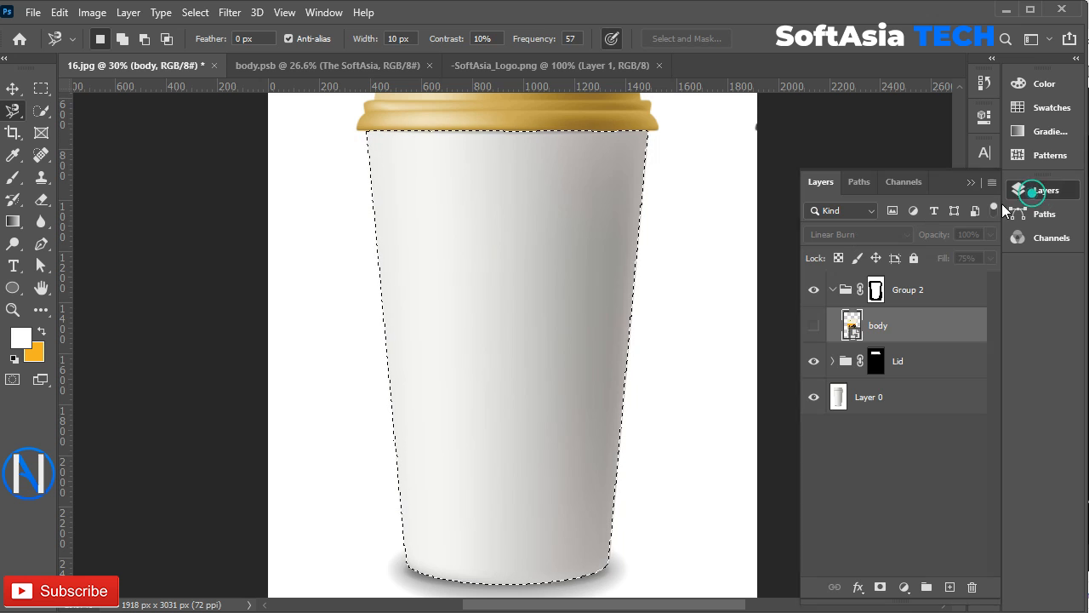
left_click(890, 362)
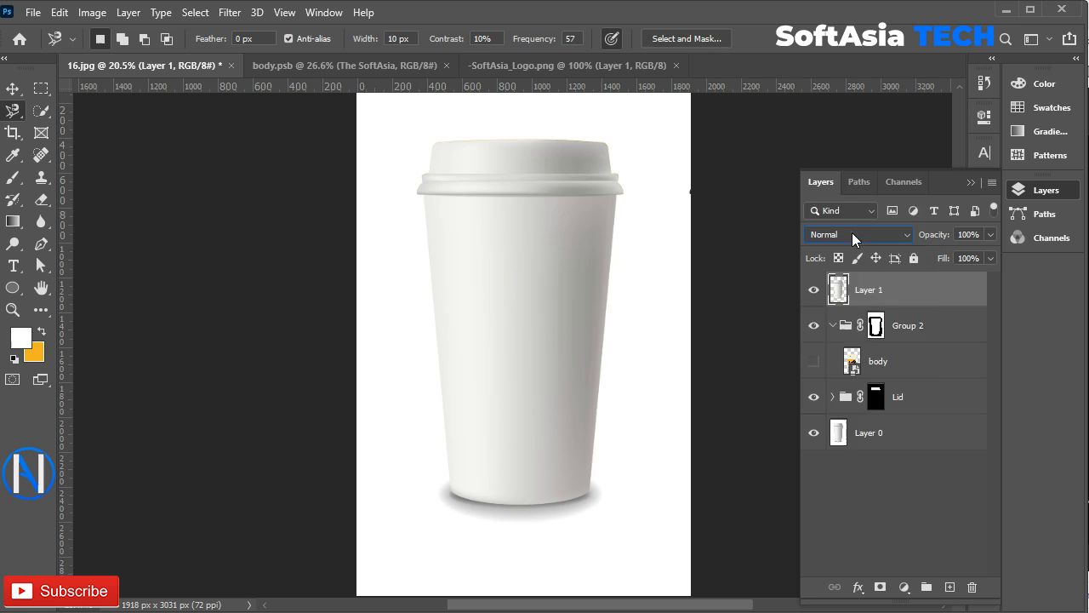
left_click(853, 234)
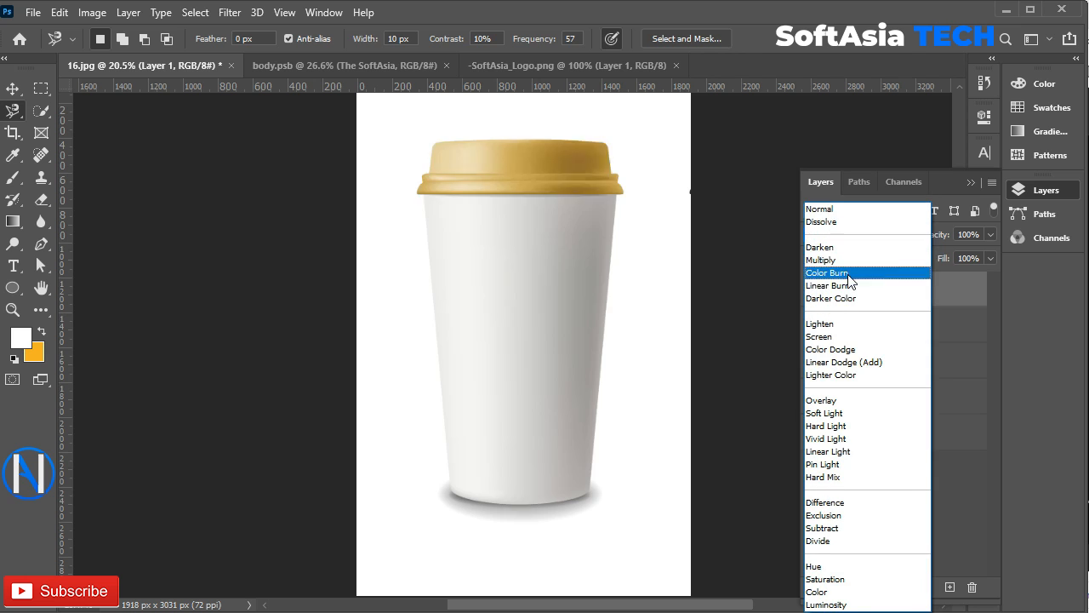
left_click(856, 364)
left_click(970, 234)
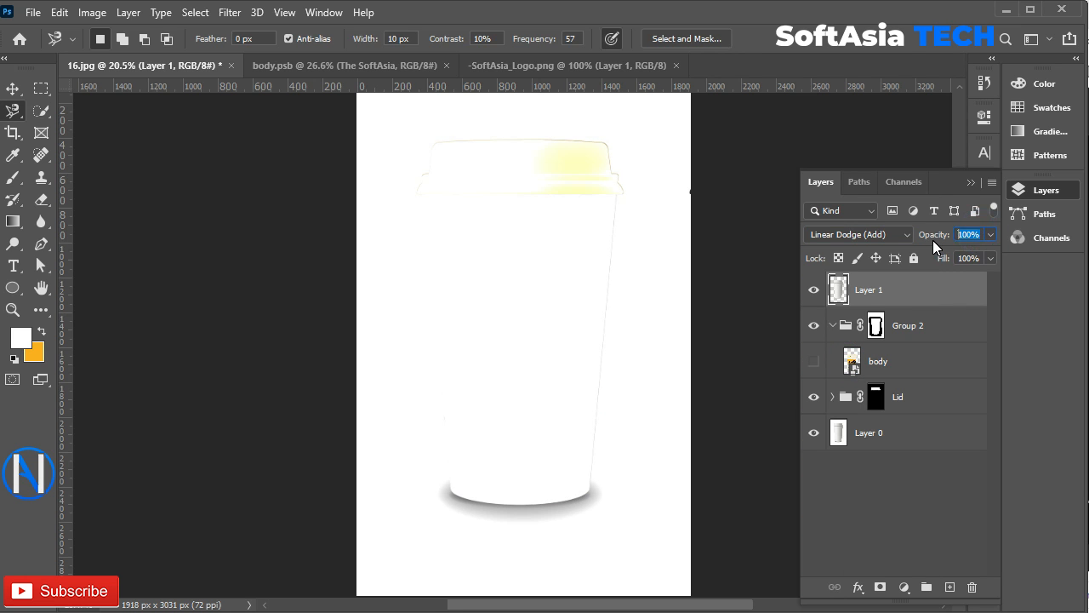
type("25")
left_click(813, 361)
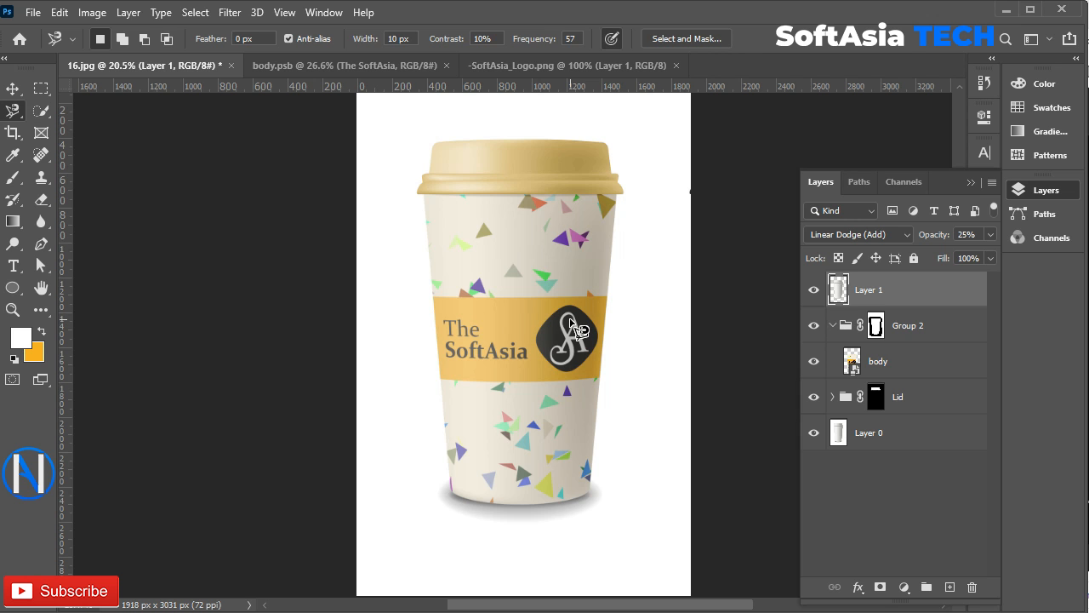
- Adjust Layer 1 with Levels, using input levels of 228, 0.6 and 249
left_click(92, 12)
mouse_move(204, 54)
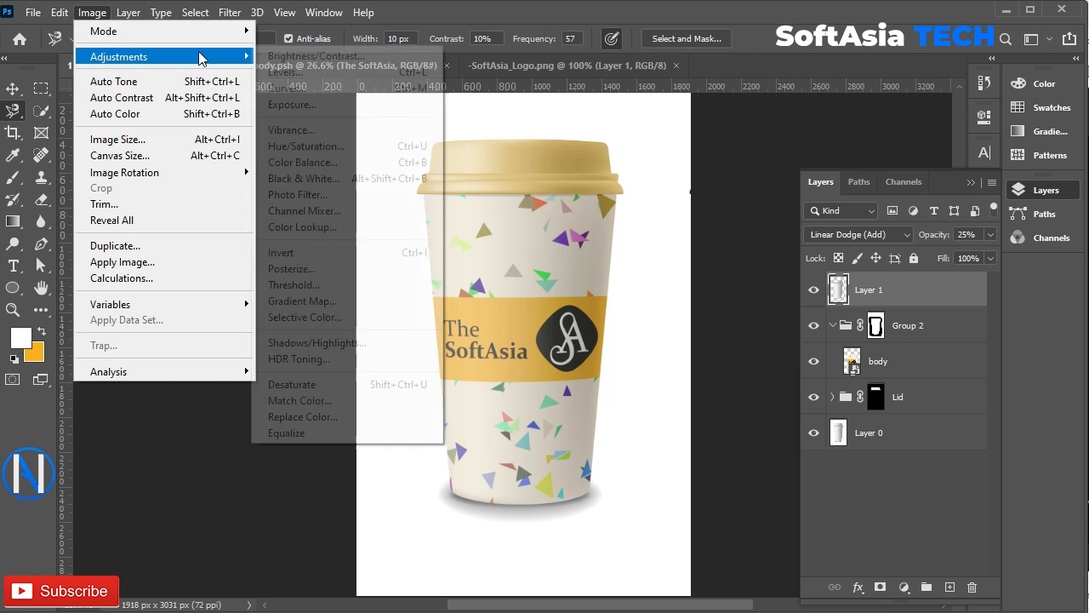
left_click(300, 71)
left_click_drag(830, 94, 162, 93)
left_click_drag(56, 283, 213, 284)
left_click_drag(122, 284, 267, 286)
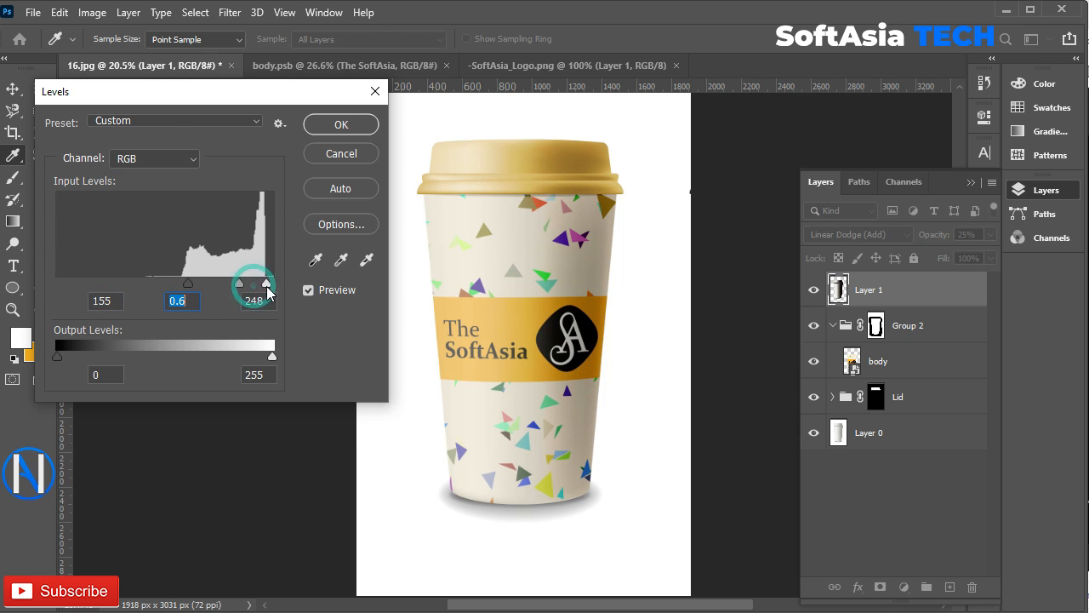
left_click_drag(185, 285, 250, 286)
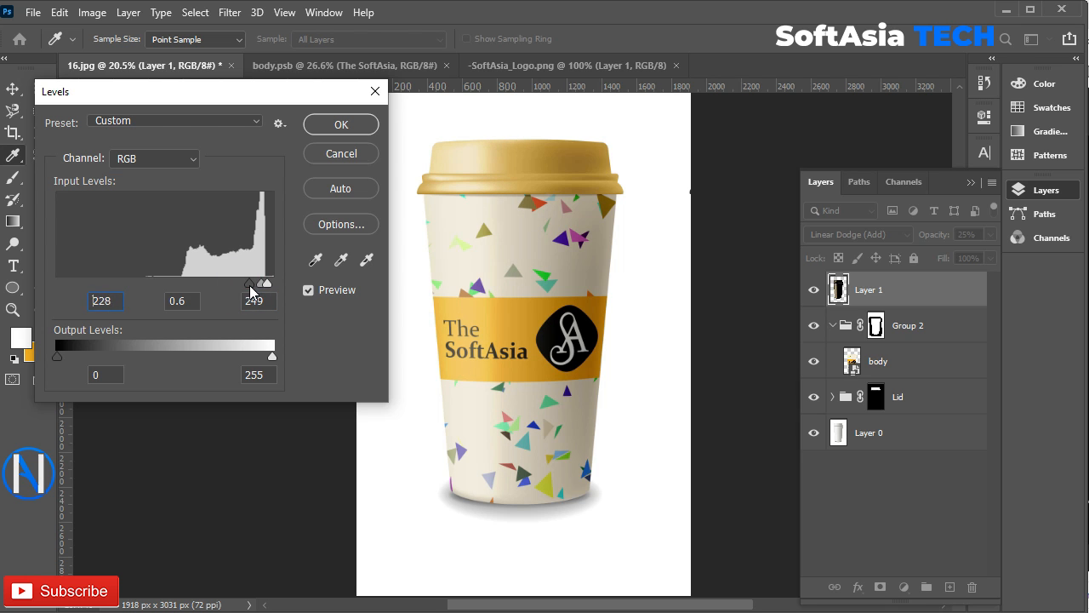
- Compare the cup with and without the Levels preview, apply the adjustment, and set Layer 1's opacity to 40%
left_click(309, 290)
left_click(308, 290)
left_click(309, 291)
left_click(311, 292)
left_click(310, 291)
left_click(310, 291)
left_click(309, 291)
left_click(309, 291)
left_click(355, 126)
left_click(983, 233)
type("40")
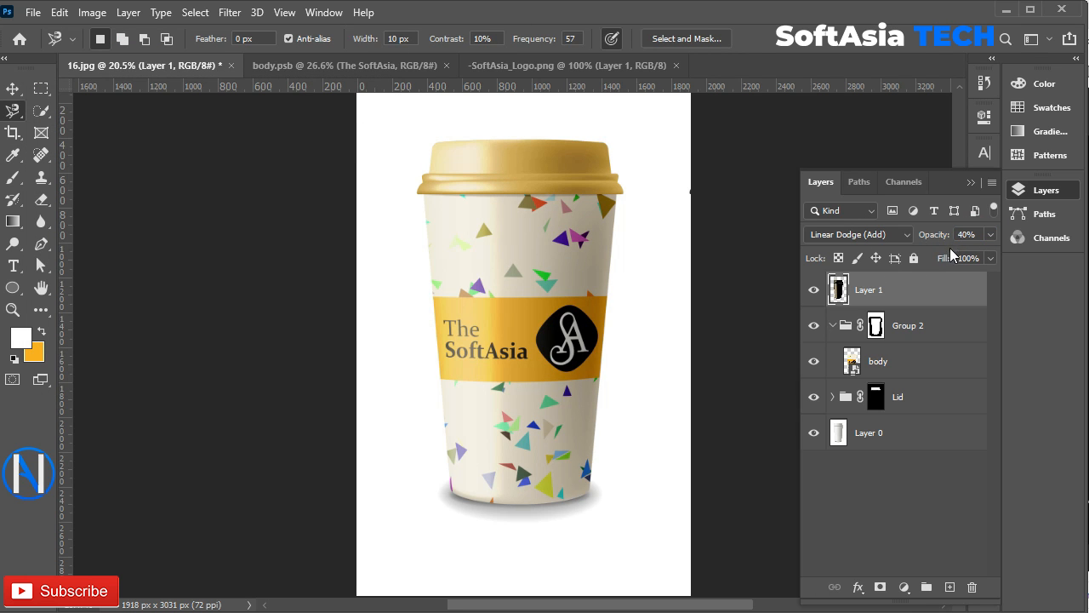
- Add a Solid Color fill layer with the colour 75ddff
left_click(900, 585)
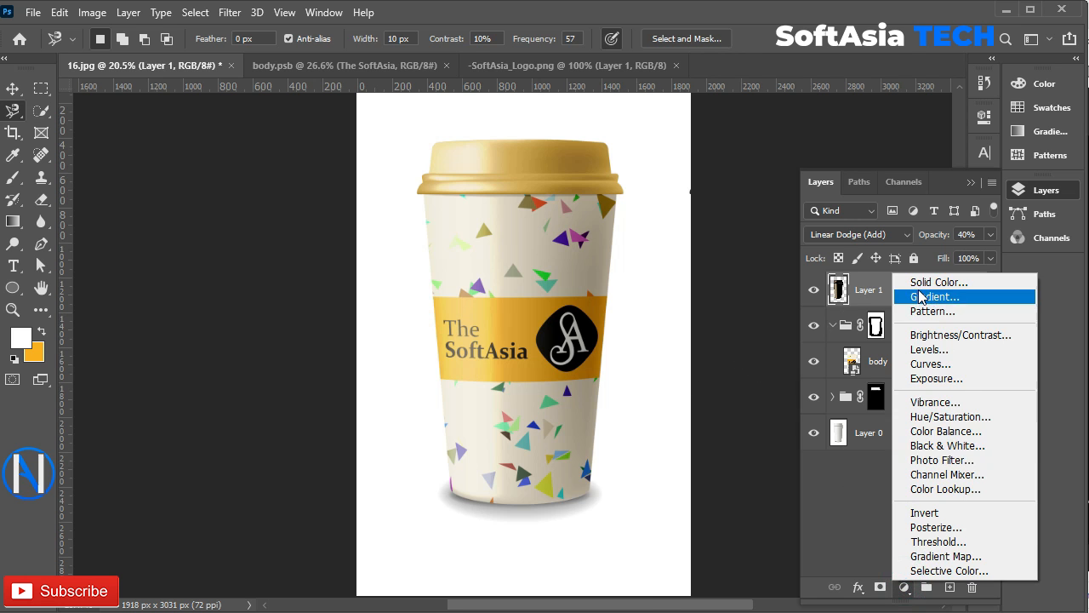
left_click(926, 71)
type("75")
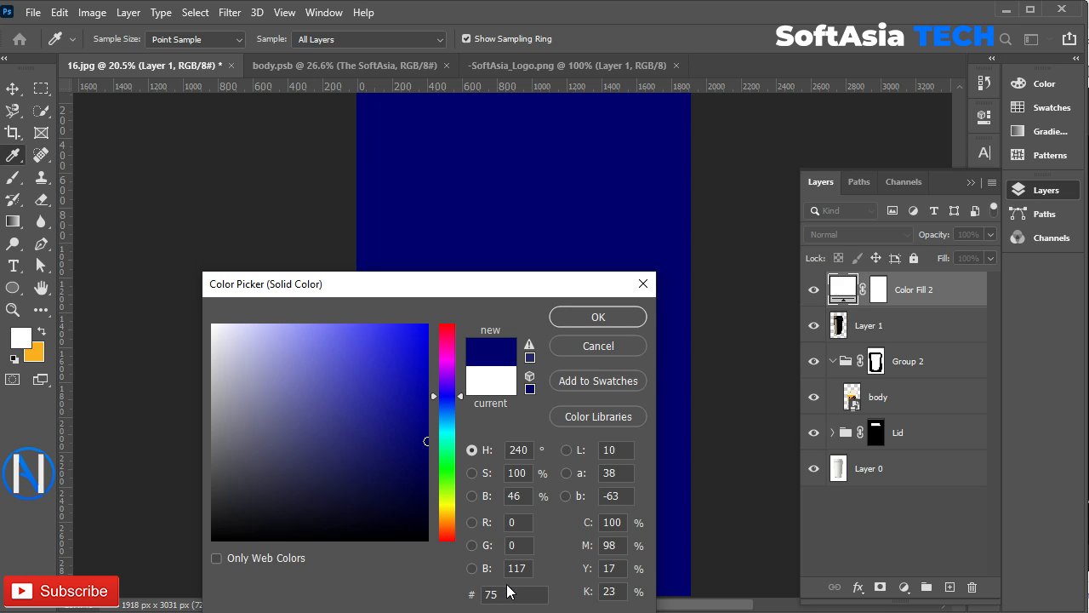
type("ddff")
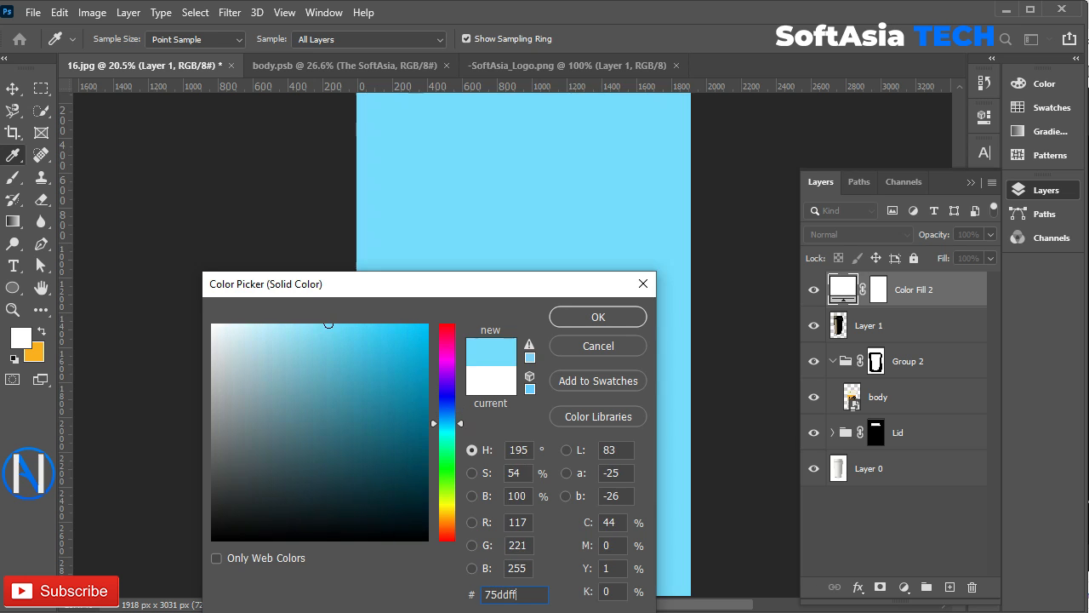
left_click(572, 317)
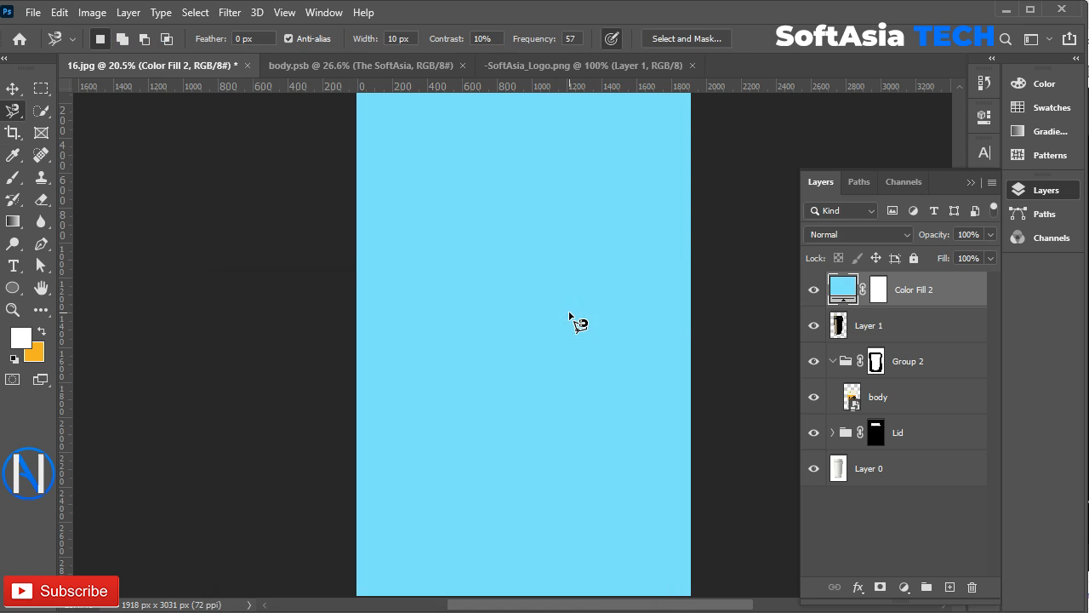
- Place the blue fill layer between the Lid group and Layer 0, and set its blend mode to Color
left_click_drag(943, 289, 924, 451)
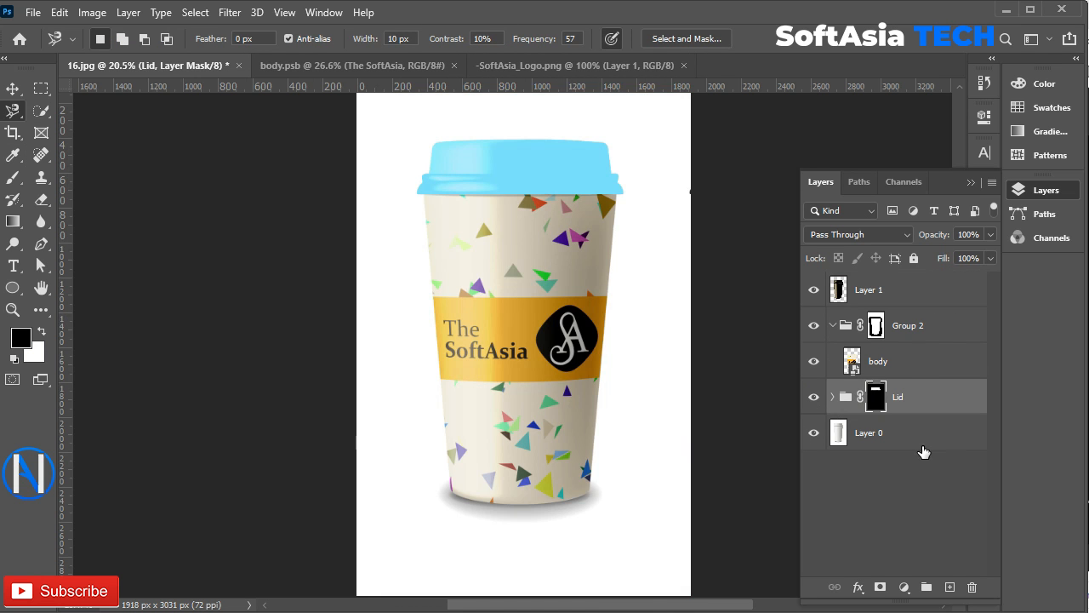
key("ctrl+z")
left_click_drag(919, 287, 926, 451)
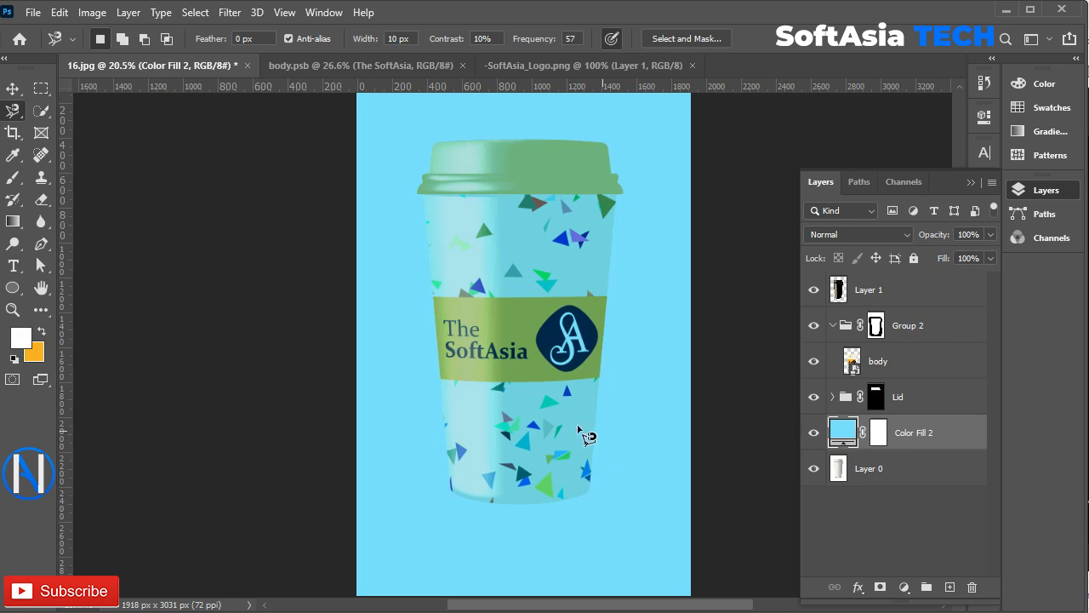
scroll(505, 402, "down", 1)
left_click(858, 234)
left_click(818, 591)
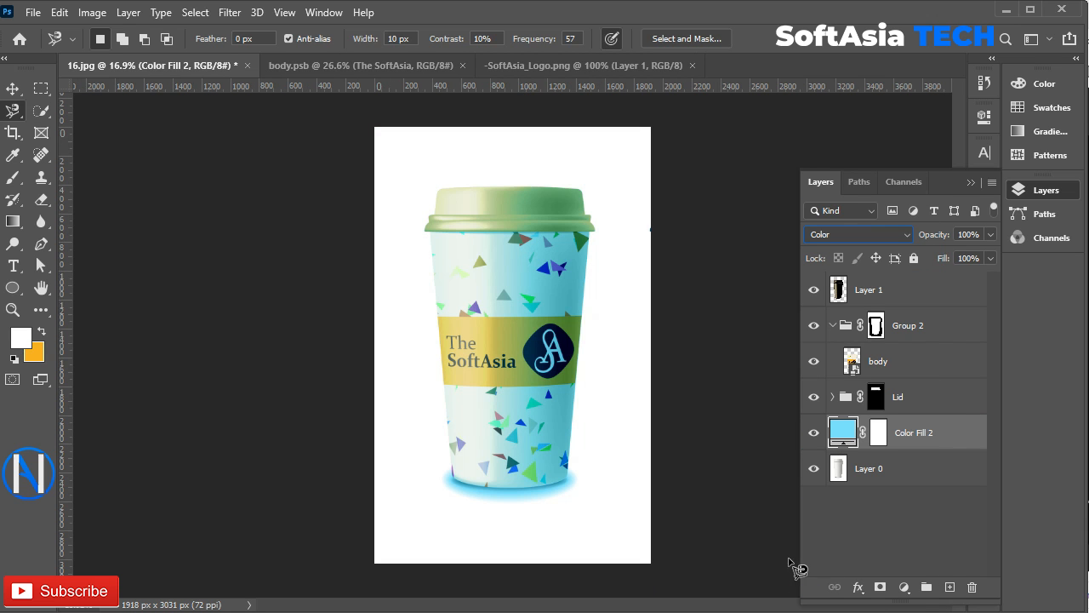
- Load Layer 1's outline as a selection and paint the cup area black on the fill layer's mask
left_click(878, 434)
left_click(838, 289, "ctrl")
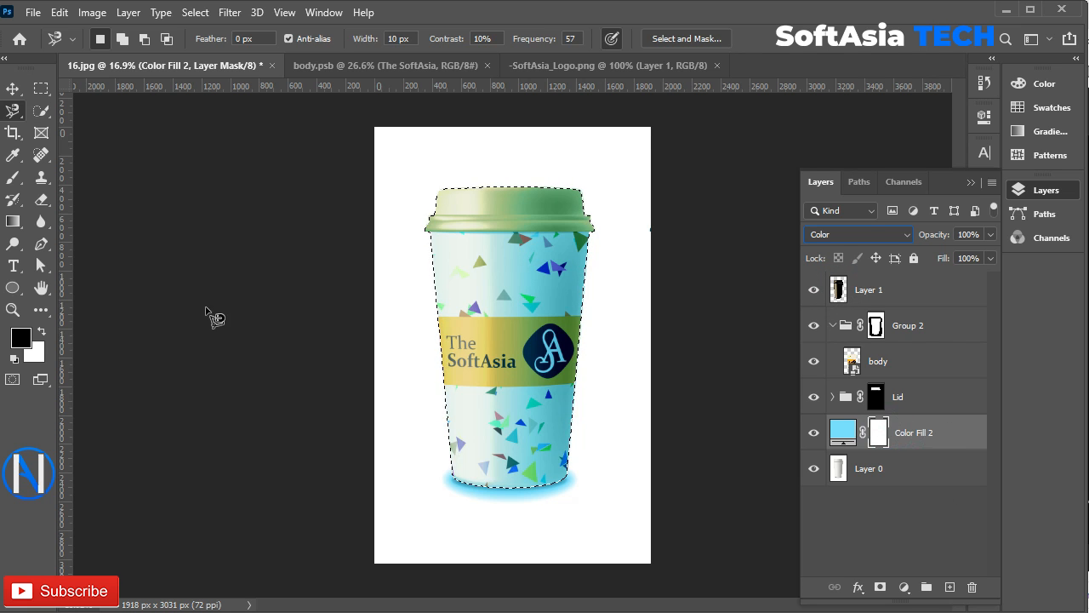
left_click(12, 177)
left_click_drag(500, 309, 525, 319)
mouse_move(435, 229)
left_mouse_down()
mouse_move(498, 342)
mouse_move(615, 396)
left_mouse_up()
key("ctrl+d")
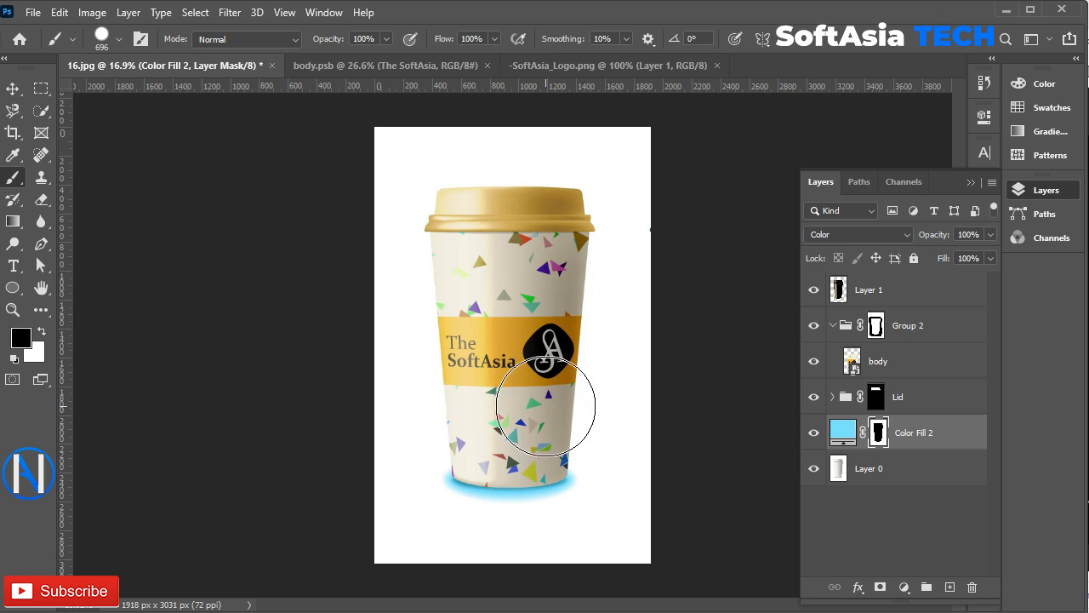
- Change the fill layer's colour to d3ff75 to tint the shadow under the cup light green
scroll(545, 406, "up", 4)
scroll(486, 426, "down", 5)
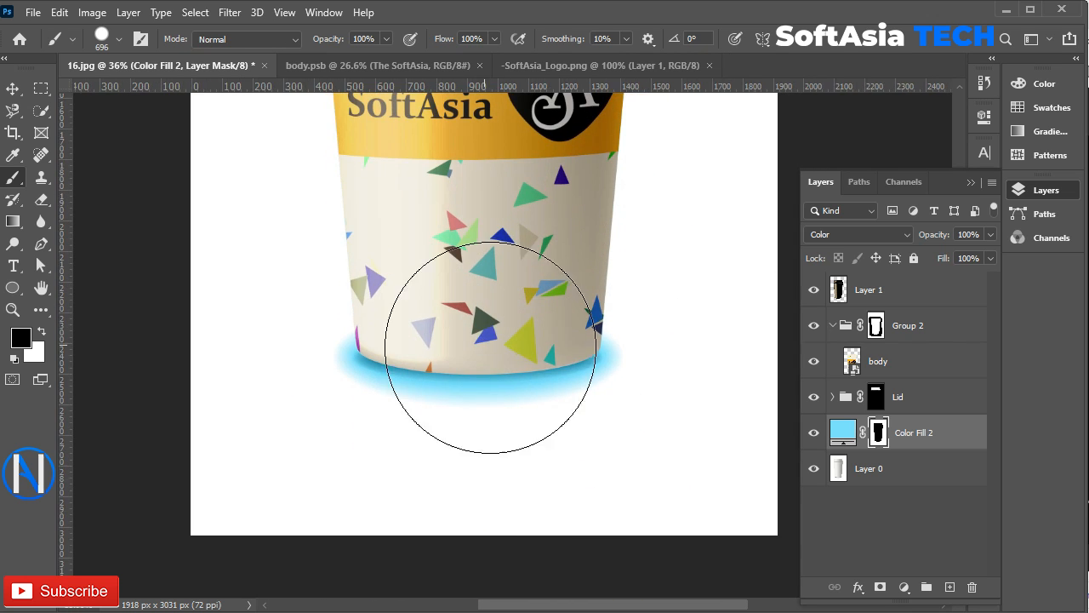
scroll(490, 348, "down", 4)
scroll(408, 421, "up", 1)
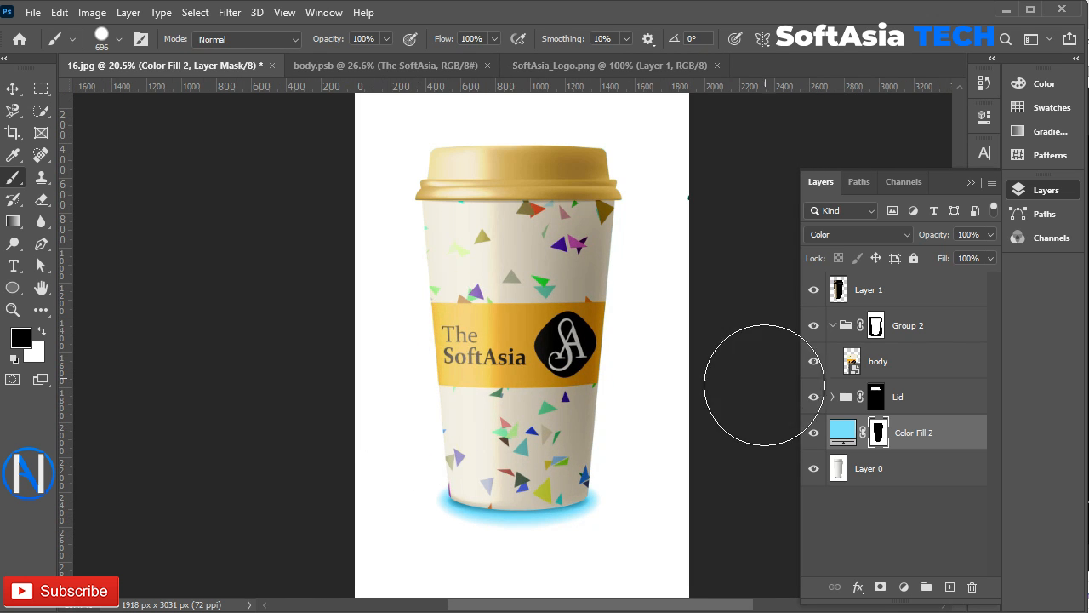
double_click(842, 432)
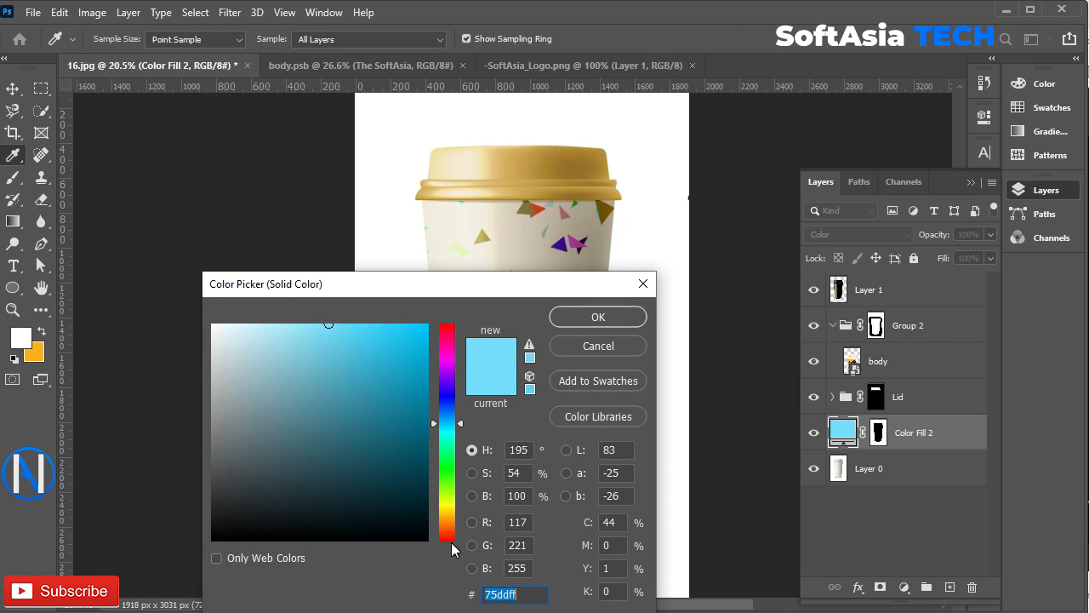
type("00d3ff")
type("75")
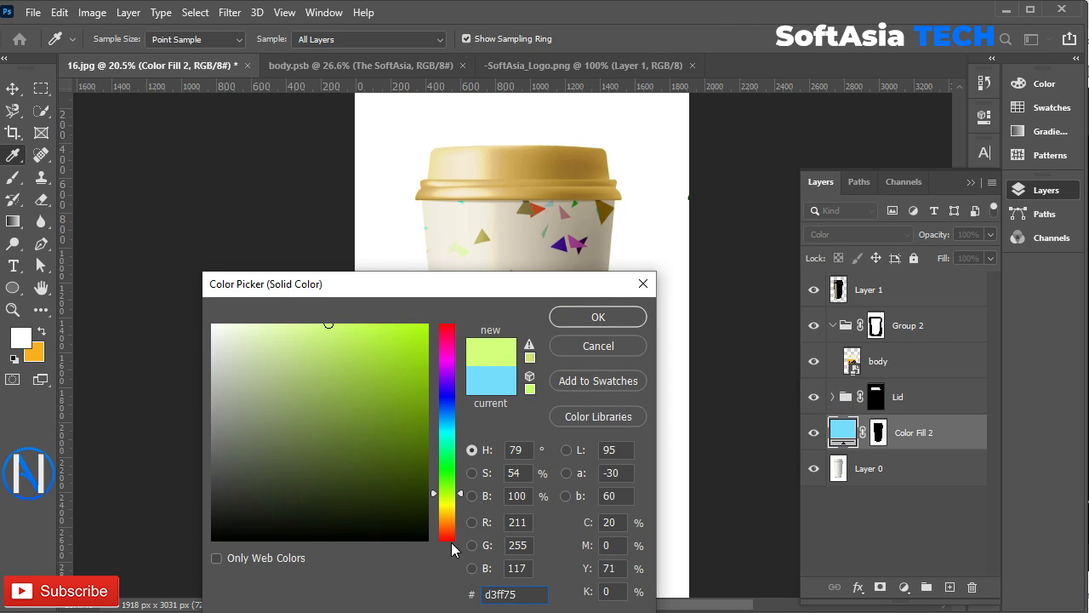
left_click(562, 321)
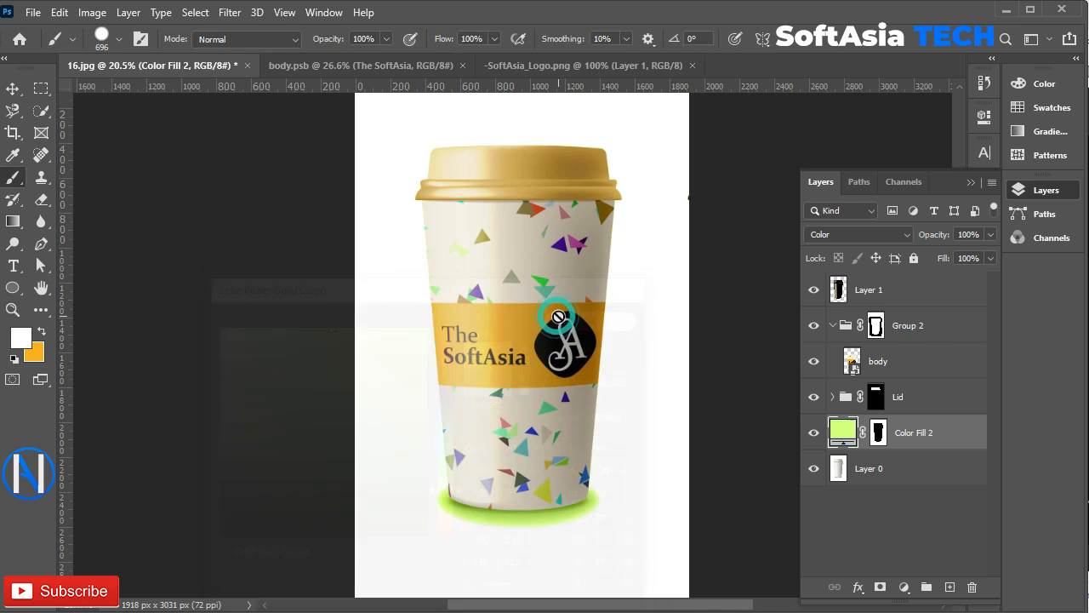
double_click(834, 441)
left_click(371, 371)
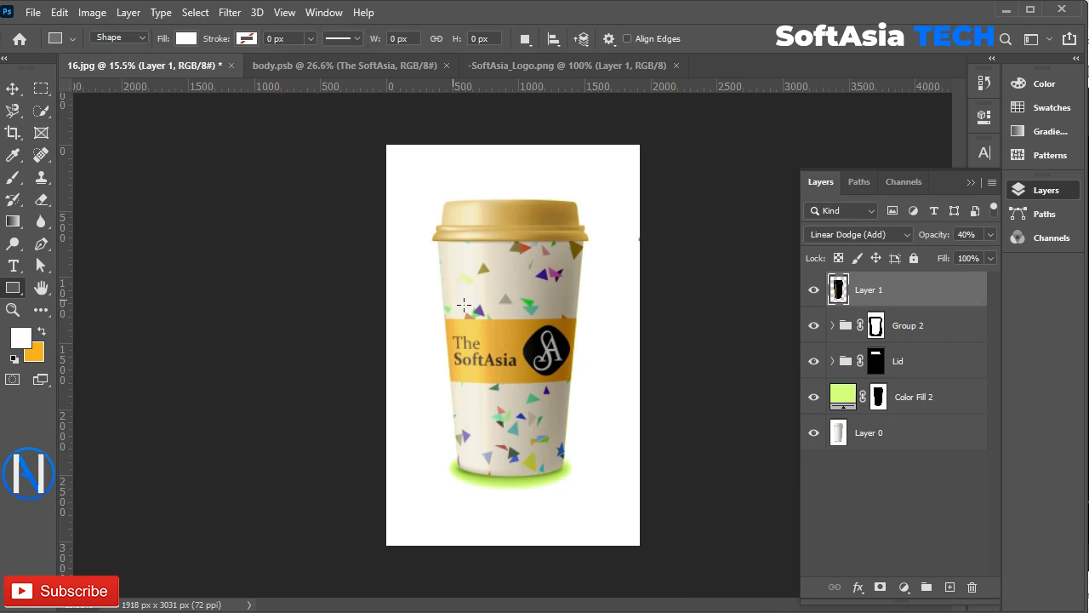
- Group all layers from Layer 1 down to Layer 0 together
left_click(919, 287)
left_click(914, 440, "shift")
key("ctrl+g")
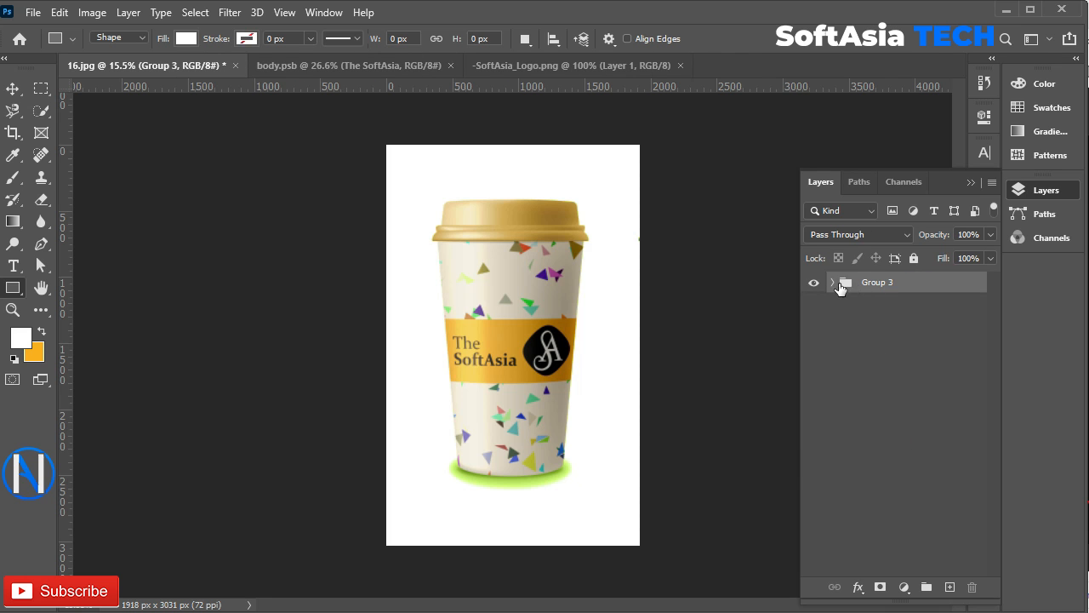
- Expand Group 3 and its subgroups, and compare the cup with Layer 1, the body design and the Lid group shown and hidden
left_click(832, 281)
left_click(813, 311)
left_click(813, 311)
left_click(845, 346)
left_click(814, 382)
left_click(813, 382)
left_click(814, 382)
left_click(813, 382)
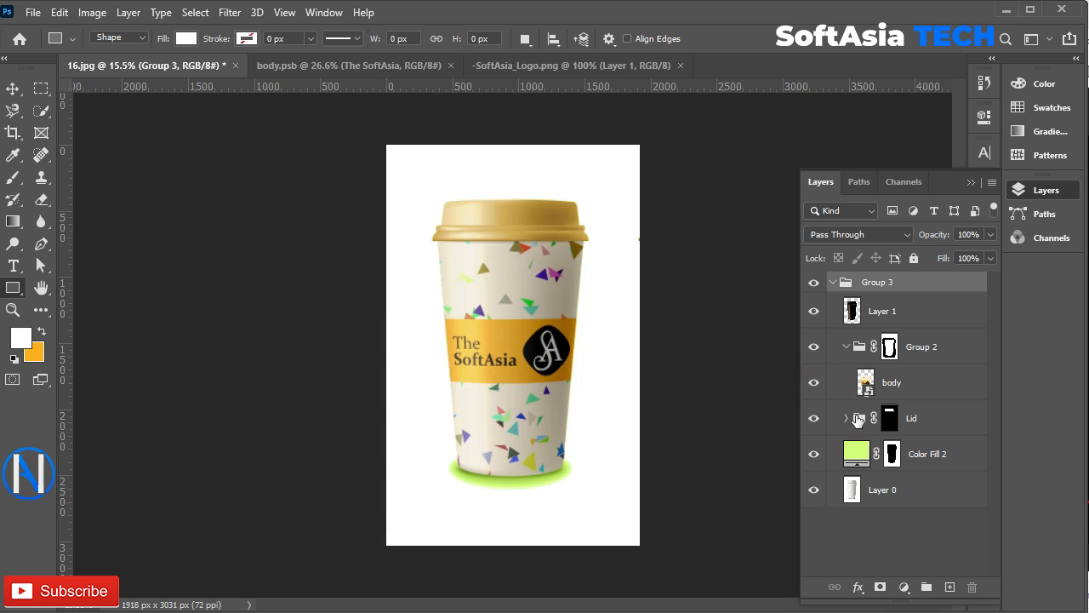
left_click(846, 417)
left_click(814, 418)
left_click(813, 418)
- Try a different colour for the lid's fill layer
double_click(870, 455)
left_click_drag(433, 380, 379, 366)
left_click(686, 345)
- Compare the image with and without Layer 0, and collapse Group 3
left_click(860, 490)
left_click(814, 490)
left_click(813, 490)
left_click(834, 283)
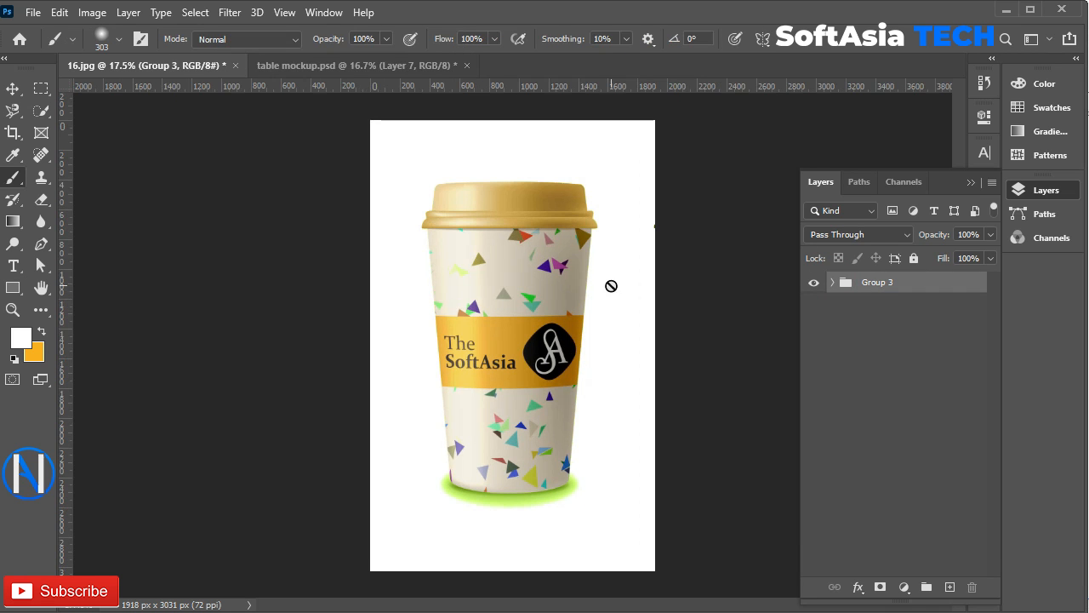
- Expand Group 3 and hide the highlight, body, lid and colour fill layers, keeping only Layer 2 and Layer 0 visible
left_click(832, 281)
left_click(814, 488)
left_click_drag(815, 303, 814, 460)
left_click(813, 524)
left_click(851, 559, "ctrl")
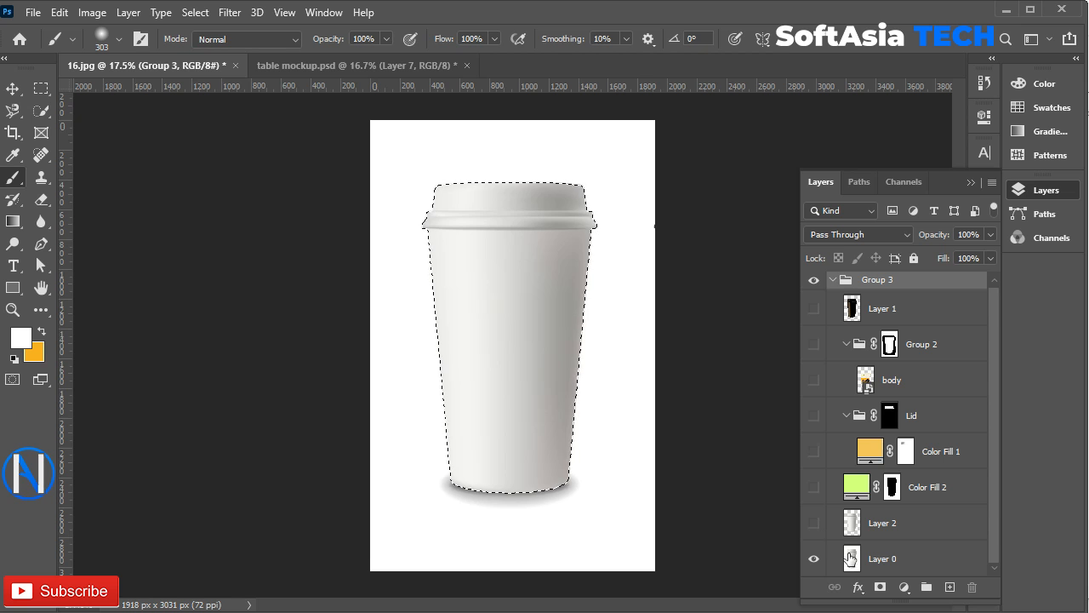
key("ctrl+d")
left_click(814, 525)
left_click(815, 561)
left_click(815, 560)
- Outline the shadow beneath the cup on Layer 0 with the Magnetic Lasso and copy it to a new layer
left_click(851, 557)
scroll(122, 417, "up", 3)
left_click(19, 111)
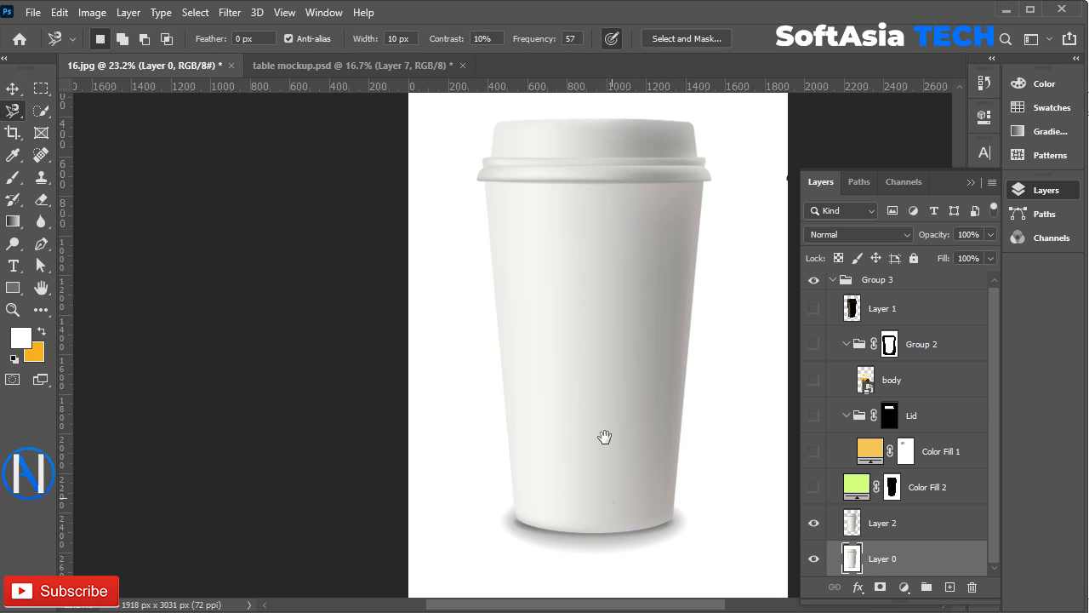
scroll(554, 340, "up", 3)
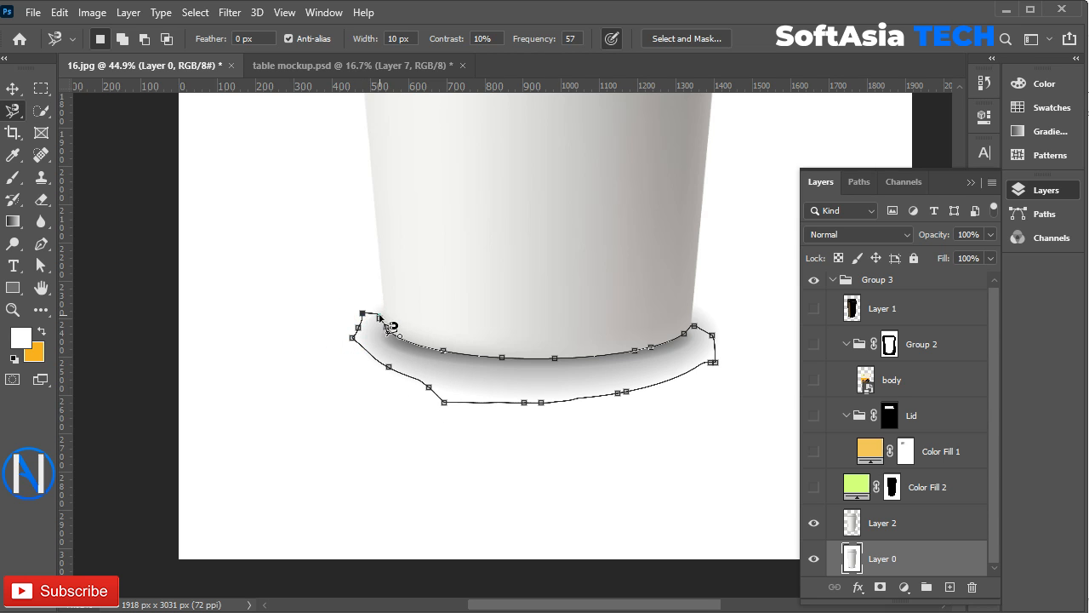
left_click(380, 316)
key("ctrl+j")
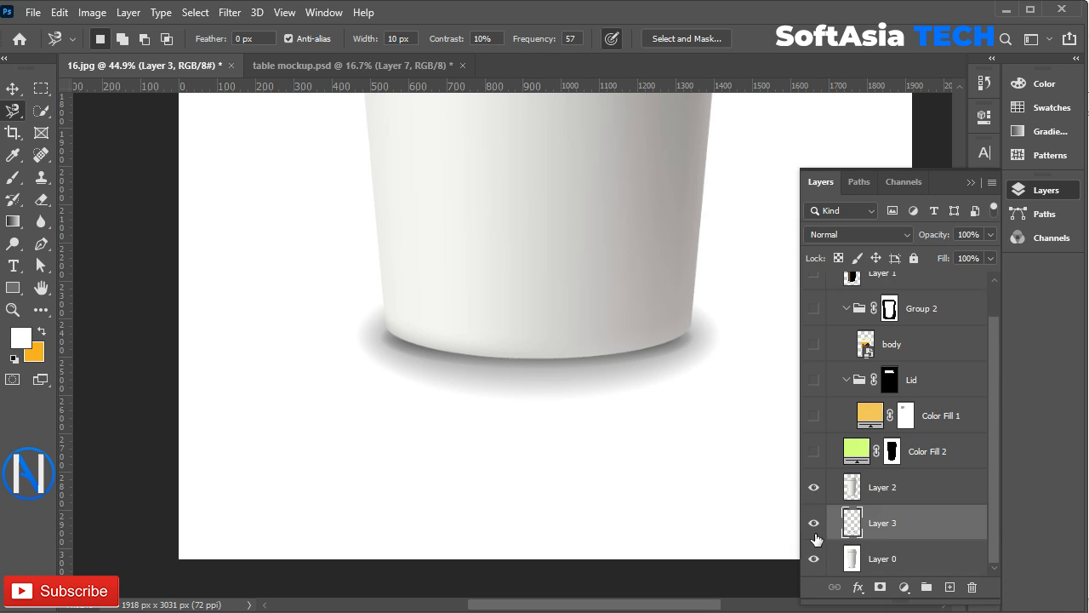
- Hide Layer 0, add a mask to the shadow copy, and paint out its white outer edges with a soft 227 px black brush
left_click(813, 558)
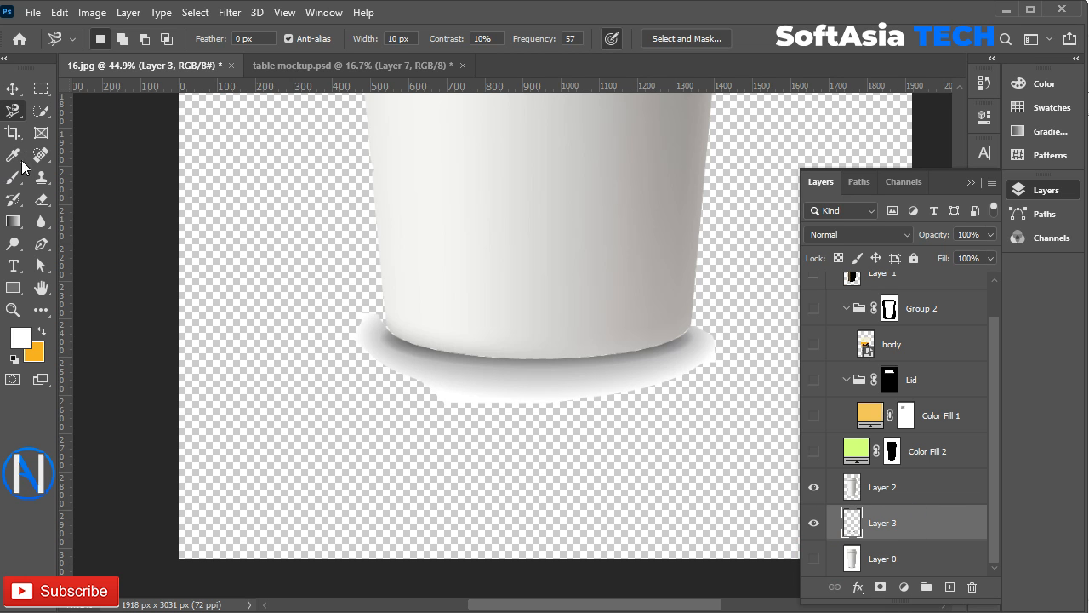
left_click(879, 586)
left_click(13, 177)
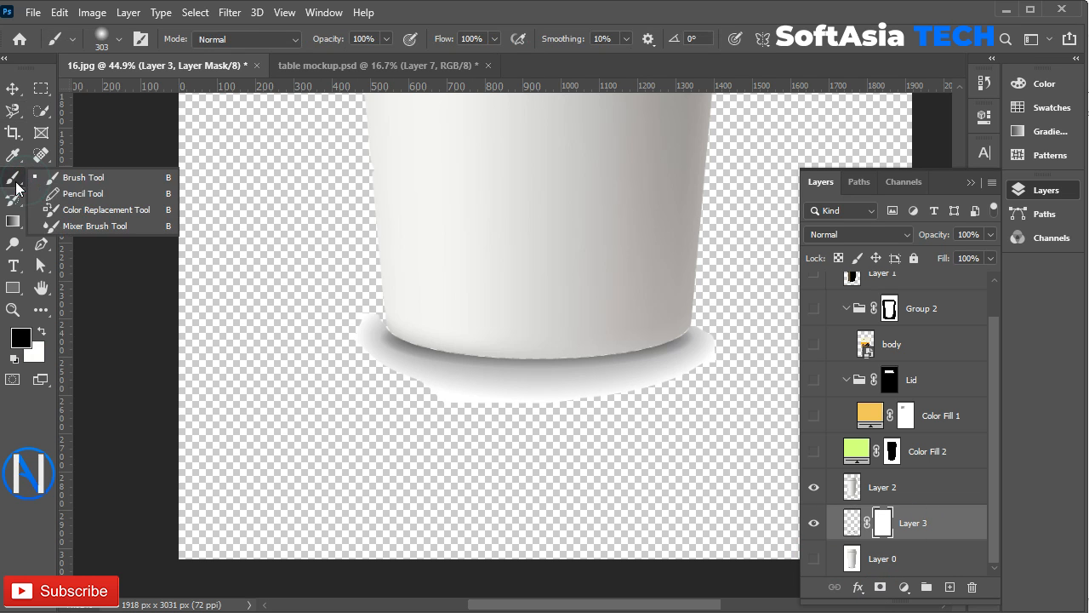
left_click(83, 177)
right_click(311, 194)
right_click(679, 417, "alt")
left_click_drag(723, 390, 748, 314)
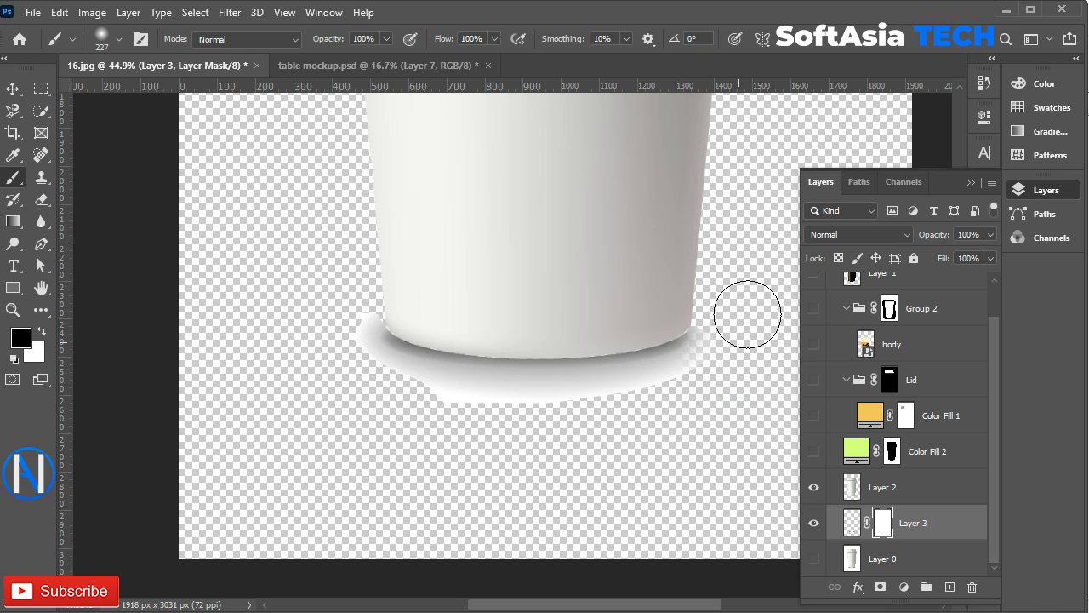
mouse_move(702, 399)
left_mouse_down()
mouse_move(563, 442)
mouse_move(409, 427)
mouse_move(642, 436)
mouse_move(383, 400)
mouse_move(341, 364)
left_mouse_up()
mouse_move(694, 386)
left_mouse_down()
mouse_move(535, 418)
mouse_move(415, 422)
left_mouse_up()
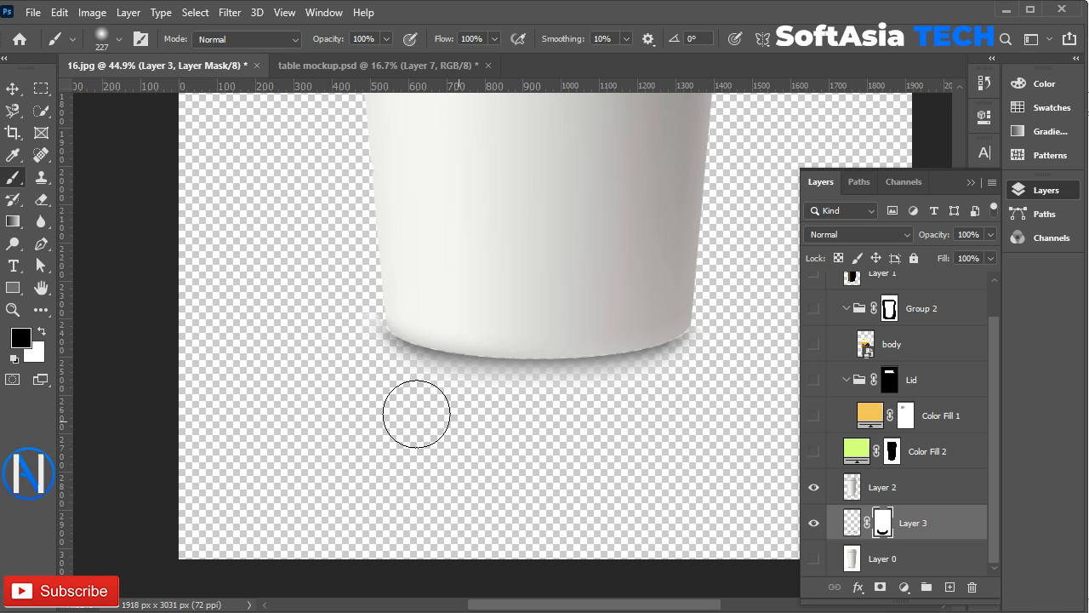
scroll(324, 464, "down", 6)
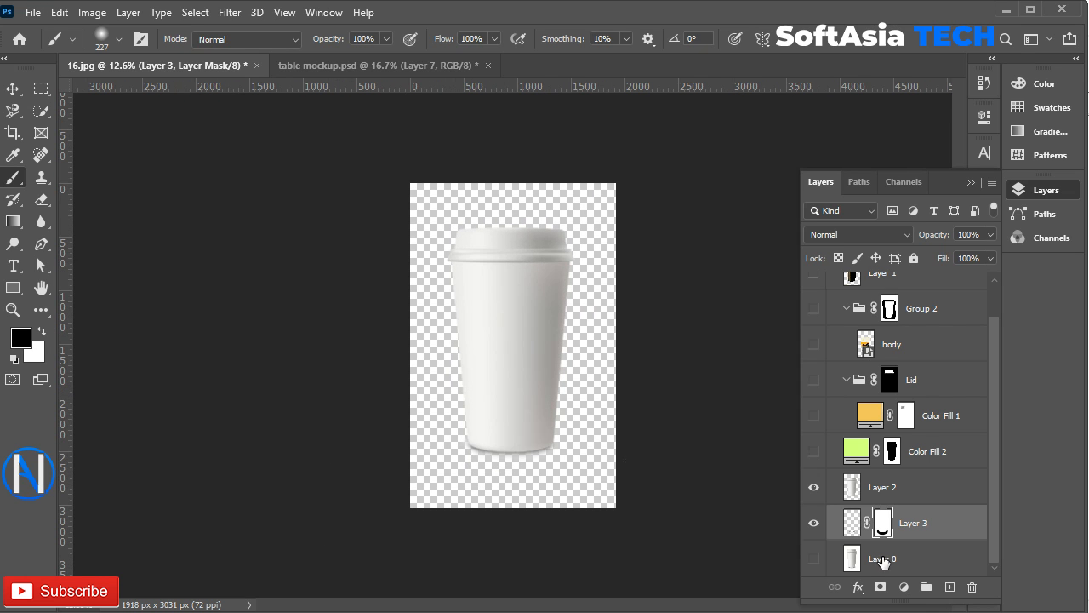
- Show the cup's body, lid and highlight layers again, and hide Color Fill 2
left_click_drag(821, 351, 823, 312)
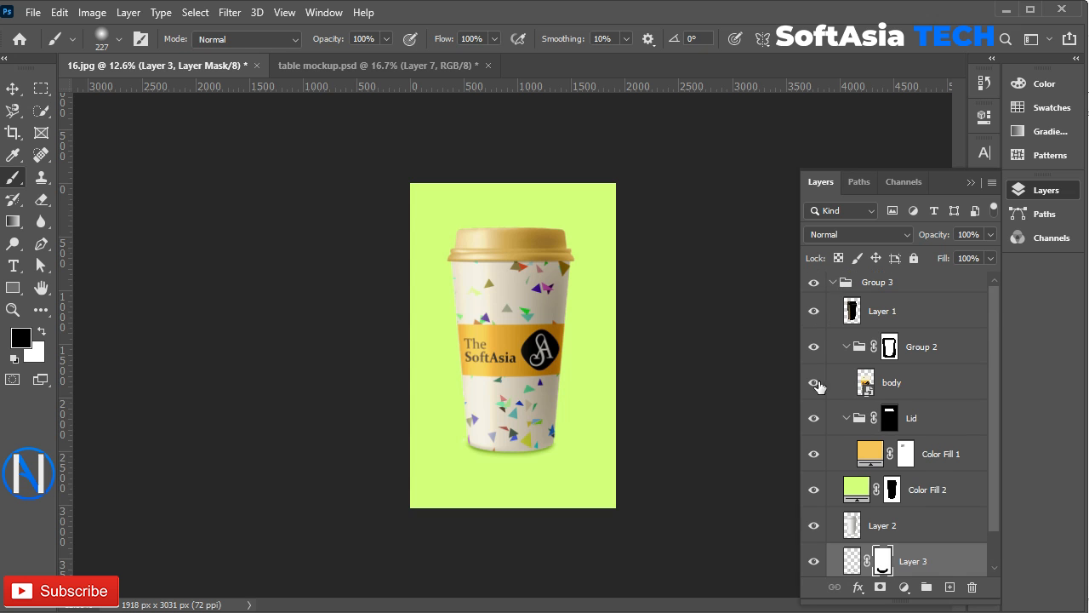
scroll(817, 385, "down", 1)
left_click(814, 451)
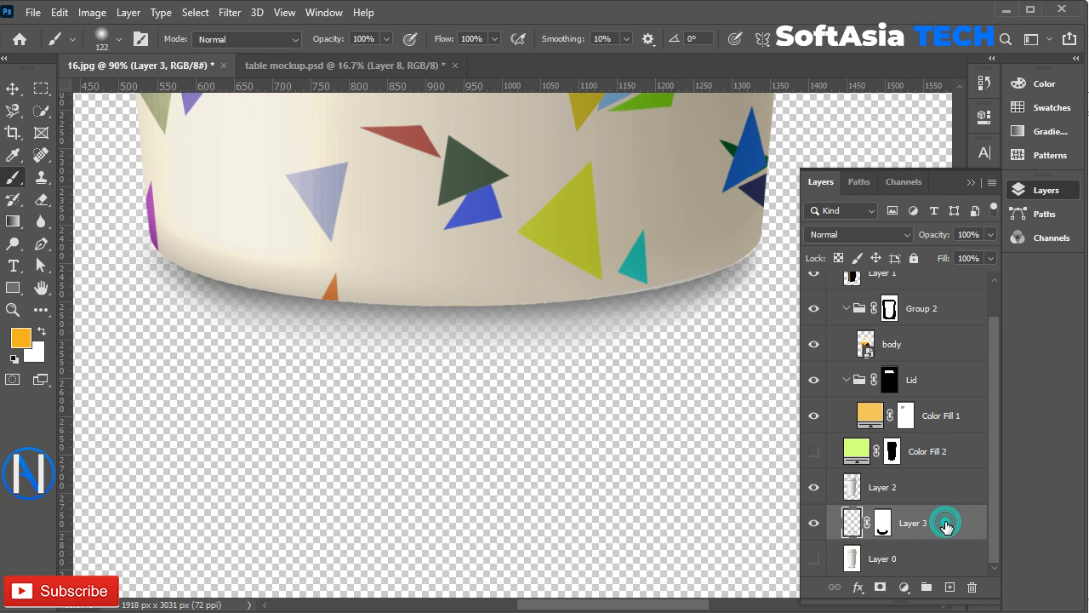
- Add a Color Overlay of 1b1b1b at 66% opacity to the shadow on Layer 3
double_click(945, 525)
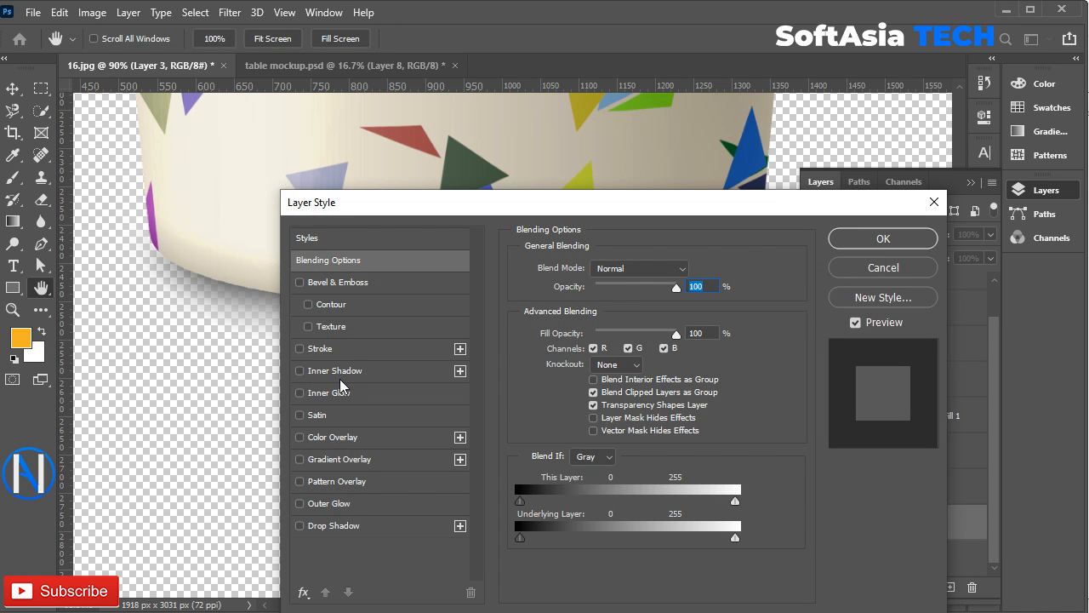
left_click(334, 436)
left_click(692, 270)
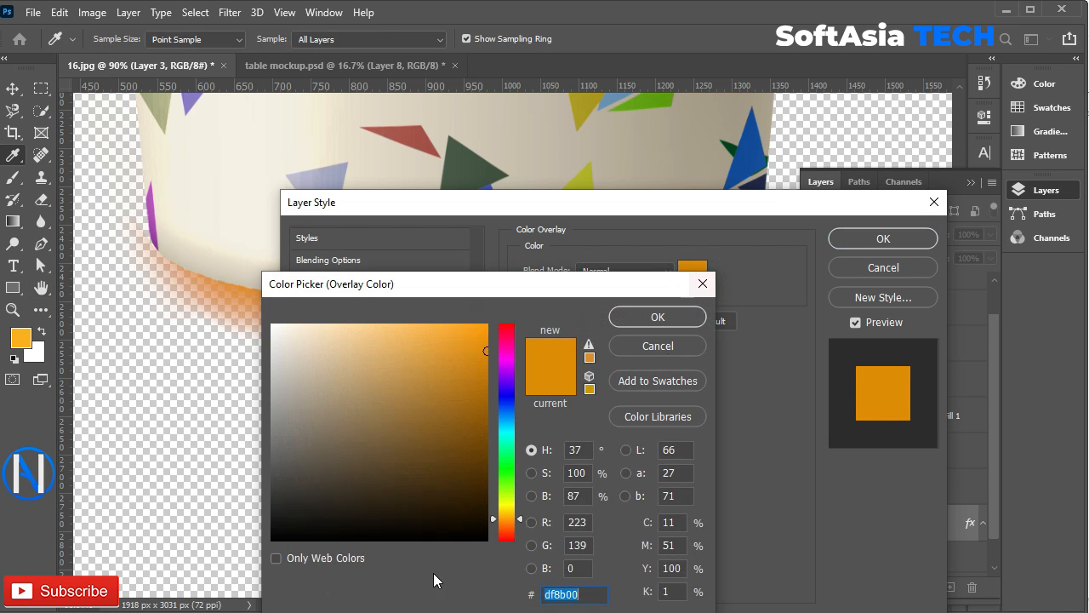
left_click(273, 518)
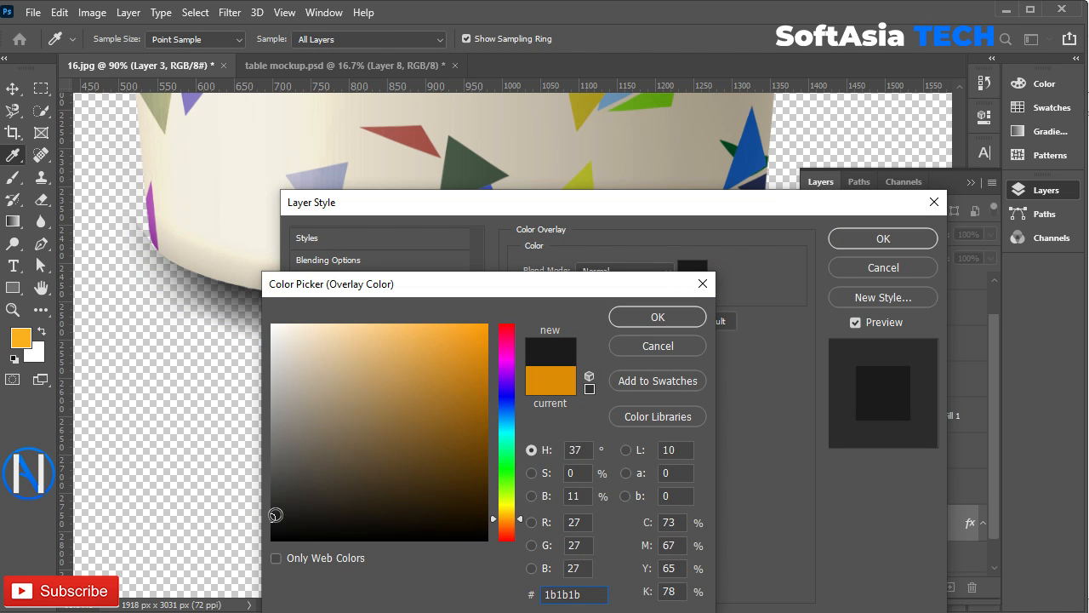
left_click(657, 316)
left_click_drag(668, 202, 557, 416)
left_click_drag(553, 505, 533, 505)
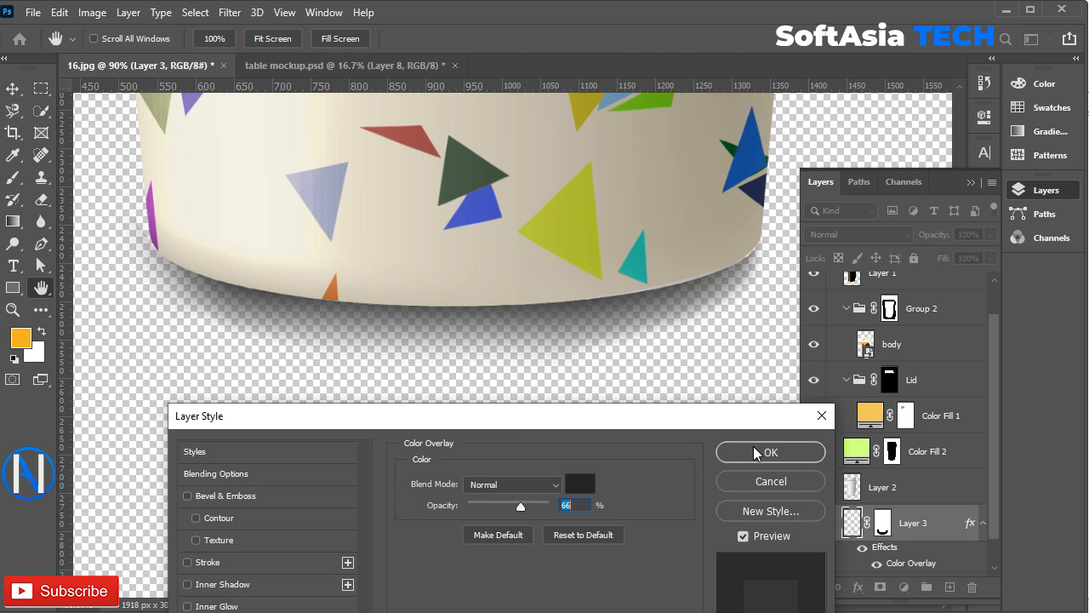
left_click(753, 450)
- Show Layer 0, collapse Layer 3's effects, and paint black on its mask to soften the lower edge of the shadow
scroll(813, 545, "down", 1)
left_click(811, 561)
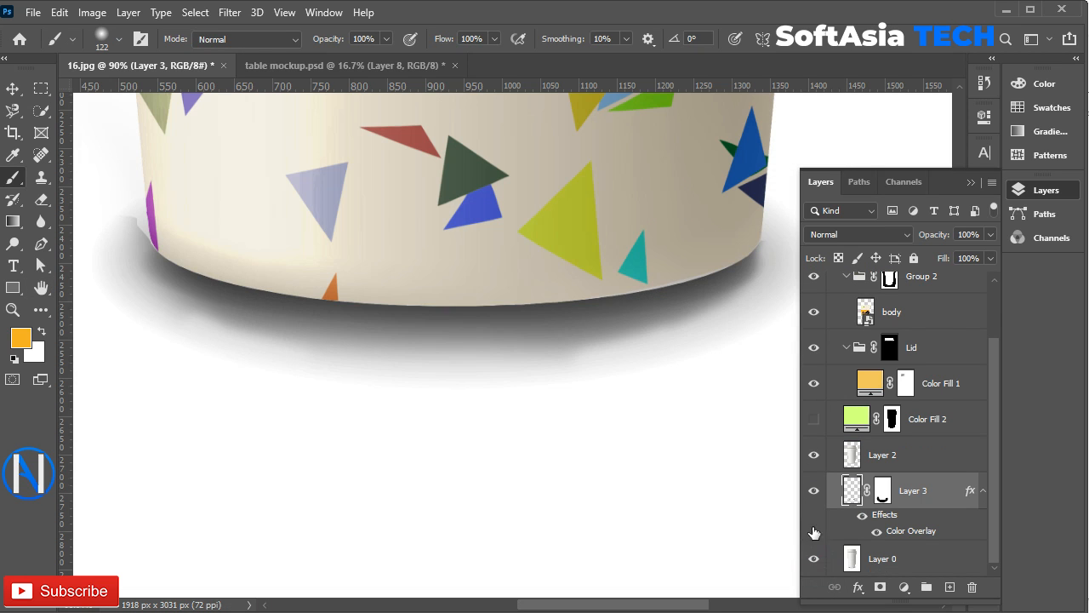
left_click(982, 491)
left_click(882, 521)
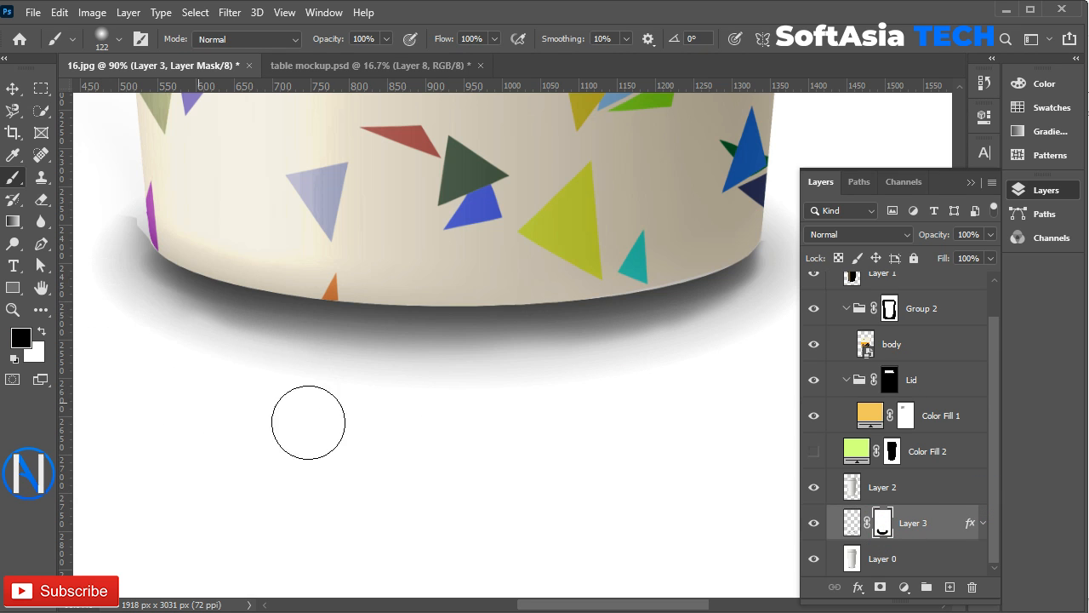
left_click_drag(632, 378, 517, 436)
scroll(645, 403, "down", 9)
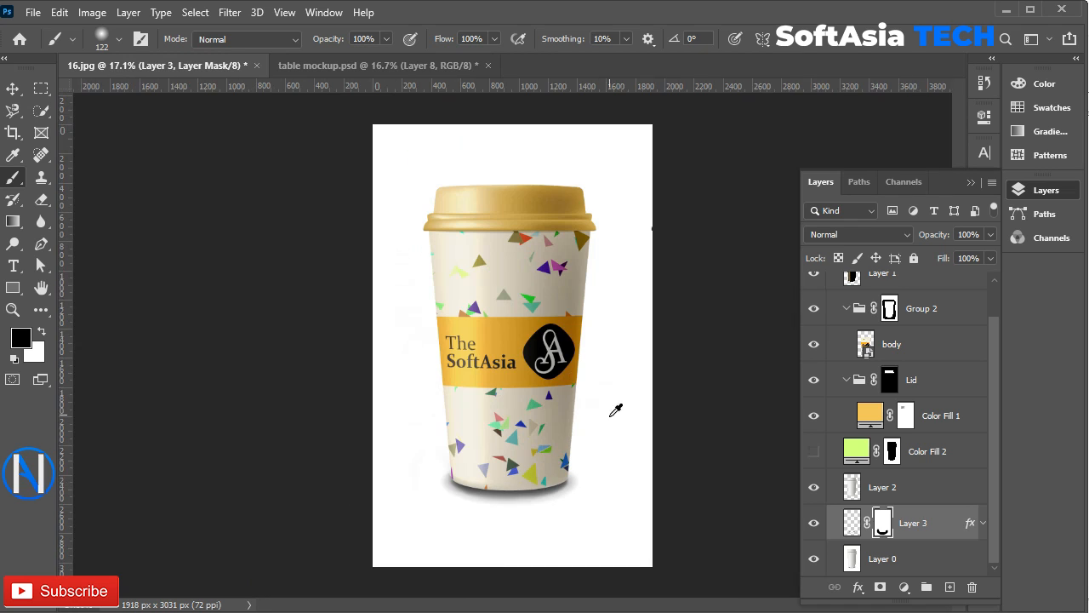
- Hide Layer 0, collapse and select Group 3, and stamp the visible layers into a new merged layer
scroll(850, 297, "up", 2)
left_click(833, 283)
key("v")
left_click(833, 283)
scroll(836, 298, "down", 2)
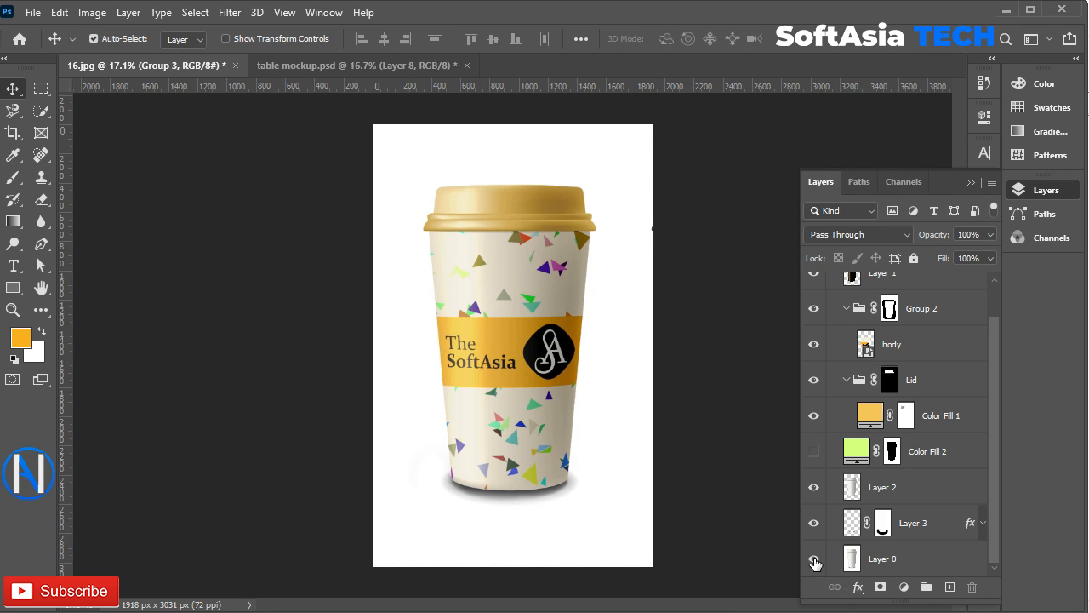
left_click(815, 559)
scroll(815, 302, "up", 2)
left_click(833, 283)
key("ctrl+alt+shift+e")
- Place the merged cup on the wooden table in table mockup.psd, and convert its layer to a Smart Object
left_click_drag(515, 339, 536, 419)
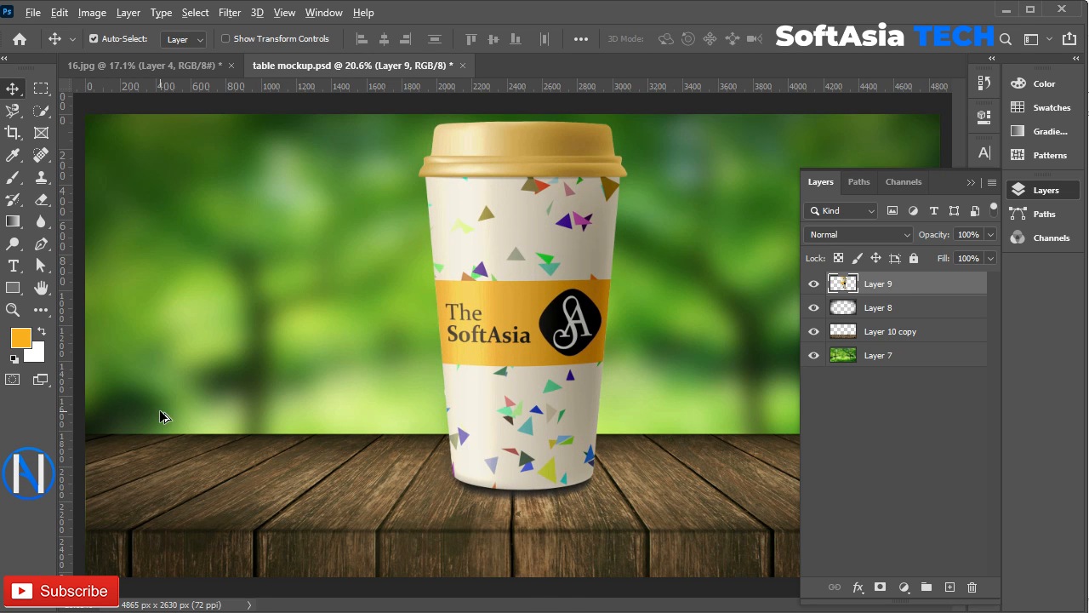
key("ctrl+0")
right_click(907, 284)
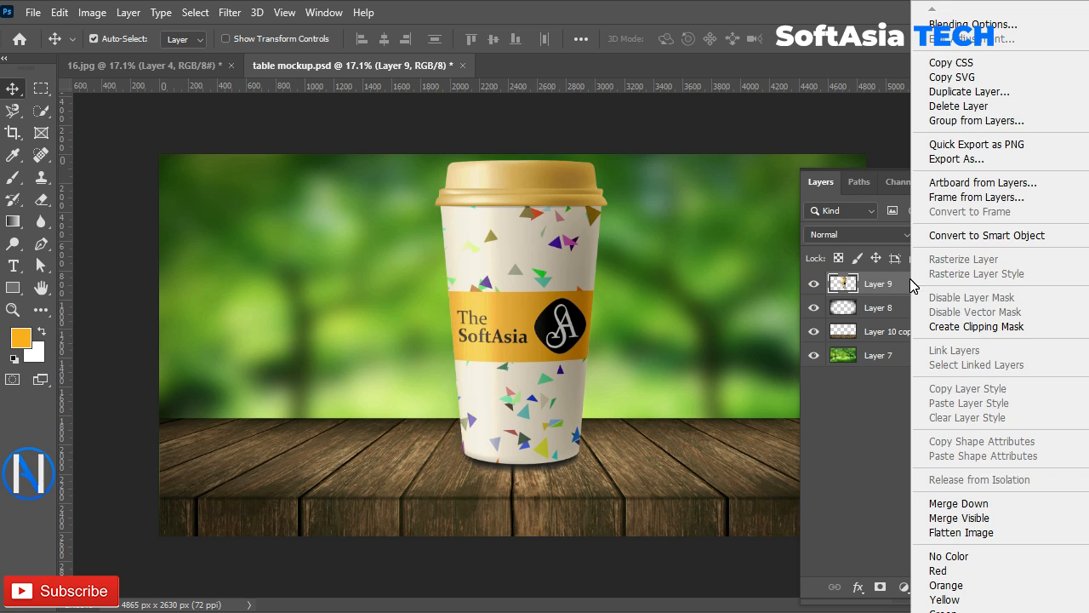
left_click(953, 234)
scroll(681, 361, "down", 1)
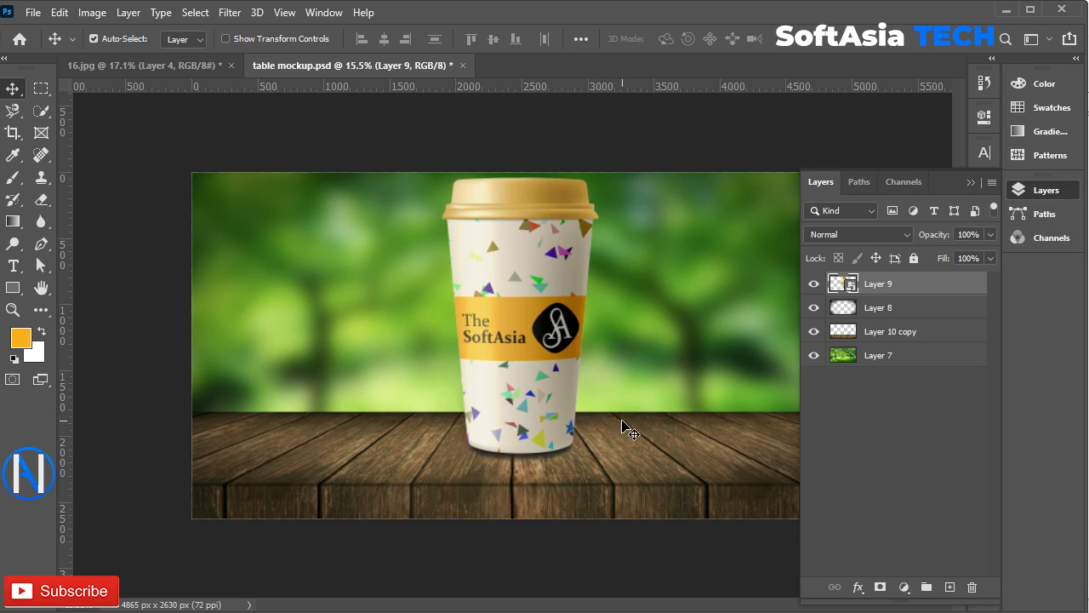